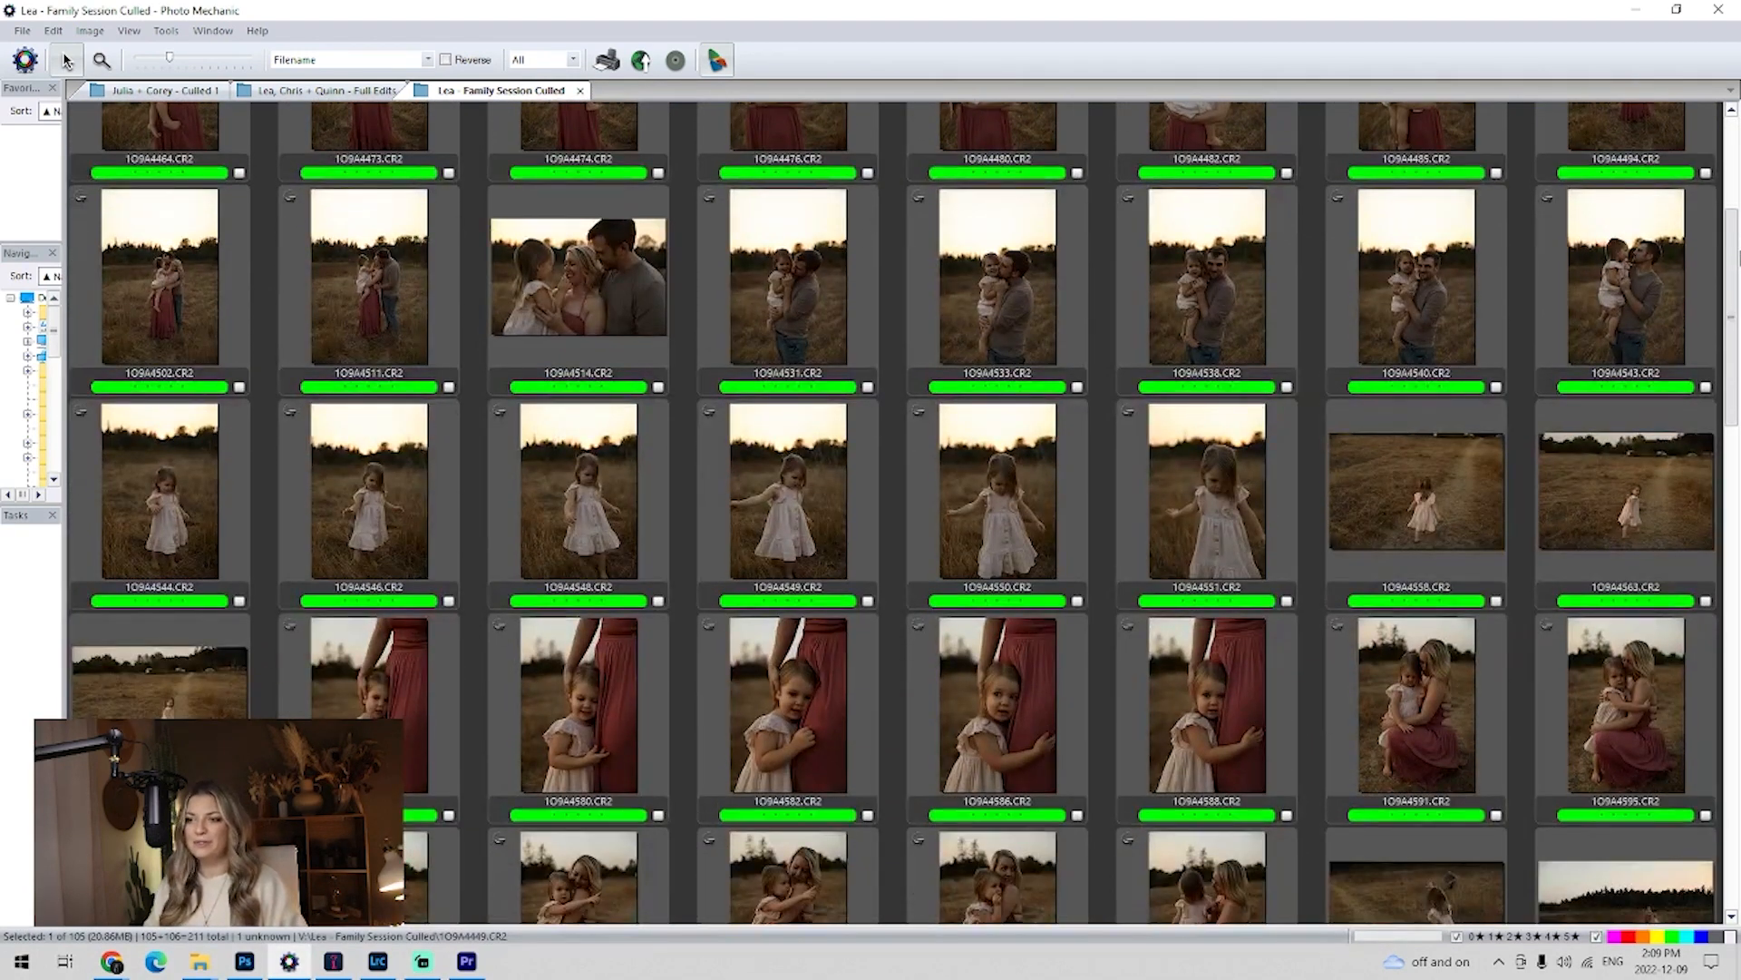
Look through the culled family session's thumbnails and preview the evening couple photos from 014A5238 to 014A5258.
left_click_drag(1740, 259, 1729, 142)
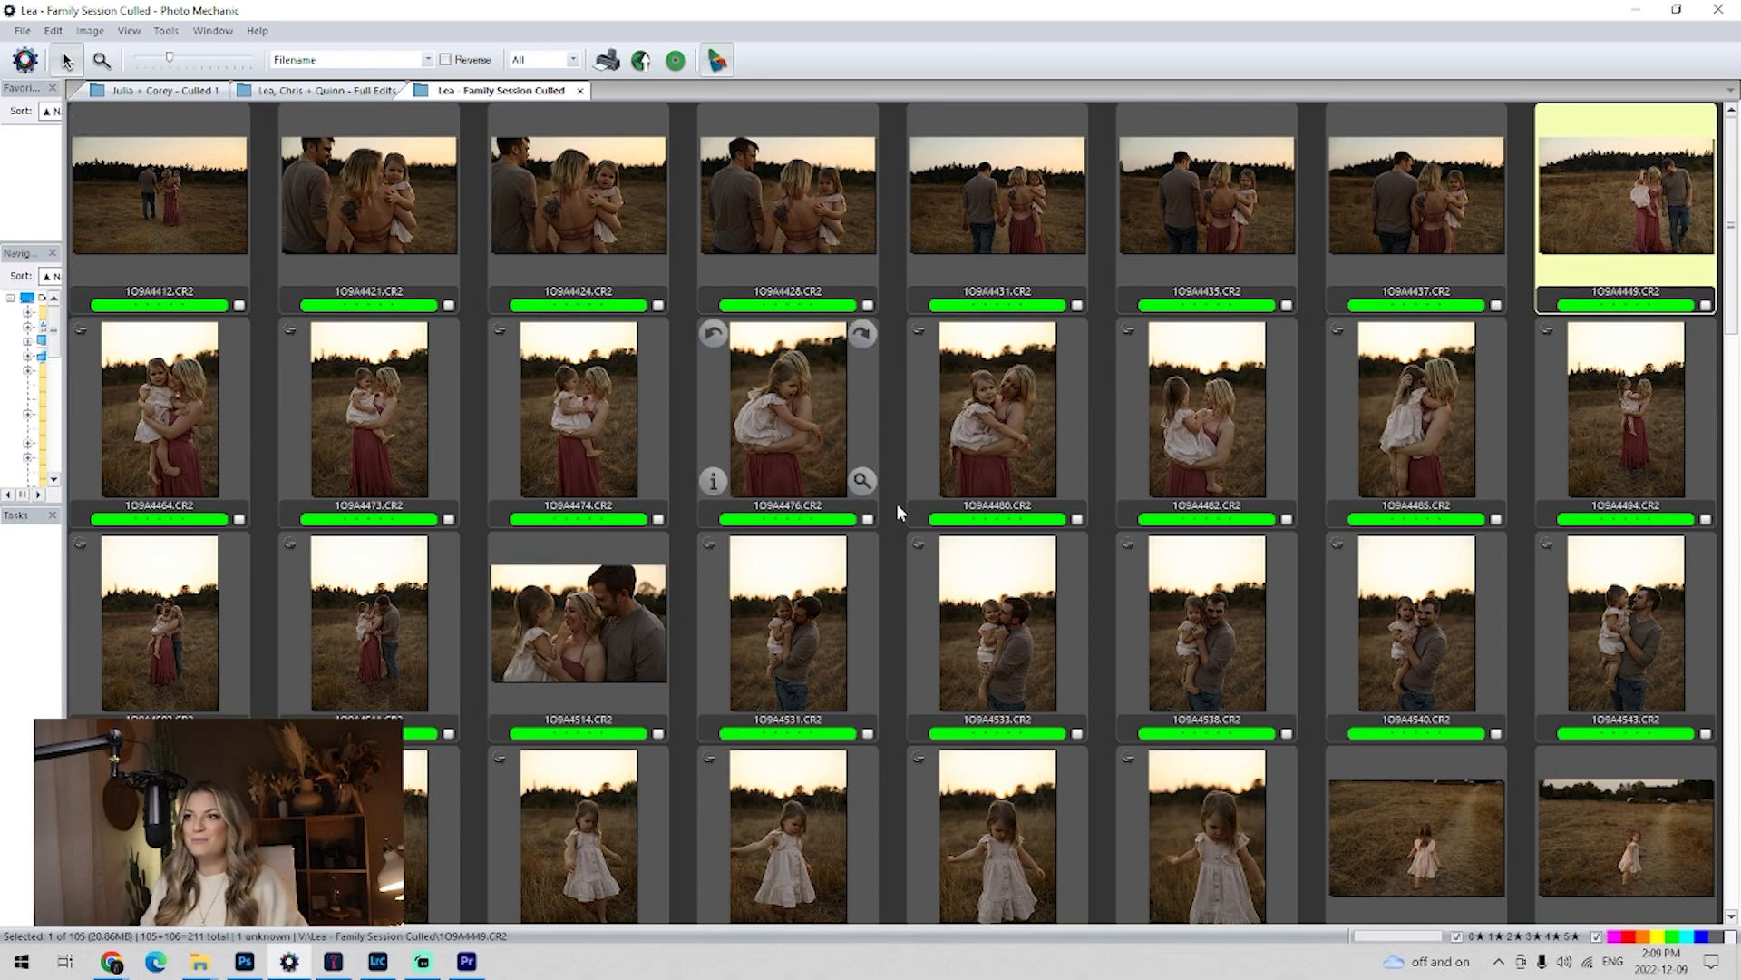
left_click_drag(1732, 213, 1735, 640)
scroll(1070, 617, "down", 2)
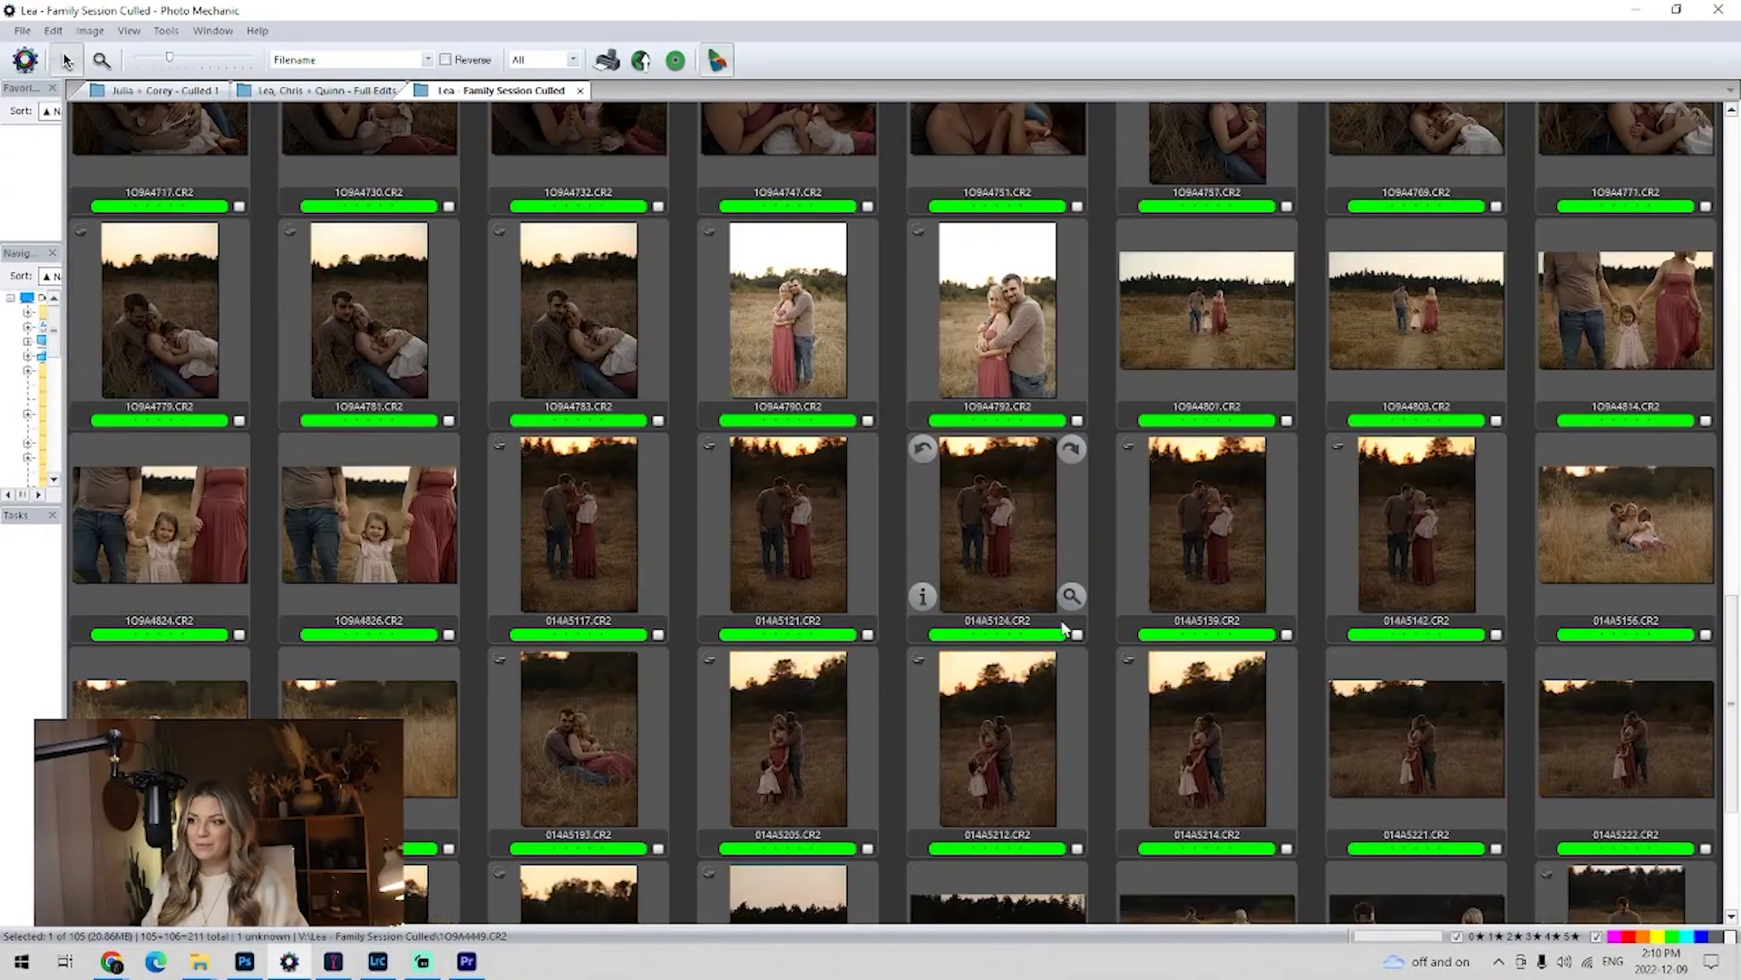
double_click(358, 715)
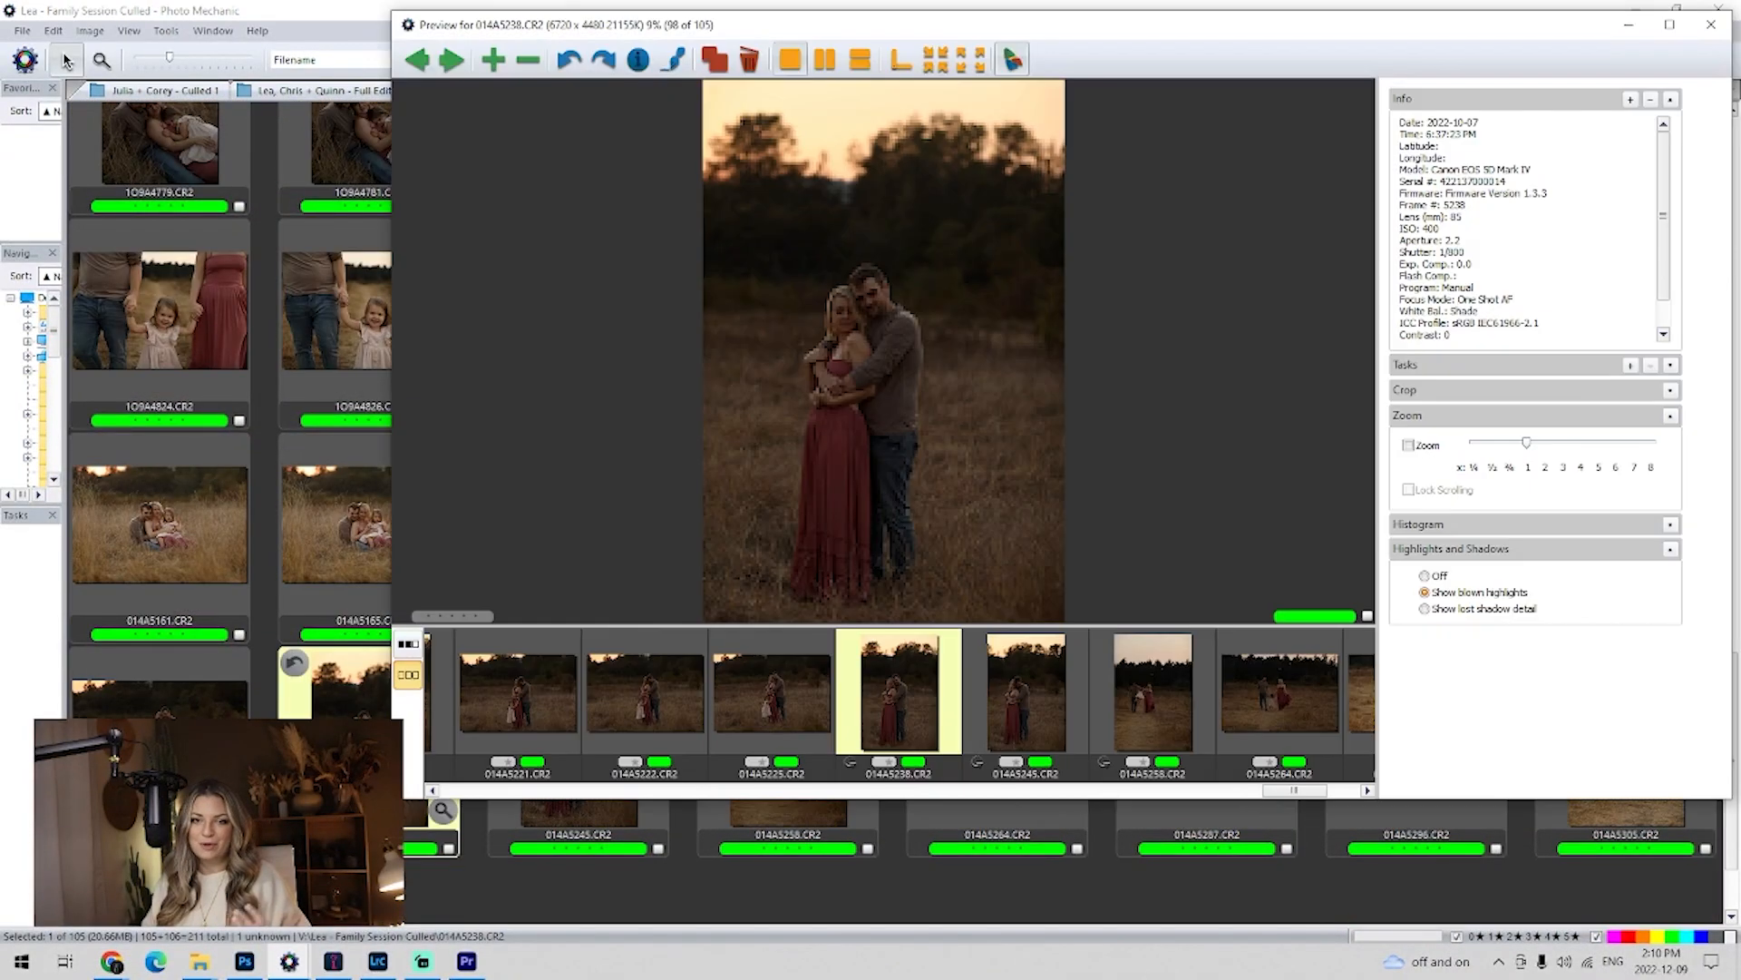
key("Right")
key("Right")
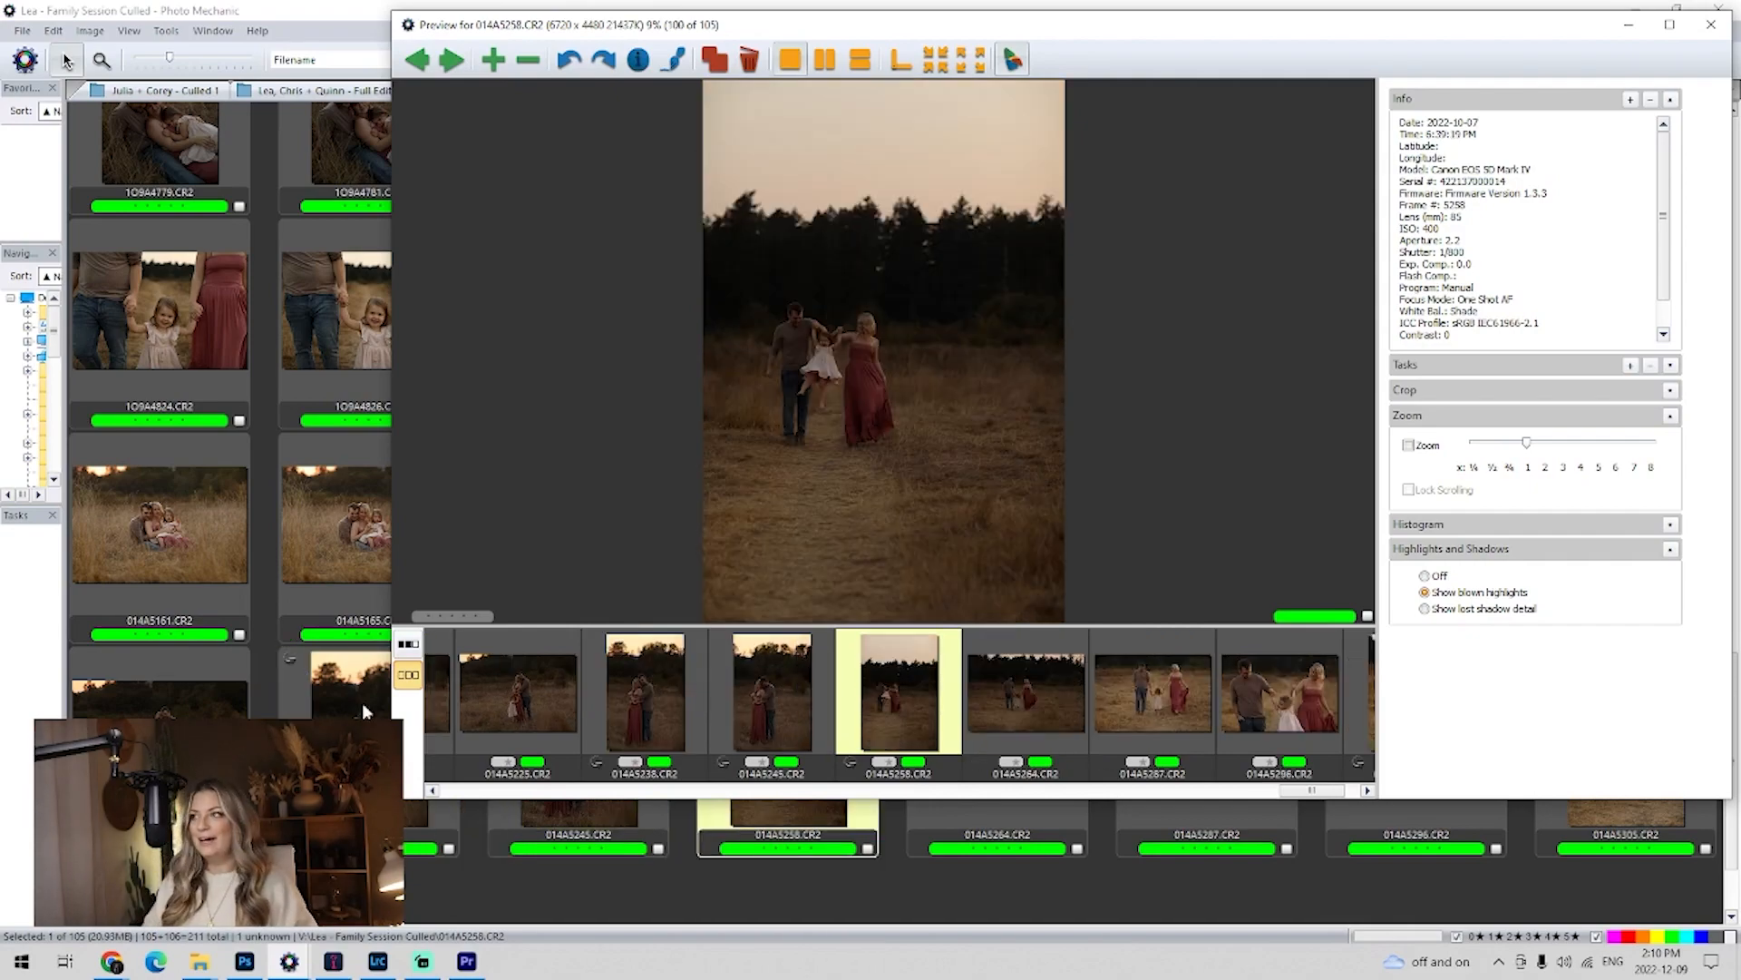
left_click(1717, 31)
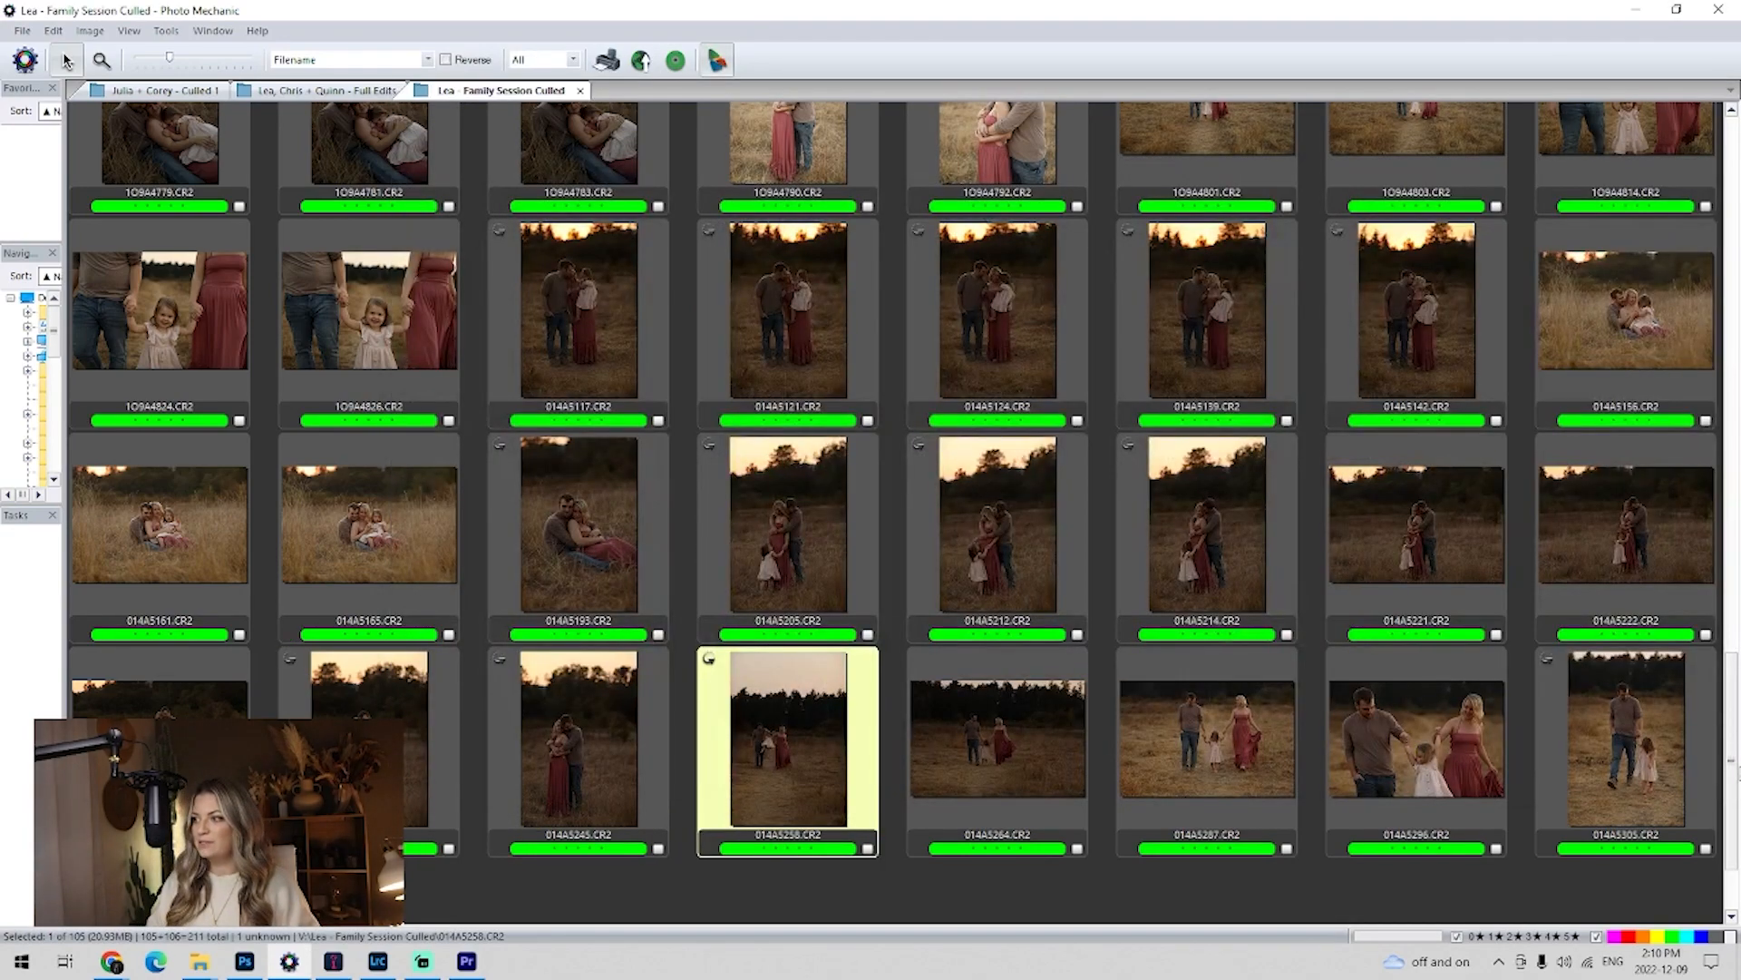
Review the culled session's photos one by one in the large preview, from the first photo to the last, and close the preview.
scroll(1717, 241, "down", 5)
scroll(1717, 241, "up", 1)
left_click(178, 225)
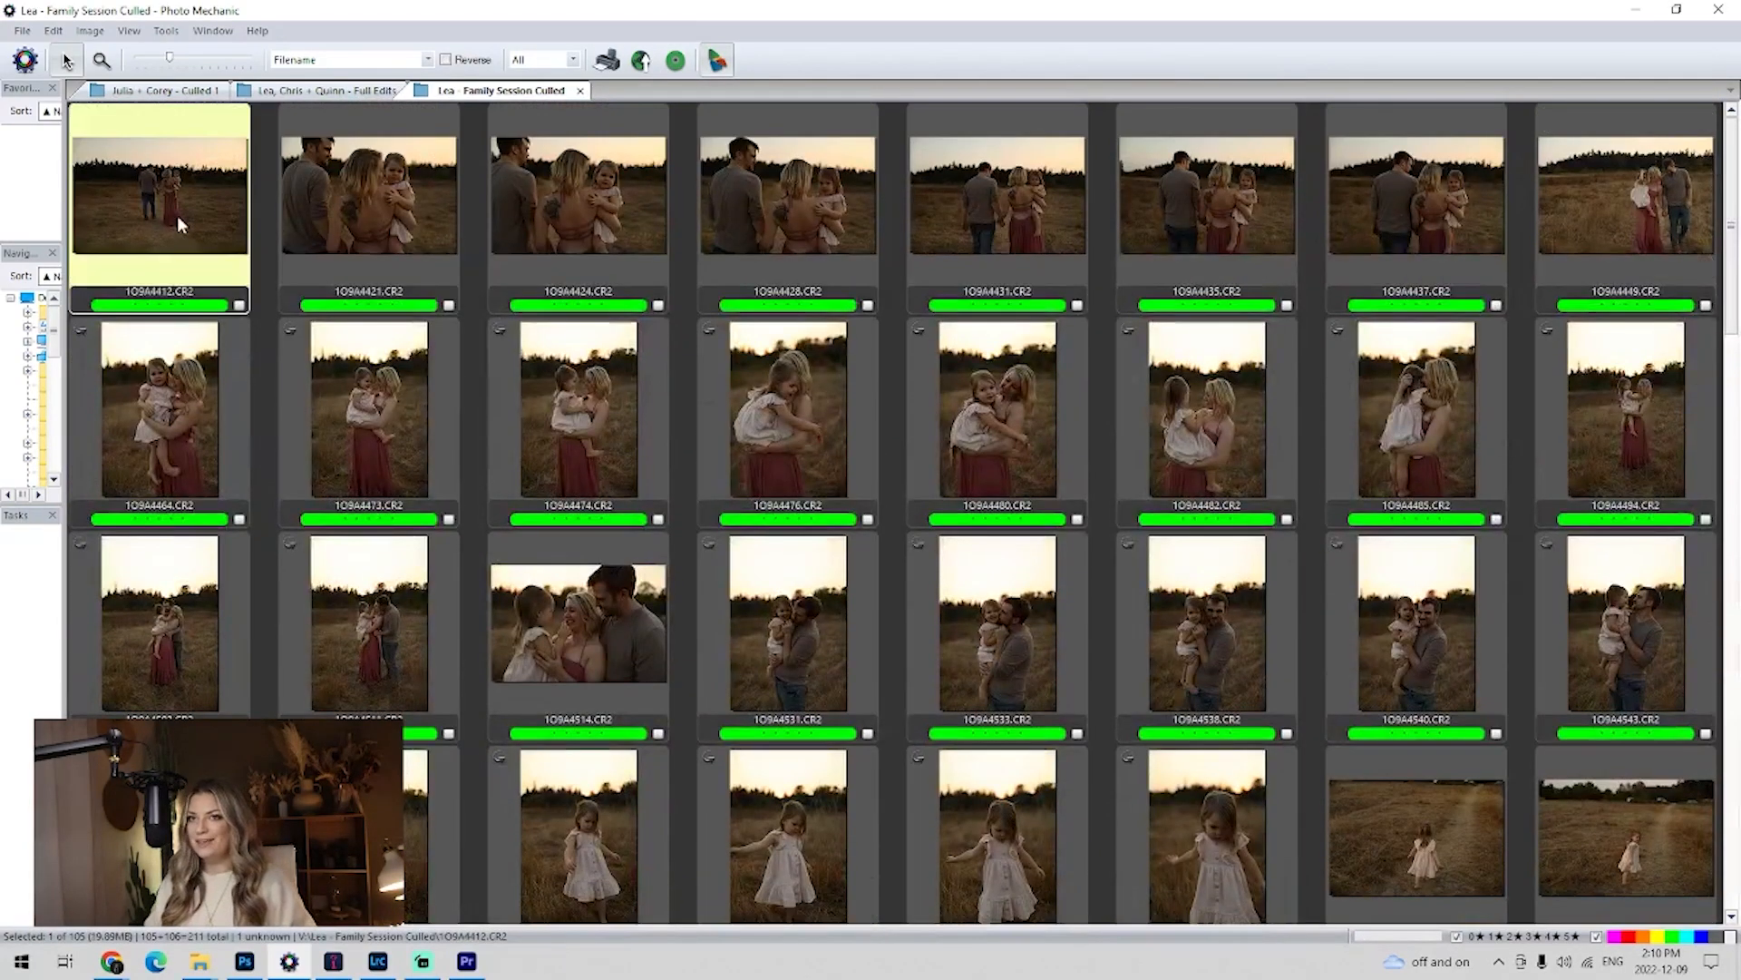
double_click(179, 225)
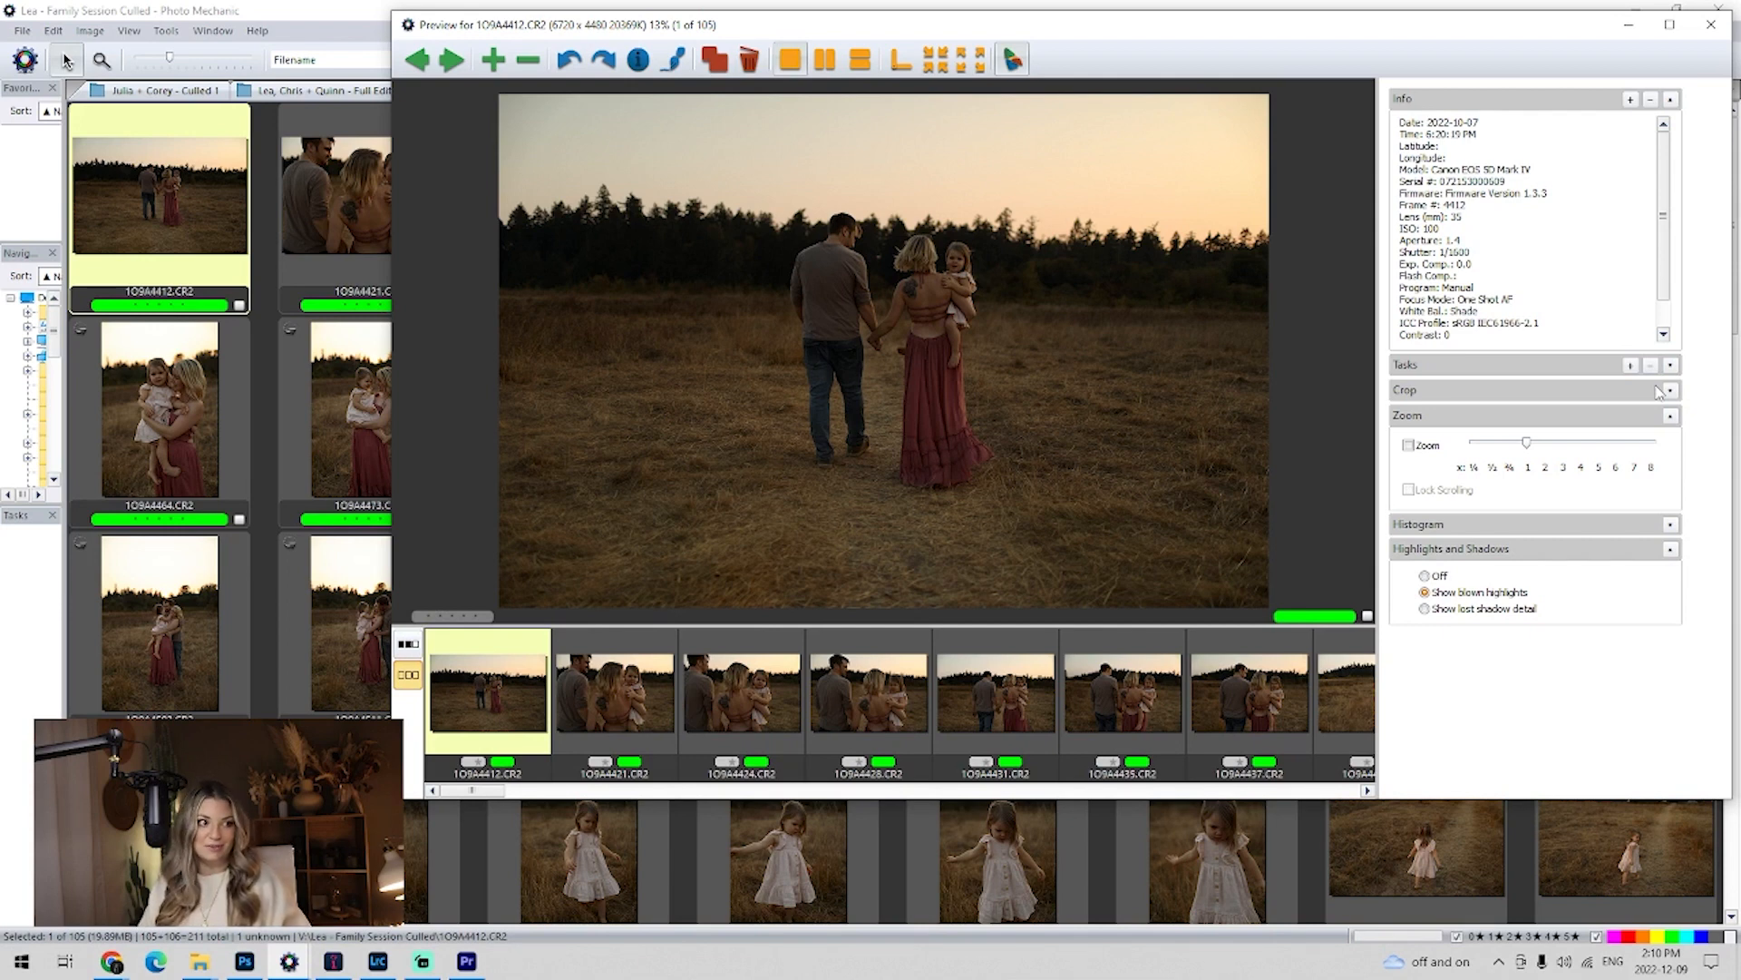
key("Right")
key("Left")
key("Right")
key("Right")
key("Right")
key("Right")
key("Right")
key("Right")
key("Right")
key("Right")
key("Right")
key("Right")
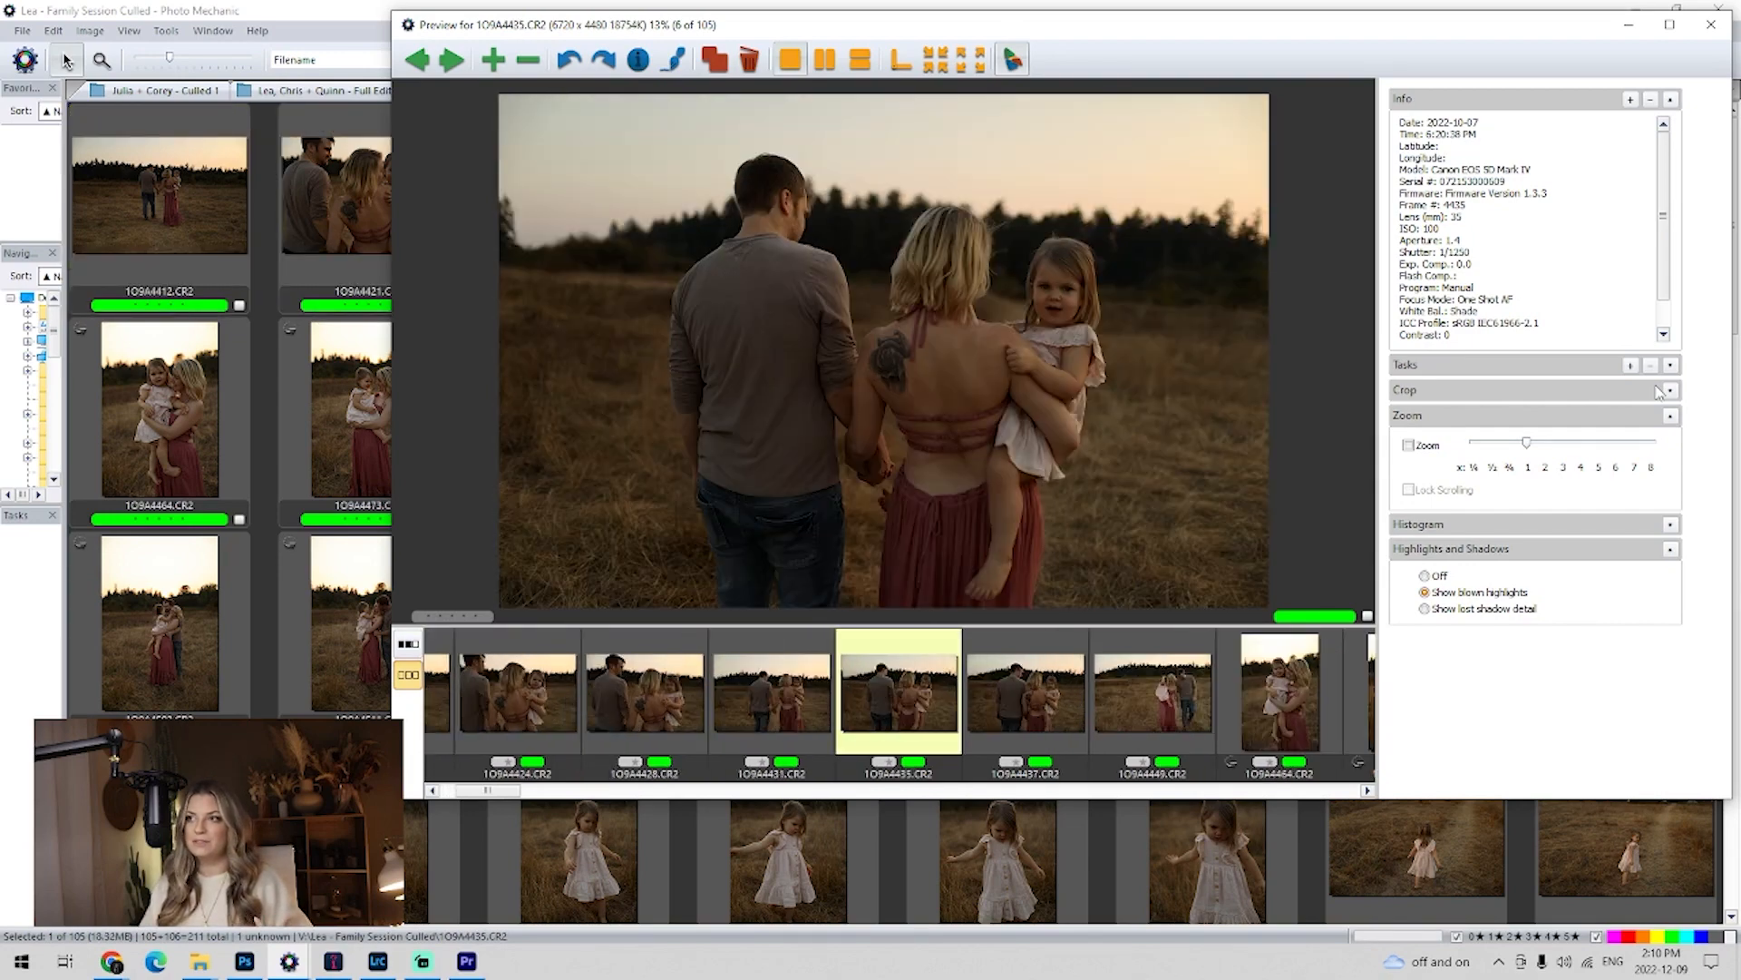
key("Right")
key("Right")
key("Right")
key("Right")
key("Right")
key("Right")
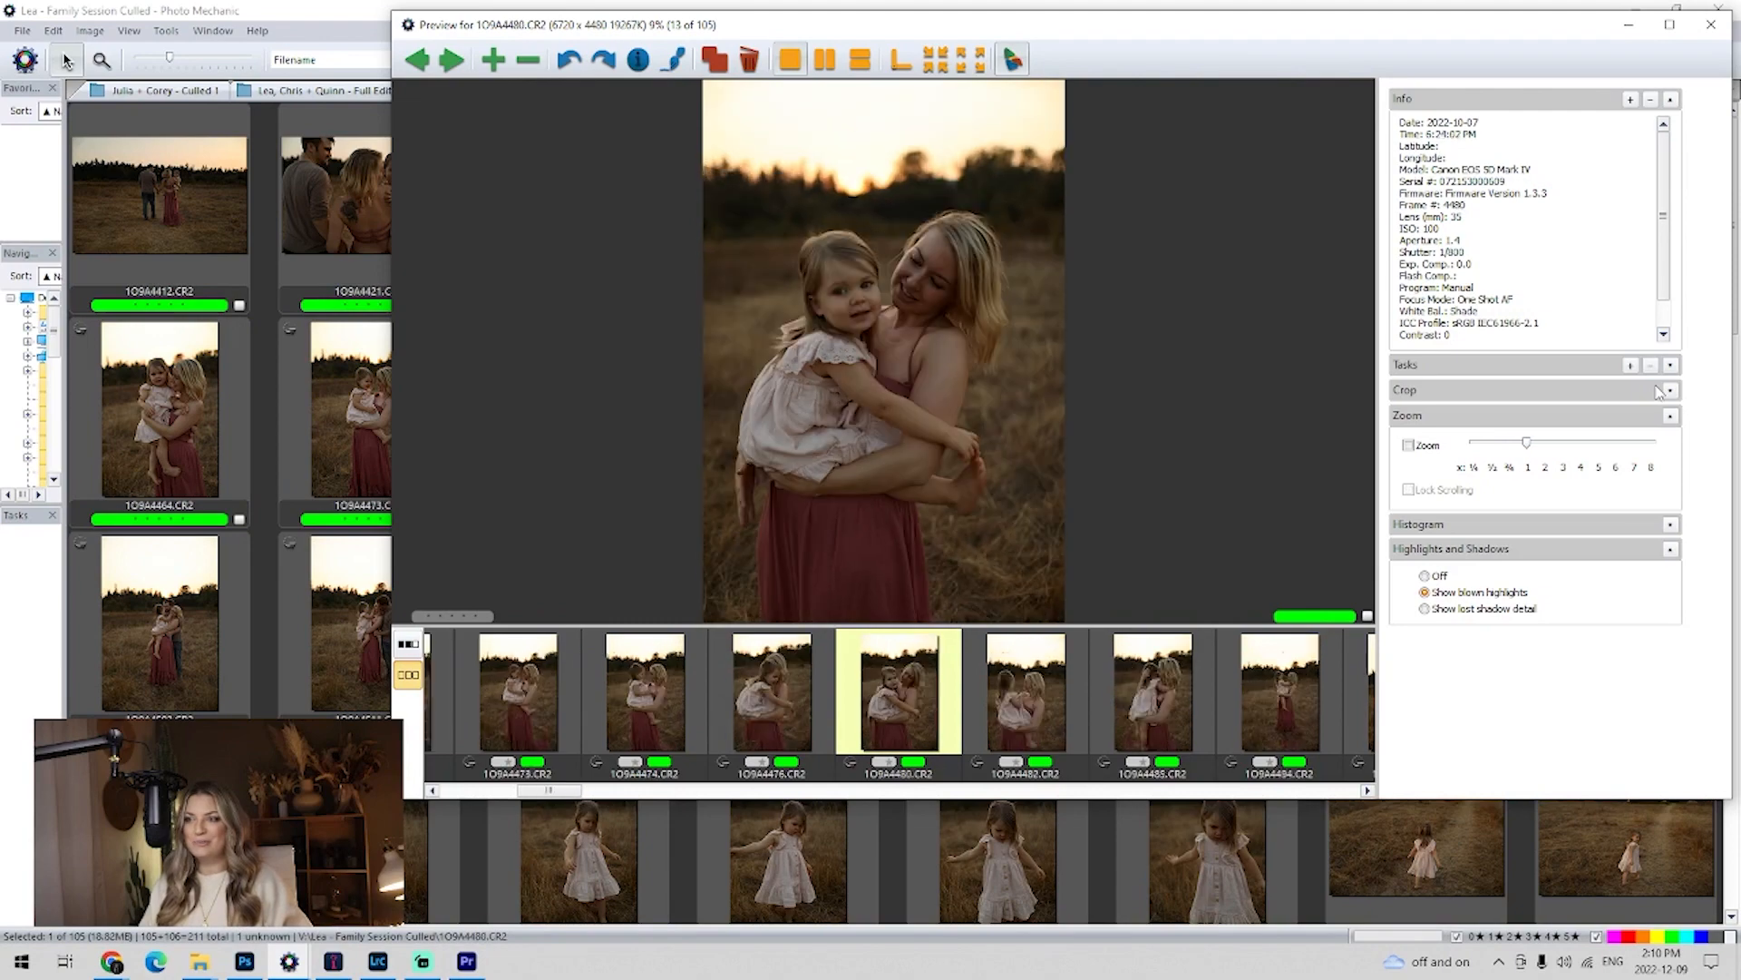
key("Right")
key("Right")
key("Right")
key("Right")
key("Right")
key("Right")
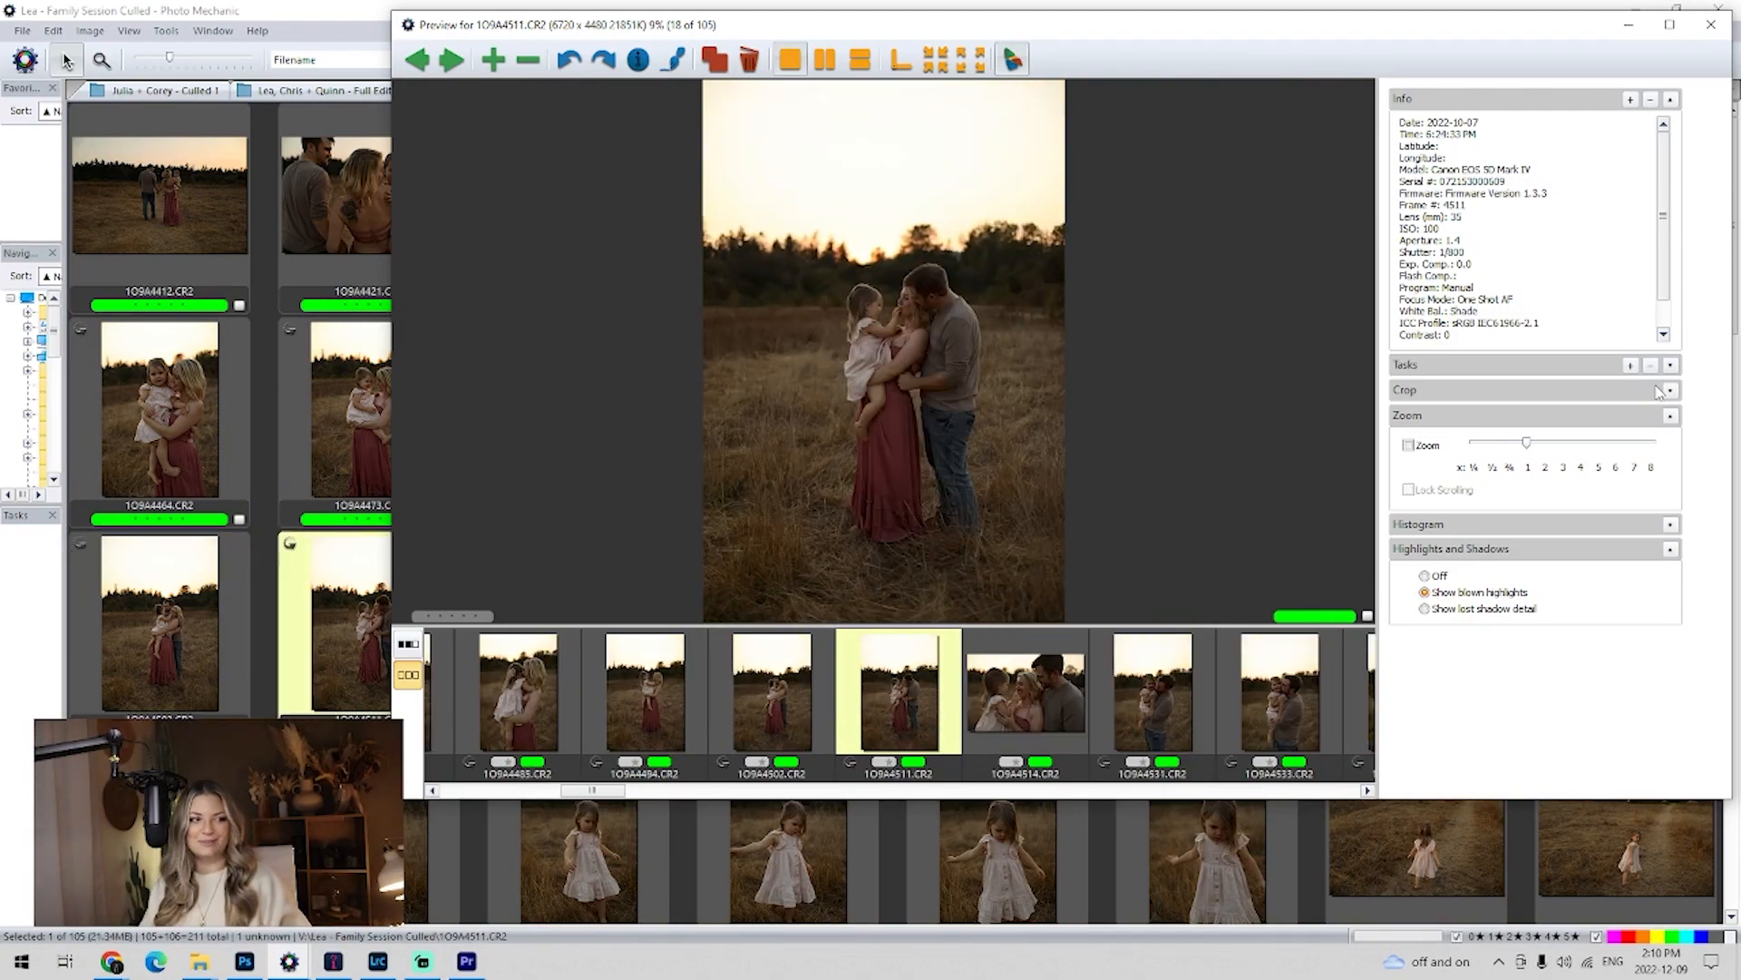
key("Right")
key("Right")
key("Right")
key("Right")
key("Right")
key("Right")
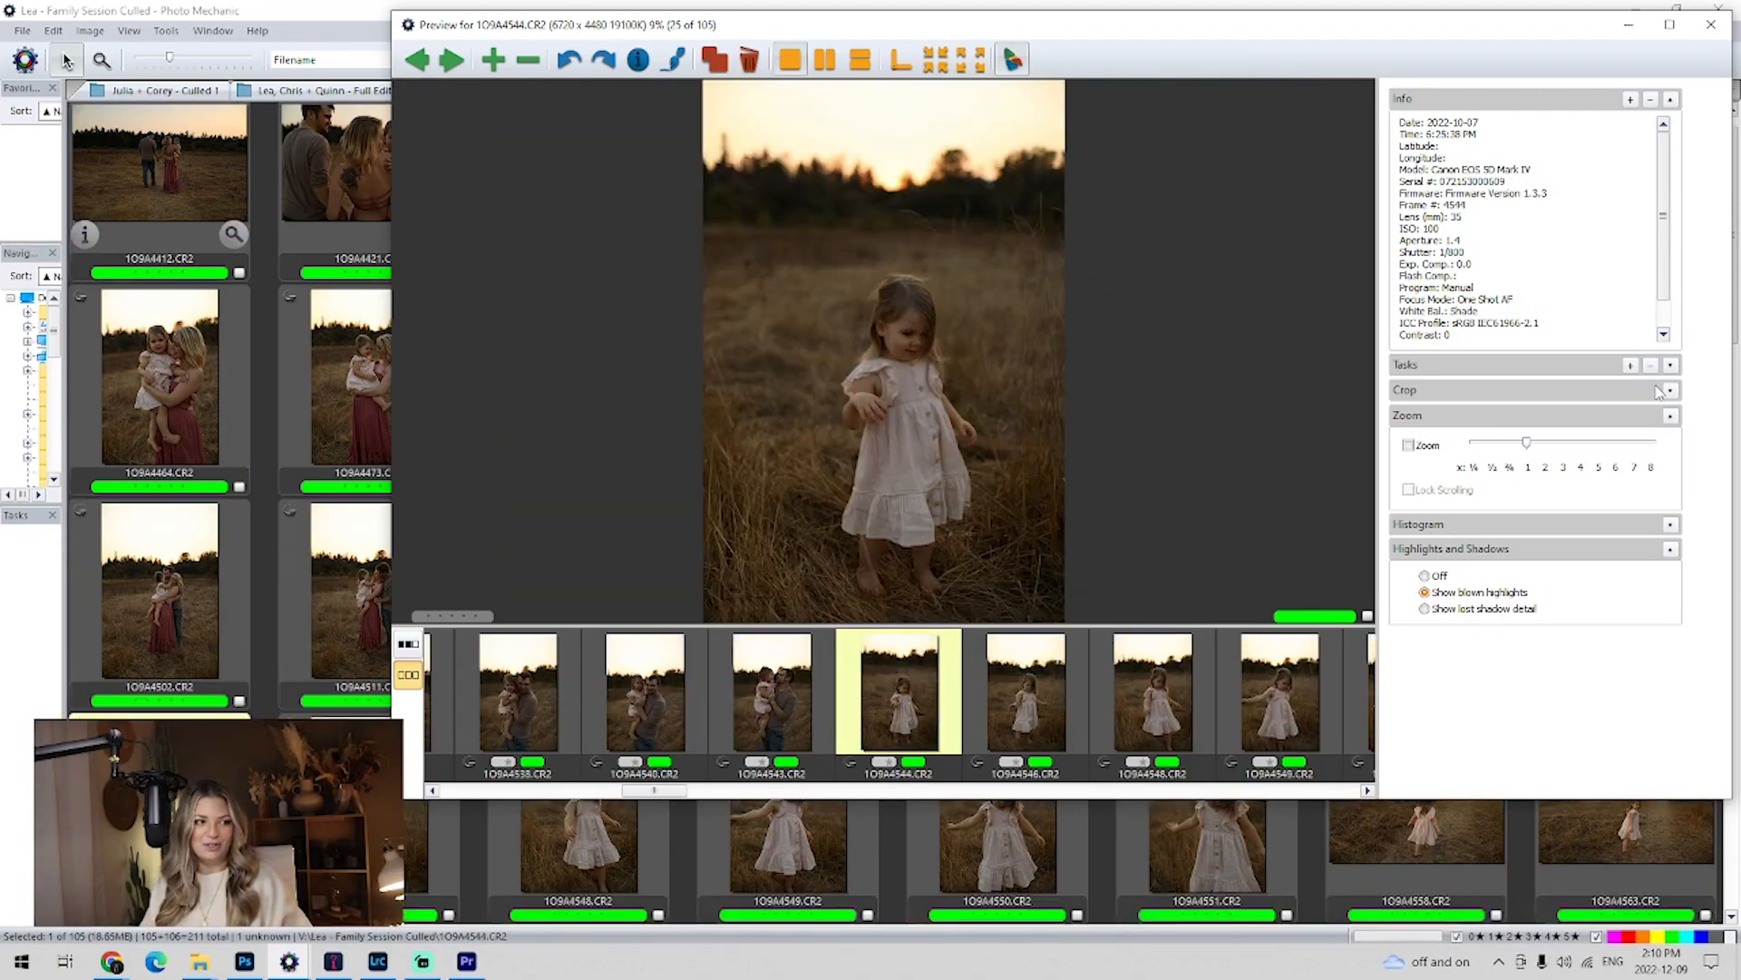
key("Right")
key("Right")
key("Right")
key("Right")
key("Right")
key("Right")
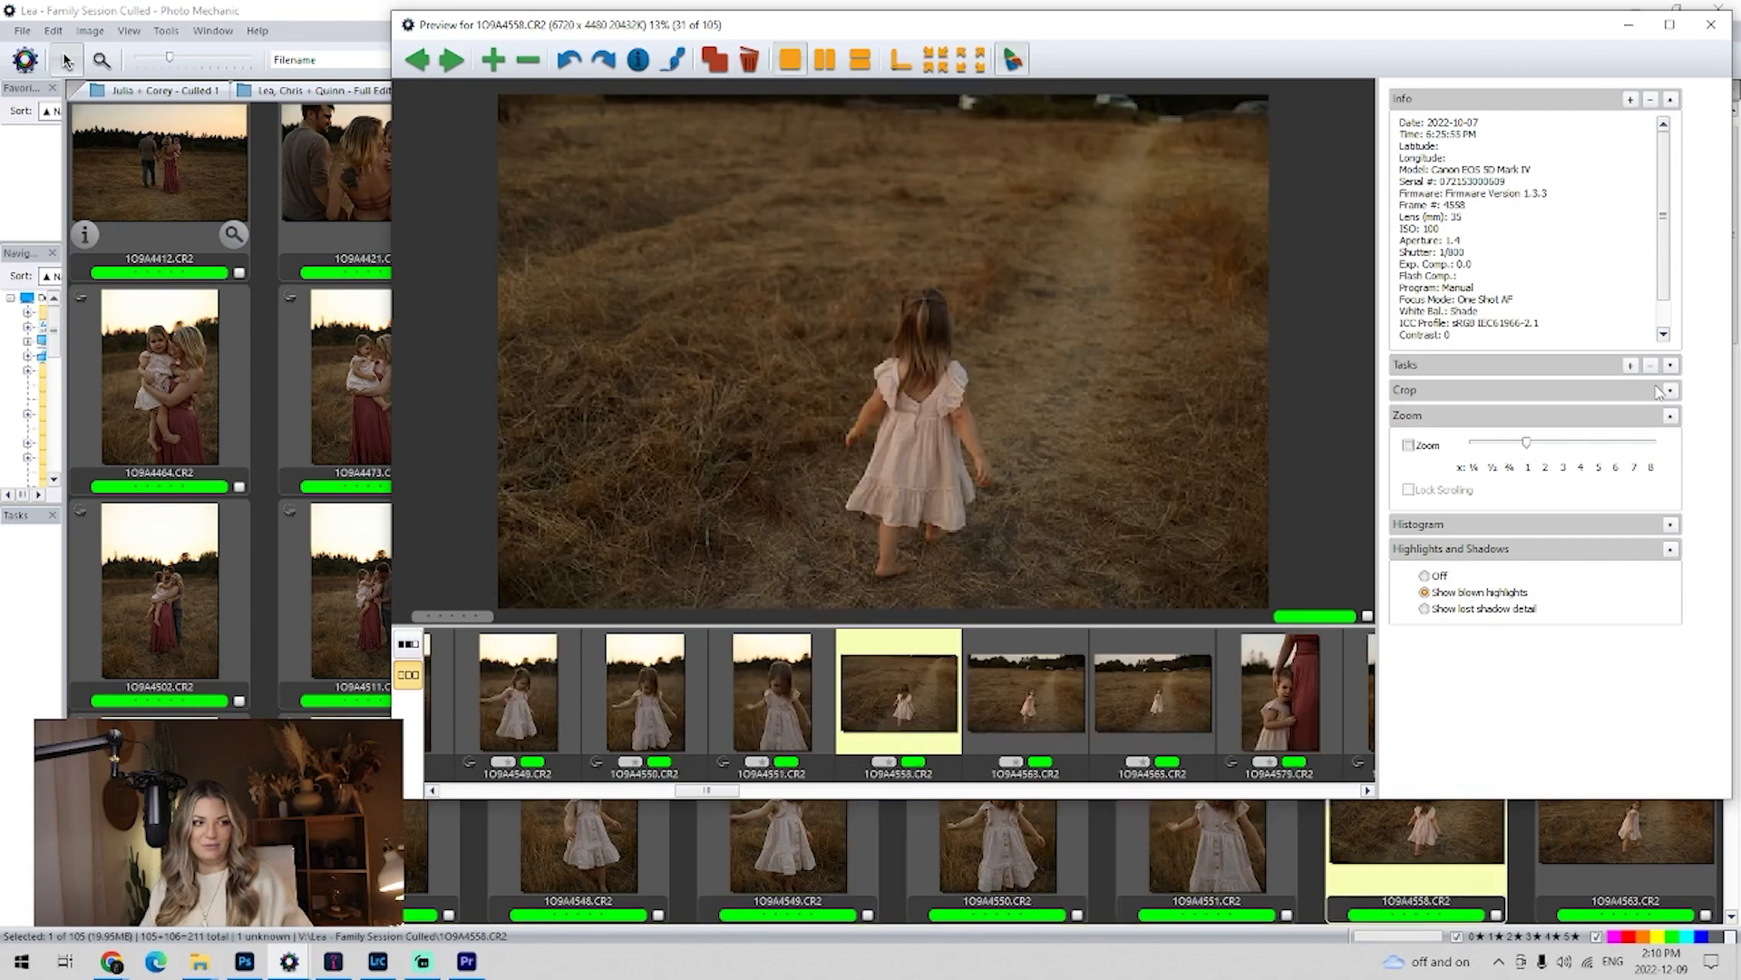
key("Right")
key("Right")
key("Right")
key("Right")
key("Right")
key("Right")
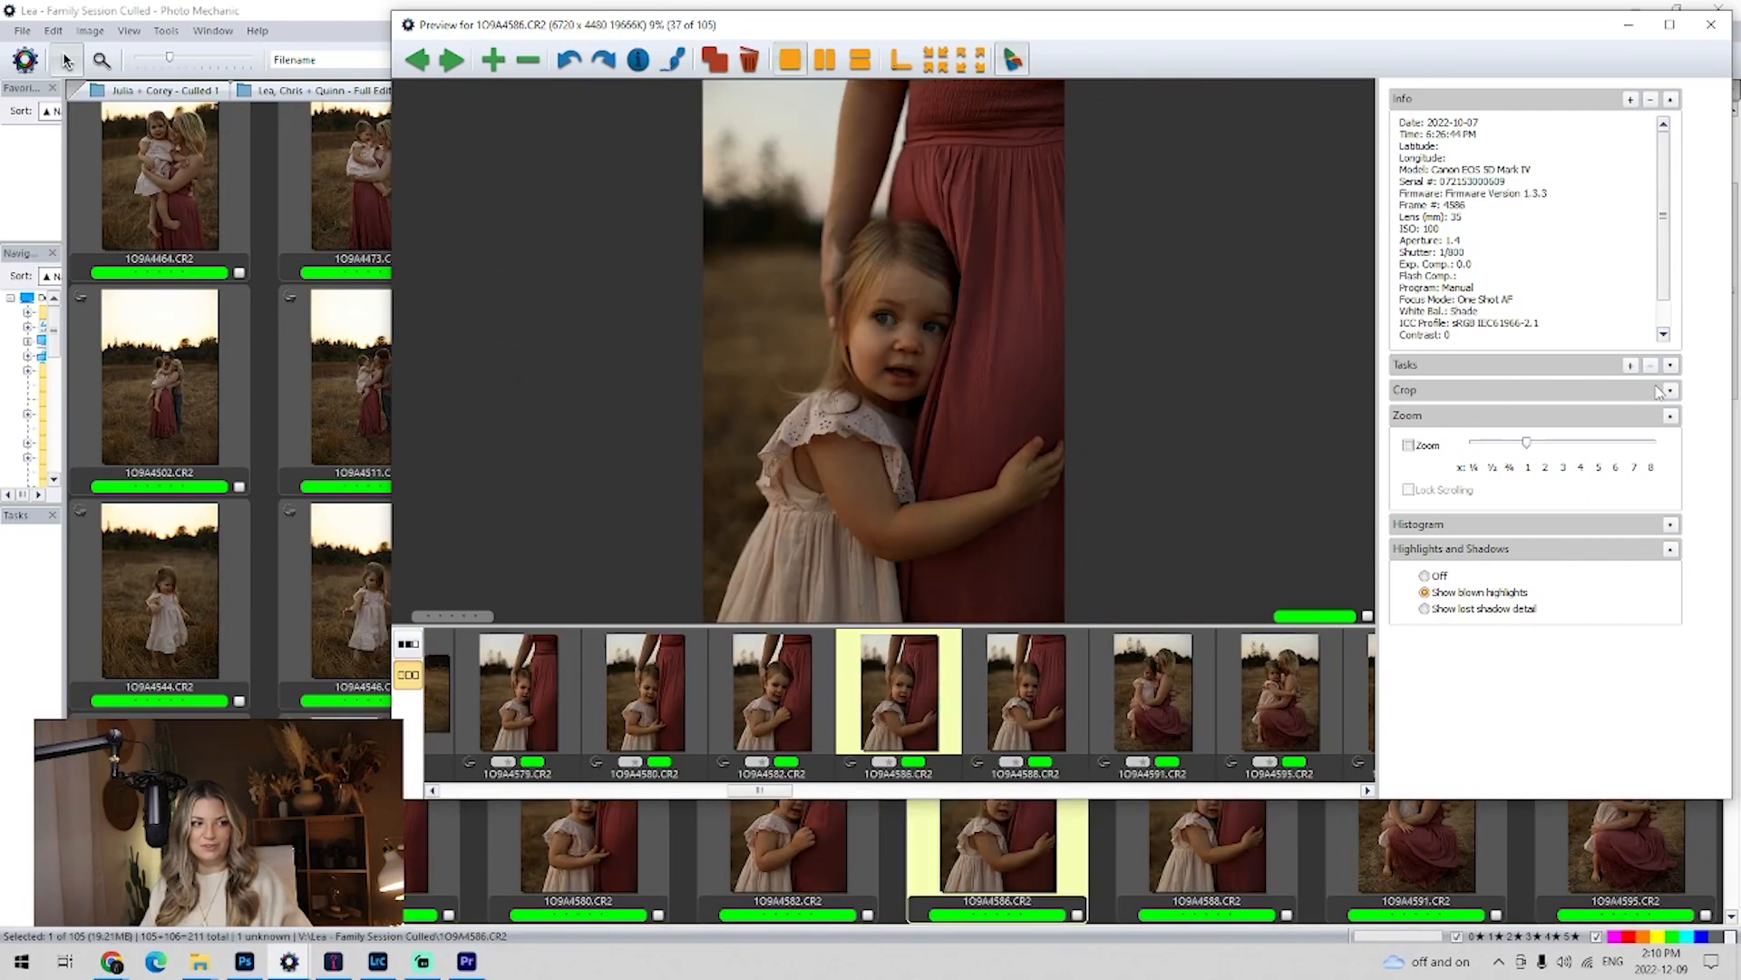
key("Right")
key("Right")
key("Right")
key("Right")
key("Right")
key("Right")
key("Right")
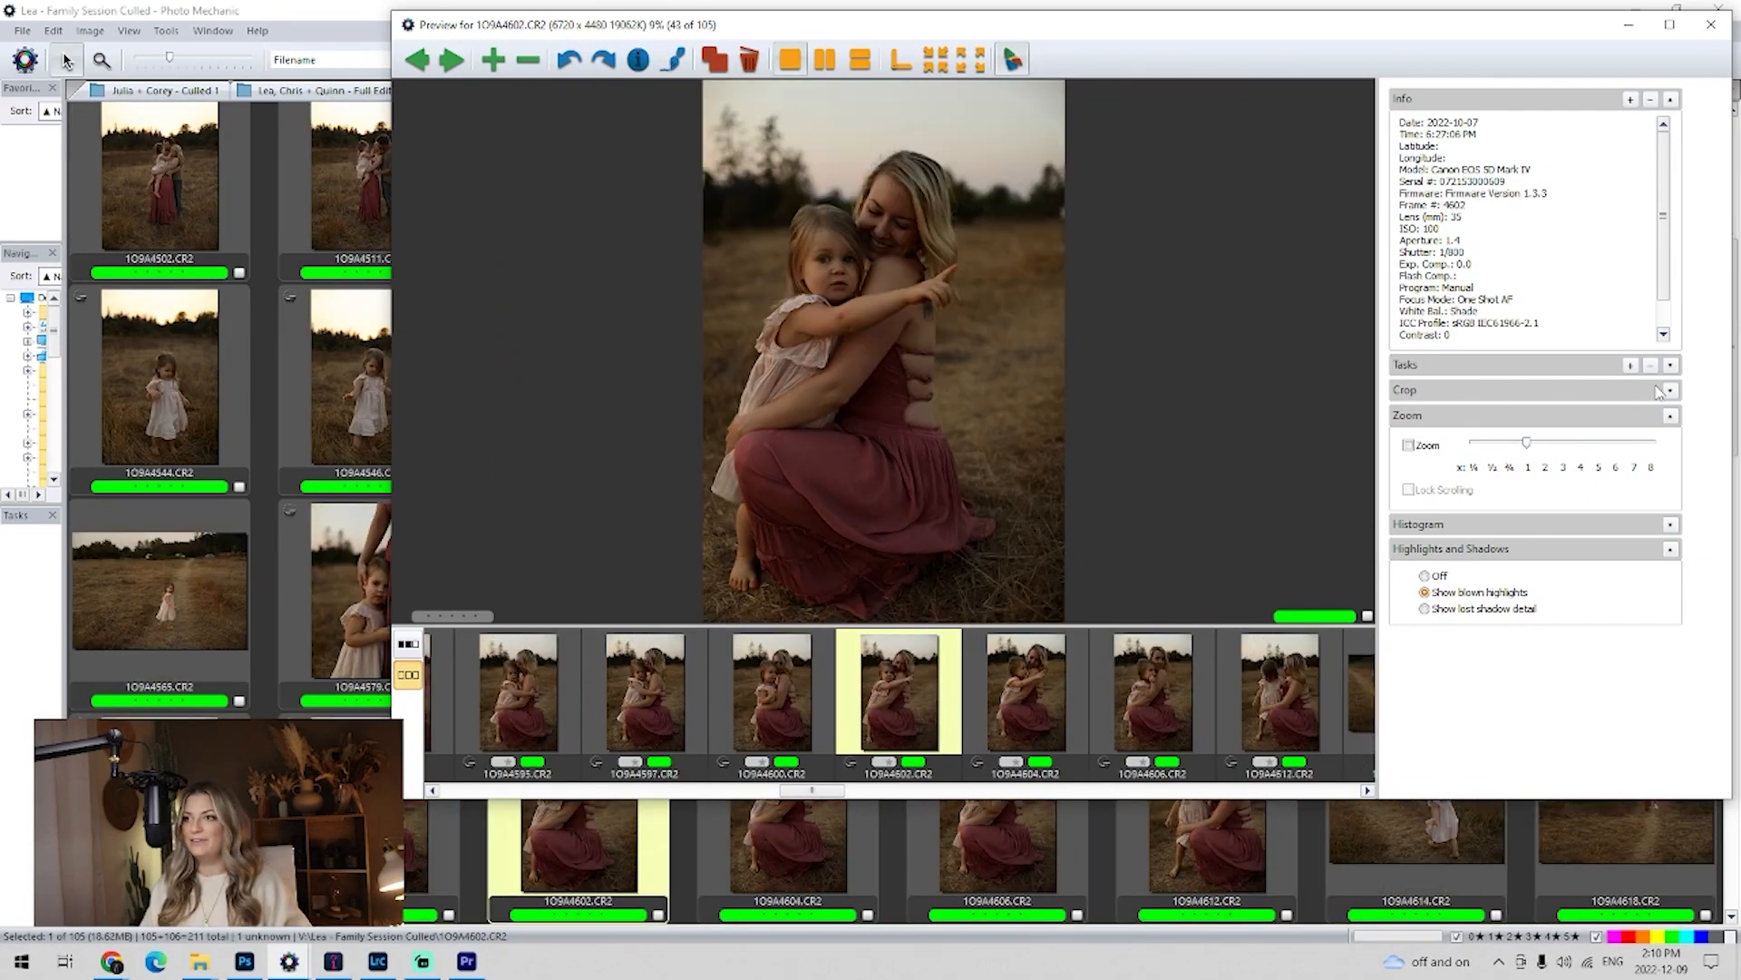
key("Right")
key("Right")
key("Right")
key("Right")
key("Right")
key("Right")
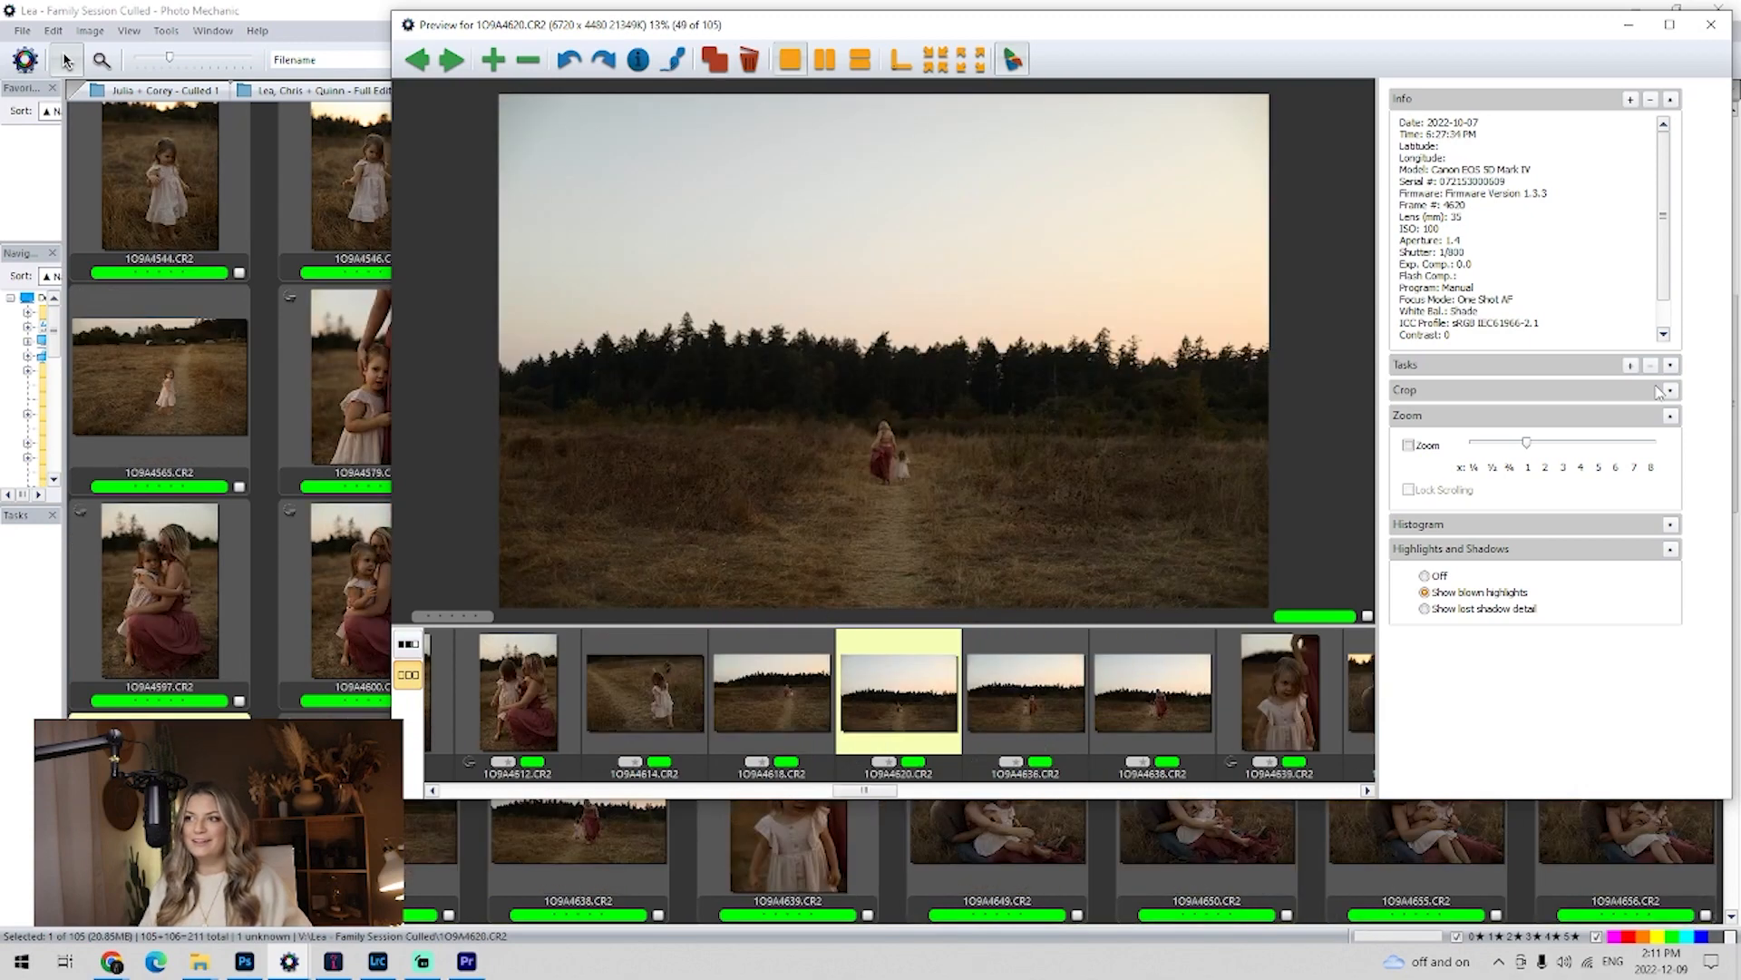
key("Right")
key("Right")
key("Right")
key("Right")
key("Right")
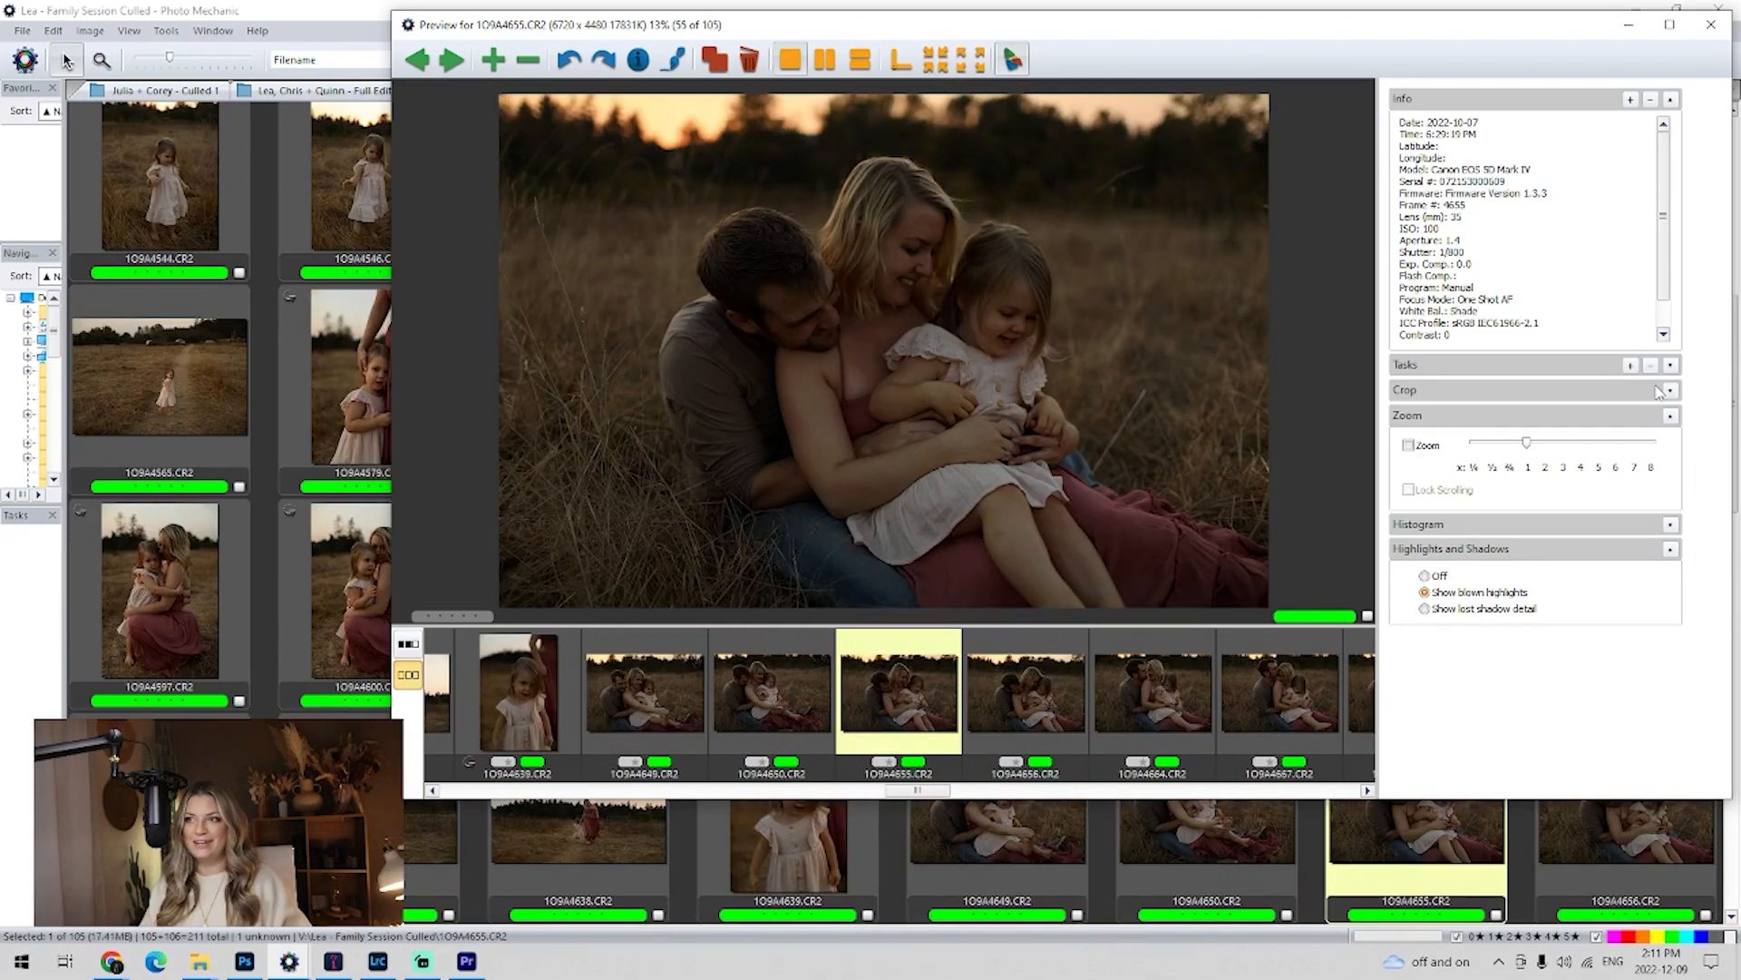
key("Right")
key("Right")
key("Right")
key("Right")
key("Right")
key("Right")
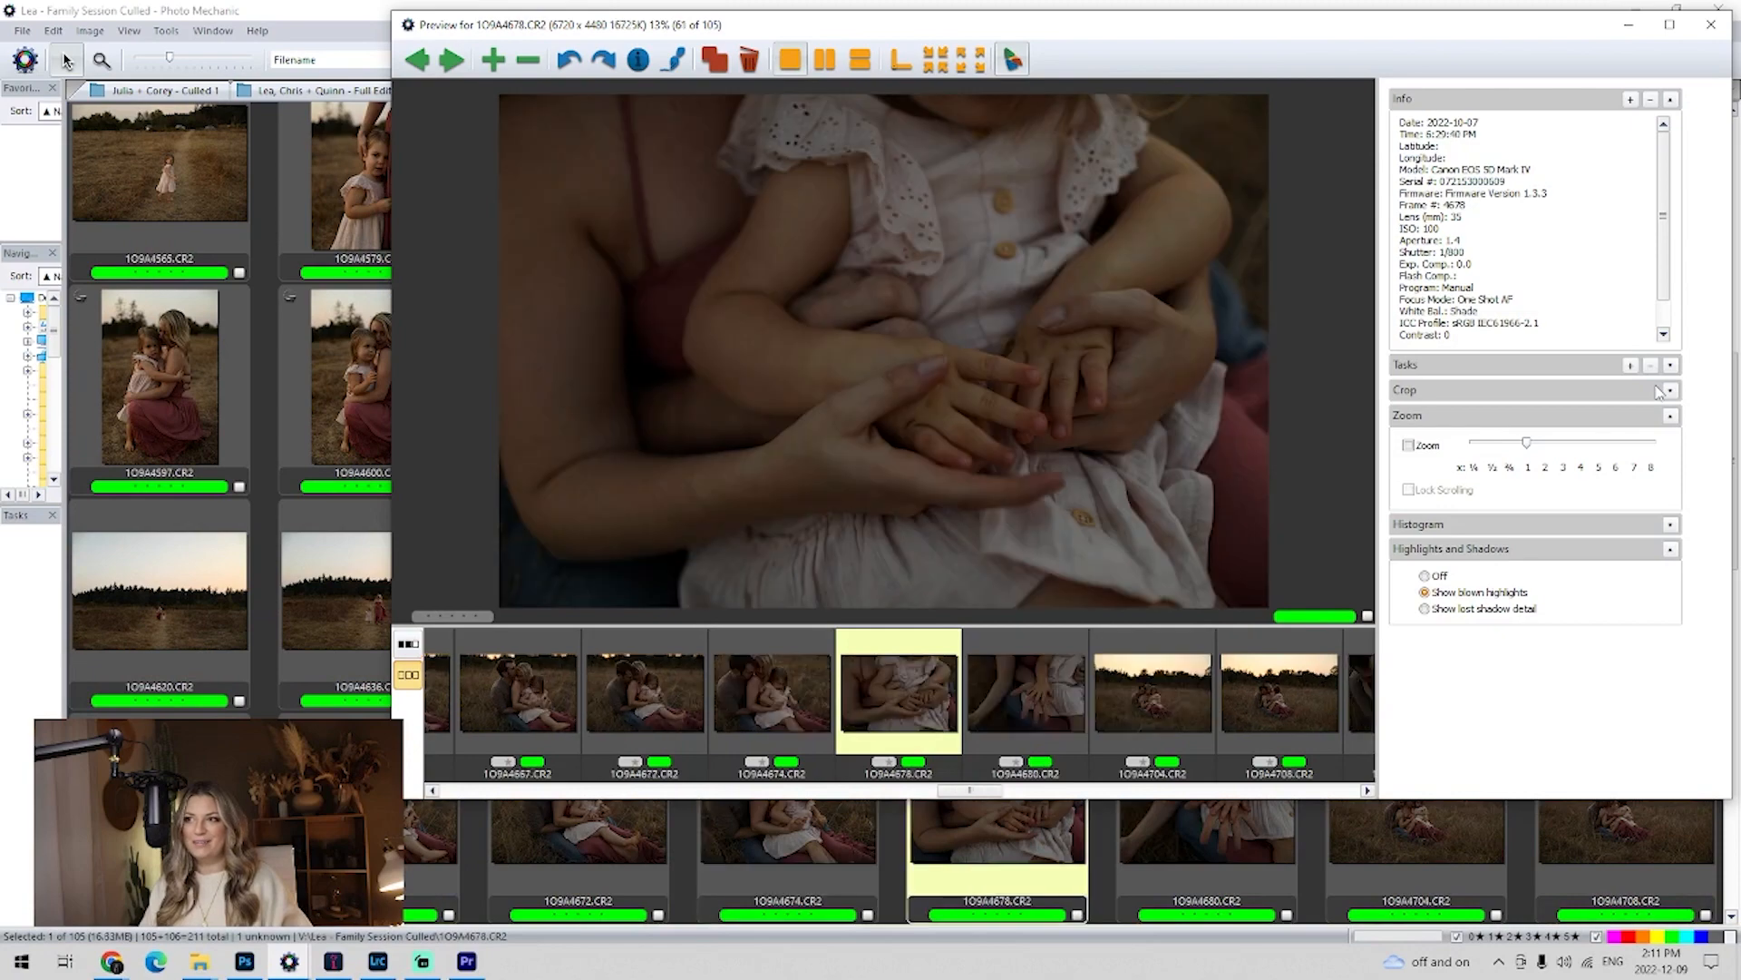
key("Right")
key("Right")
key("Right")
key("Right")
key("Right")
key("Right")
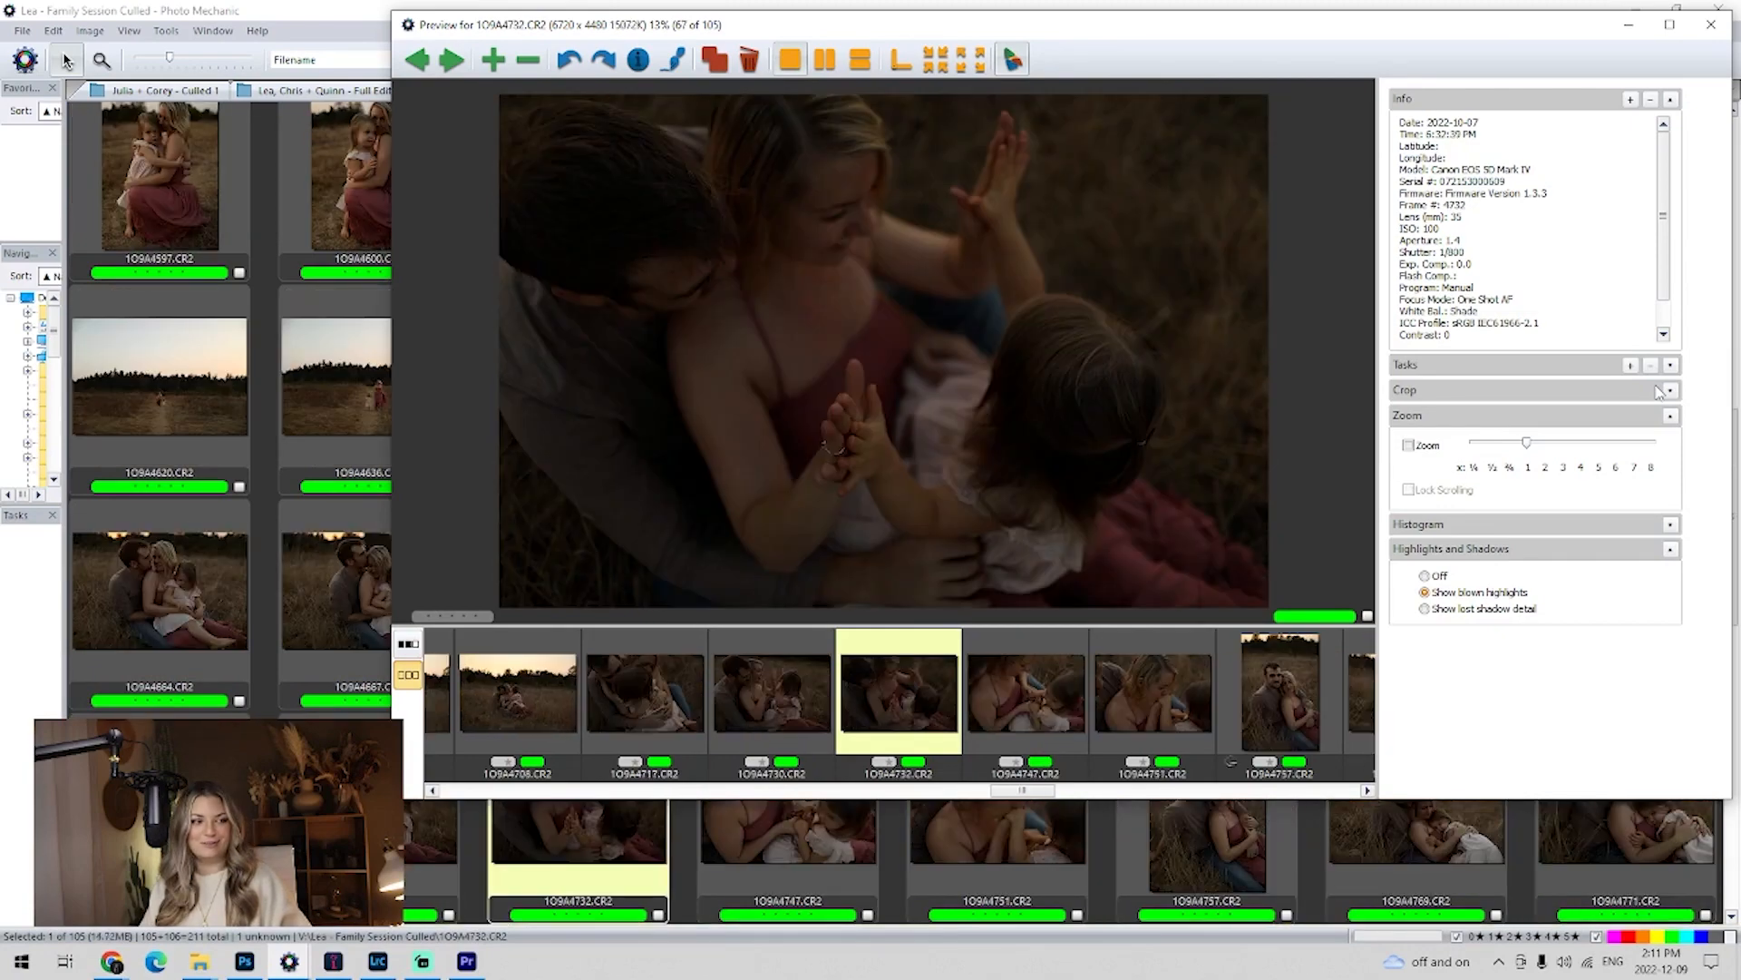
key("Right")
key("Right")
key("Right")
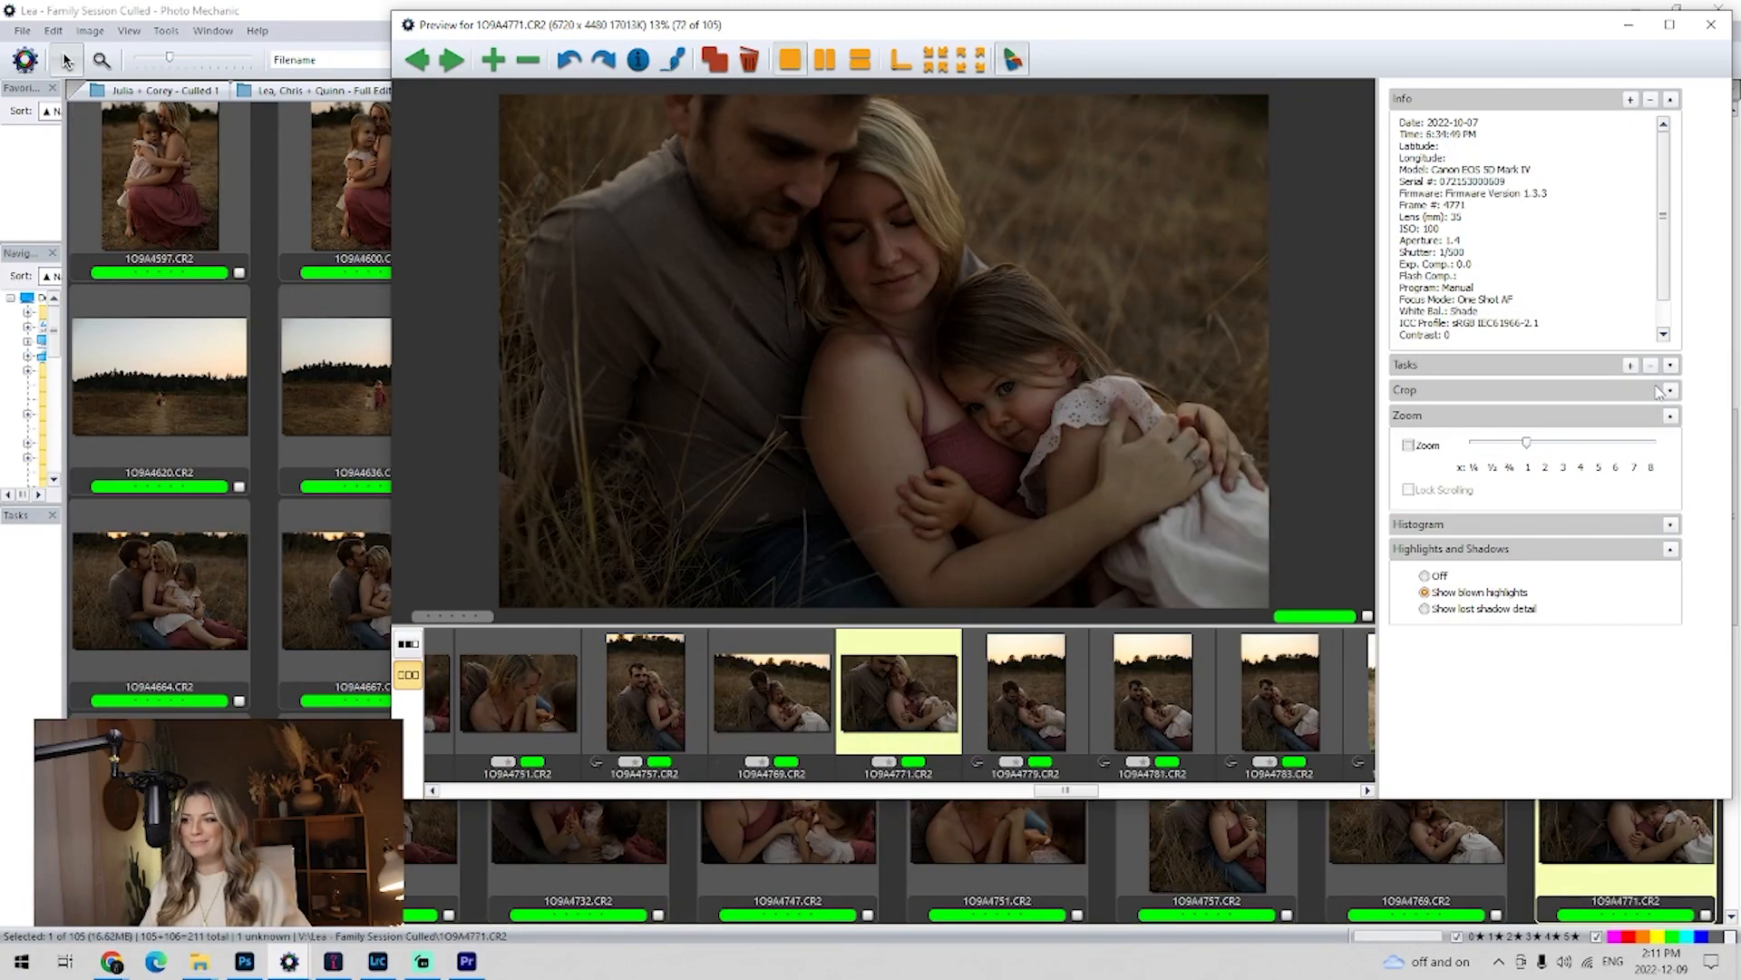
key("Right")
key("Right")
key("Right")
key("Right")
key("Right")
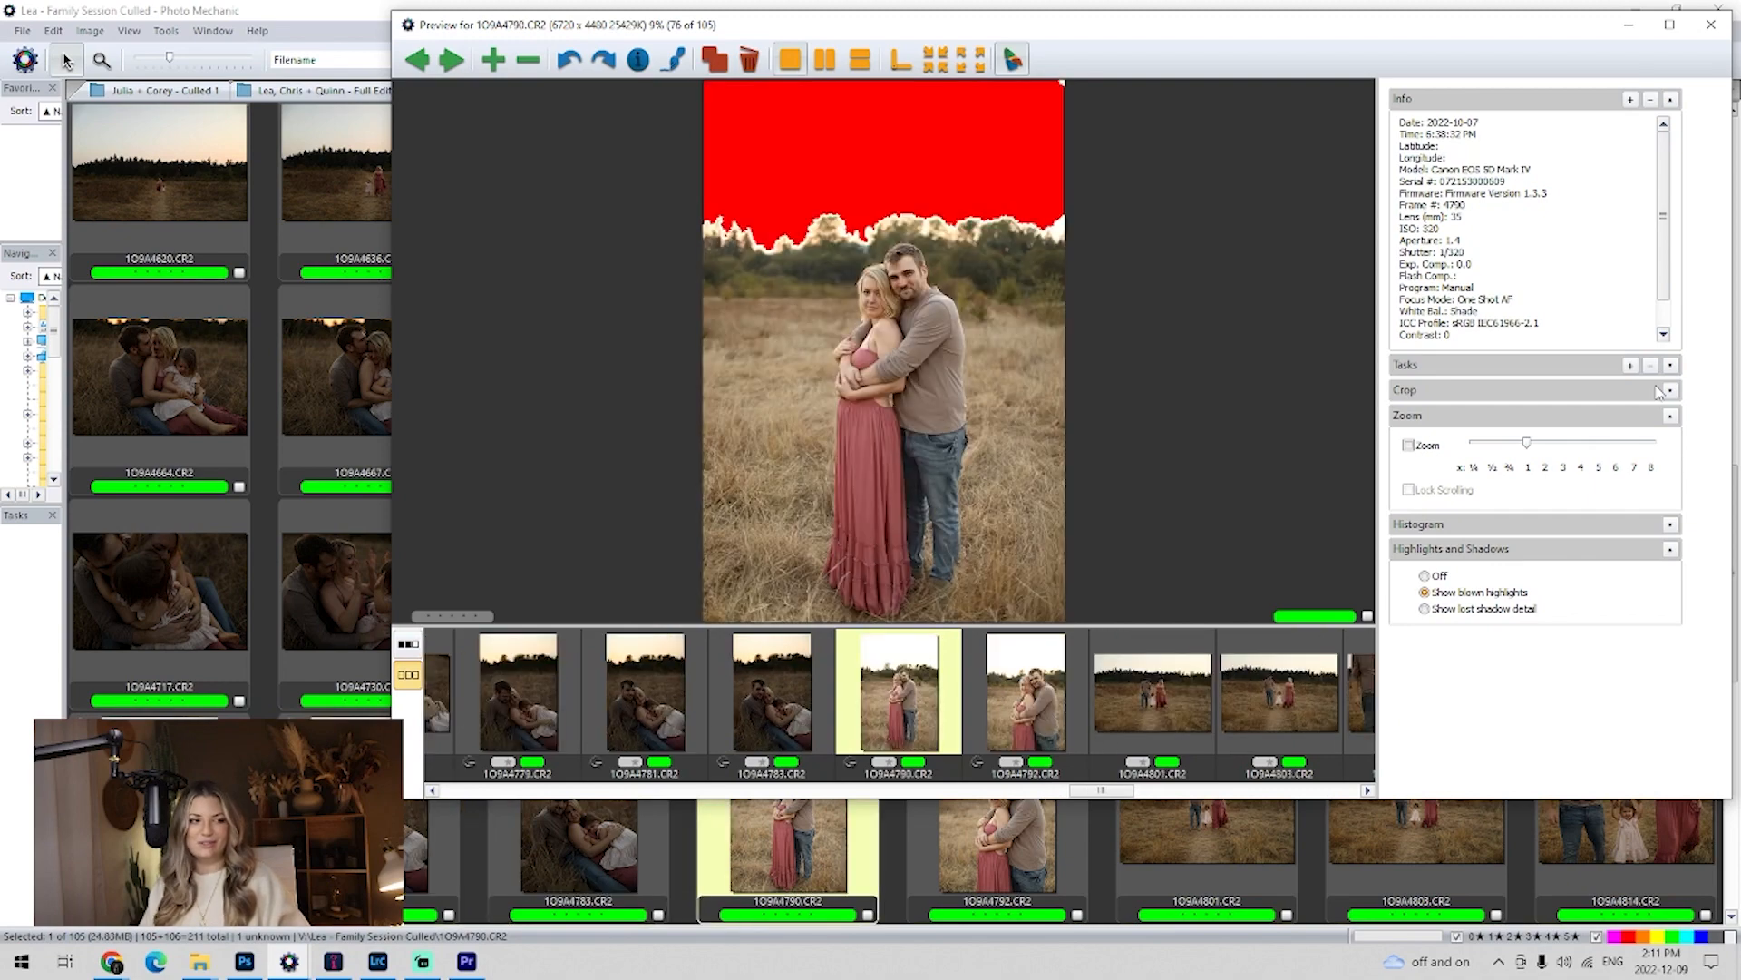
key("Left")
key("Left")
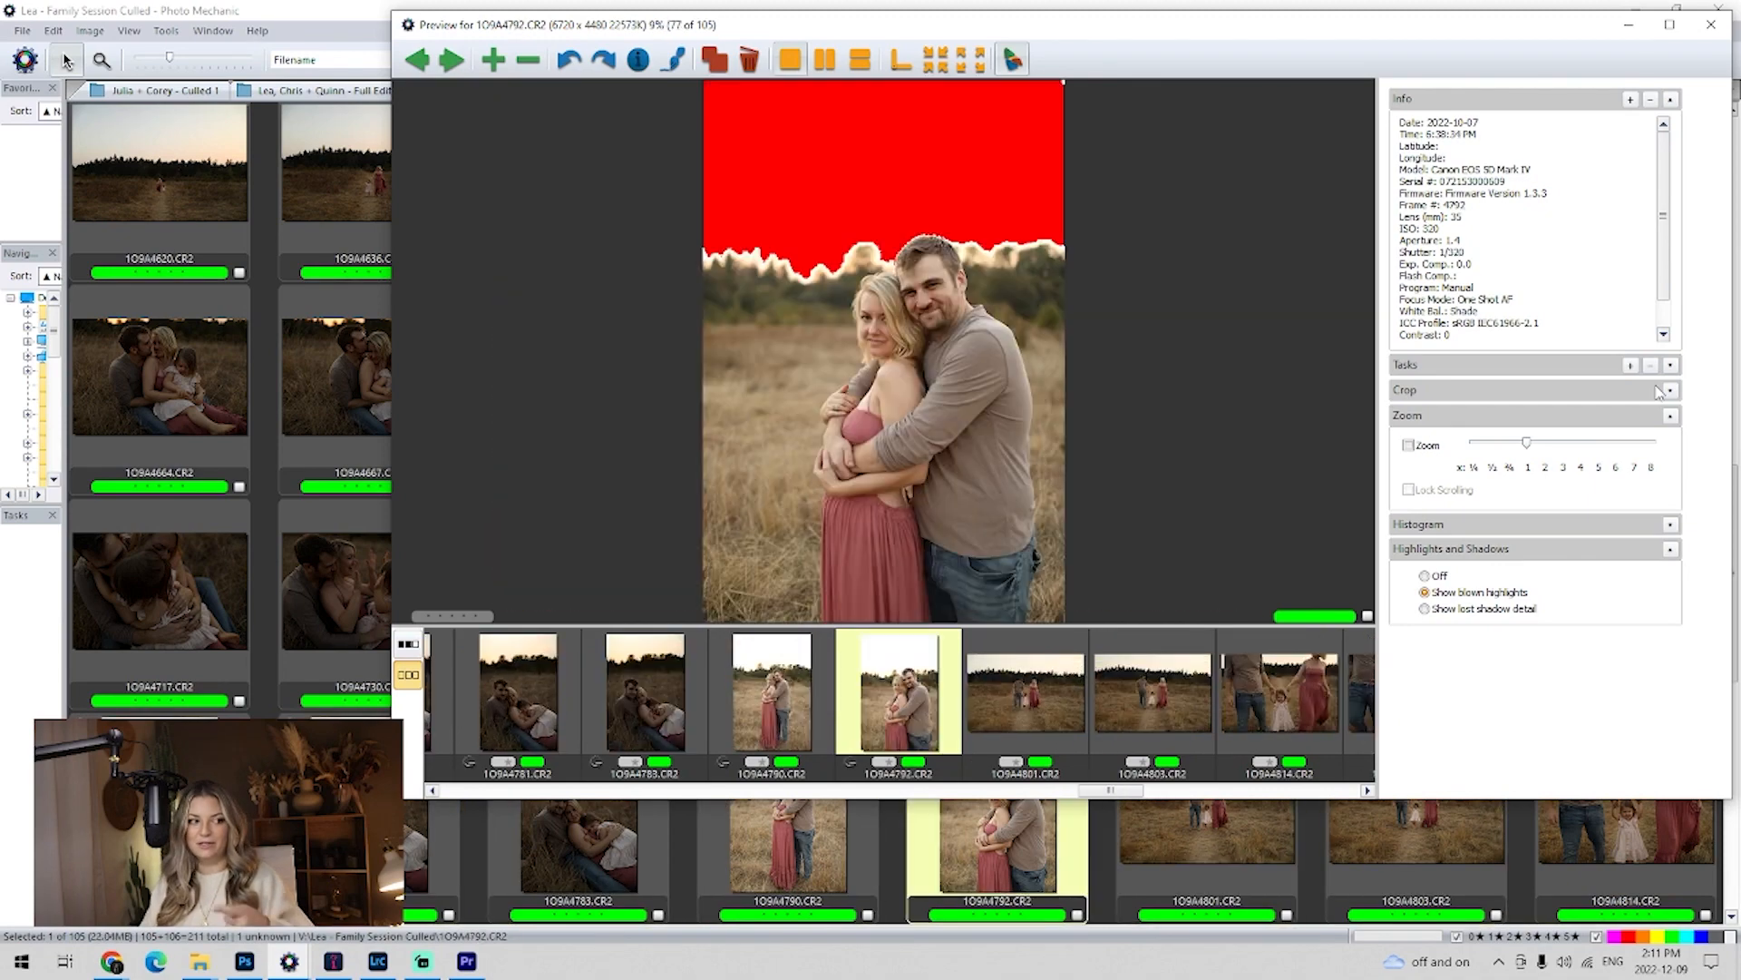
key("Right")
key("Right")
key("Right")
key("Right")
key("Right")
key("Right")
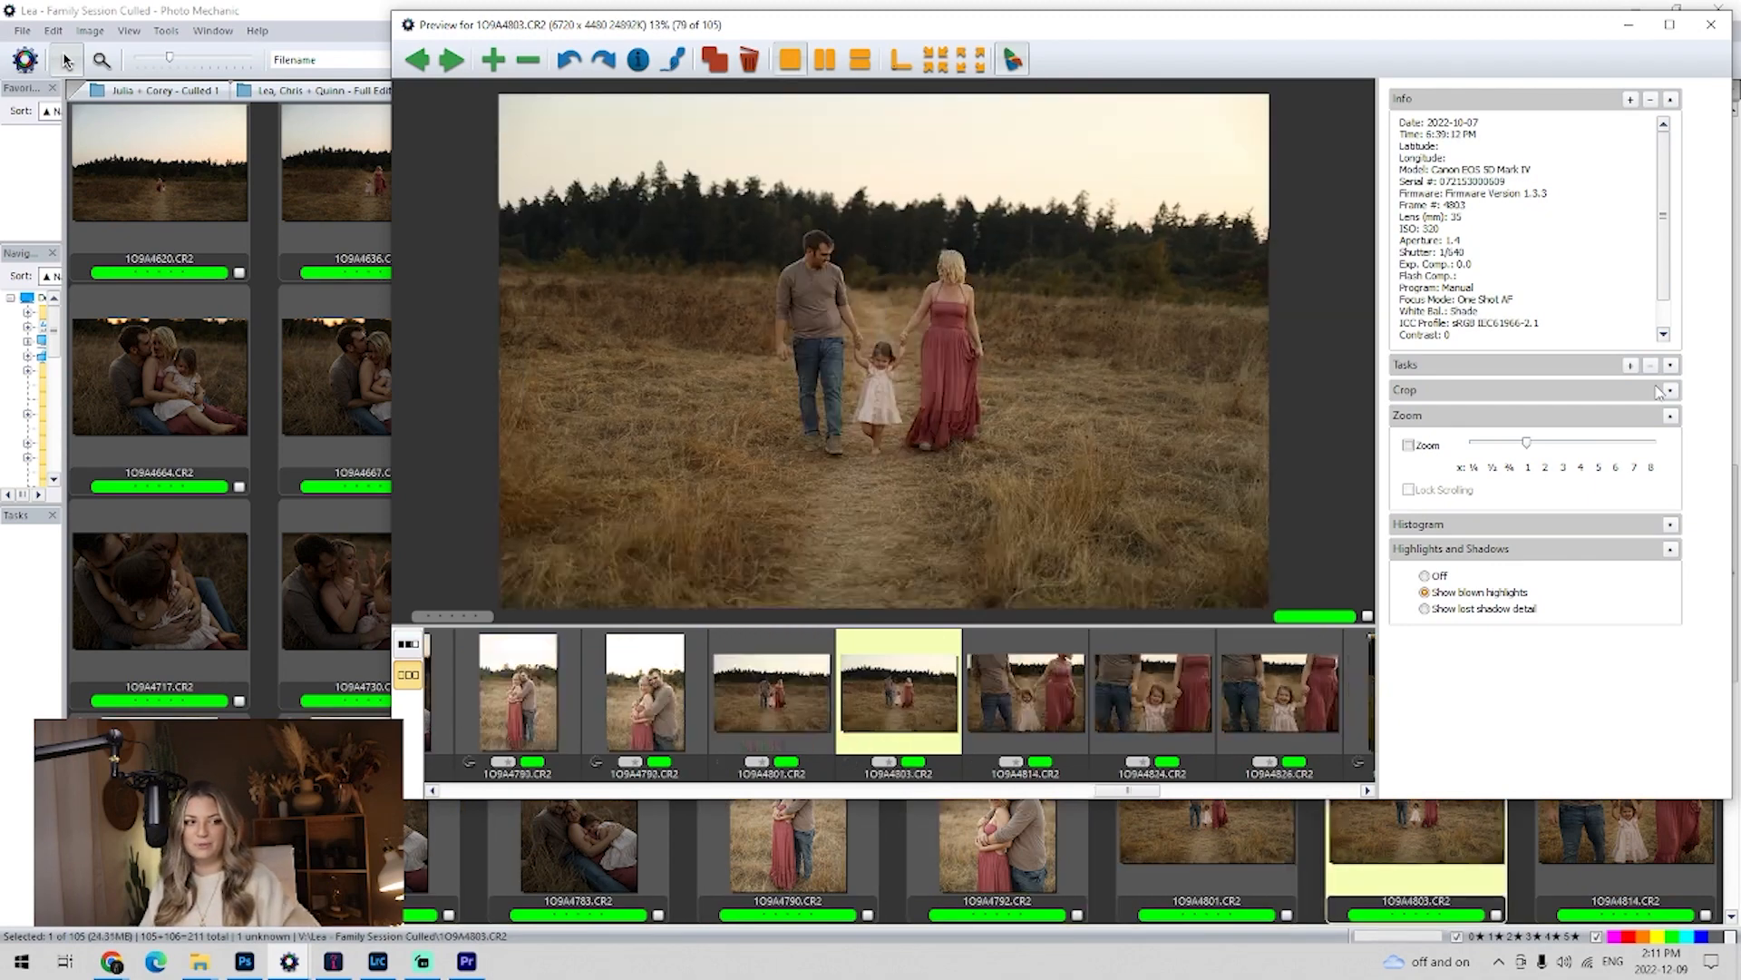
key("Right")
key("Right")
key("Right")
key("Right")
key("Right")
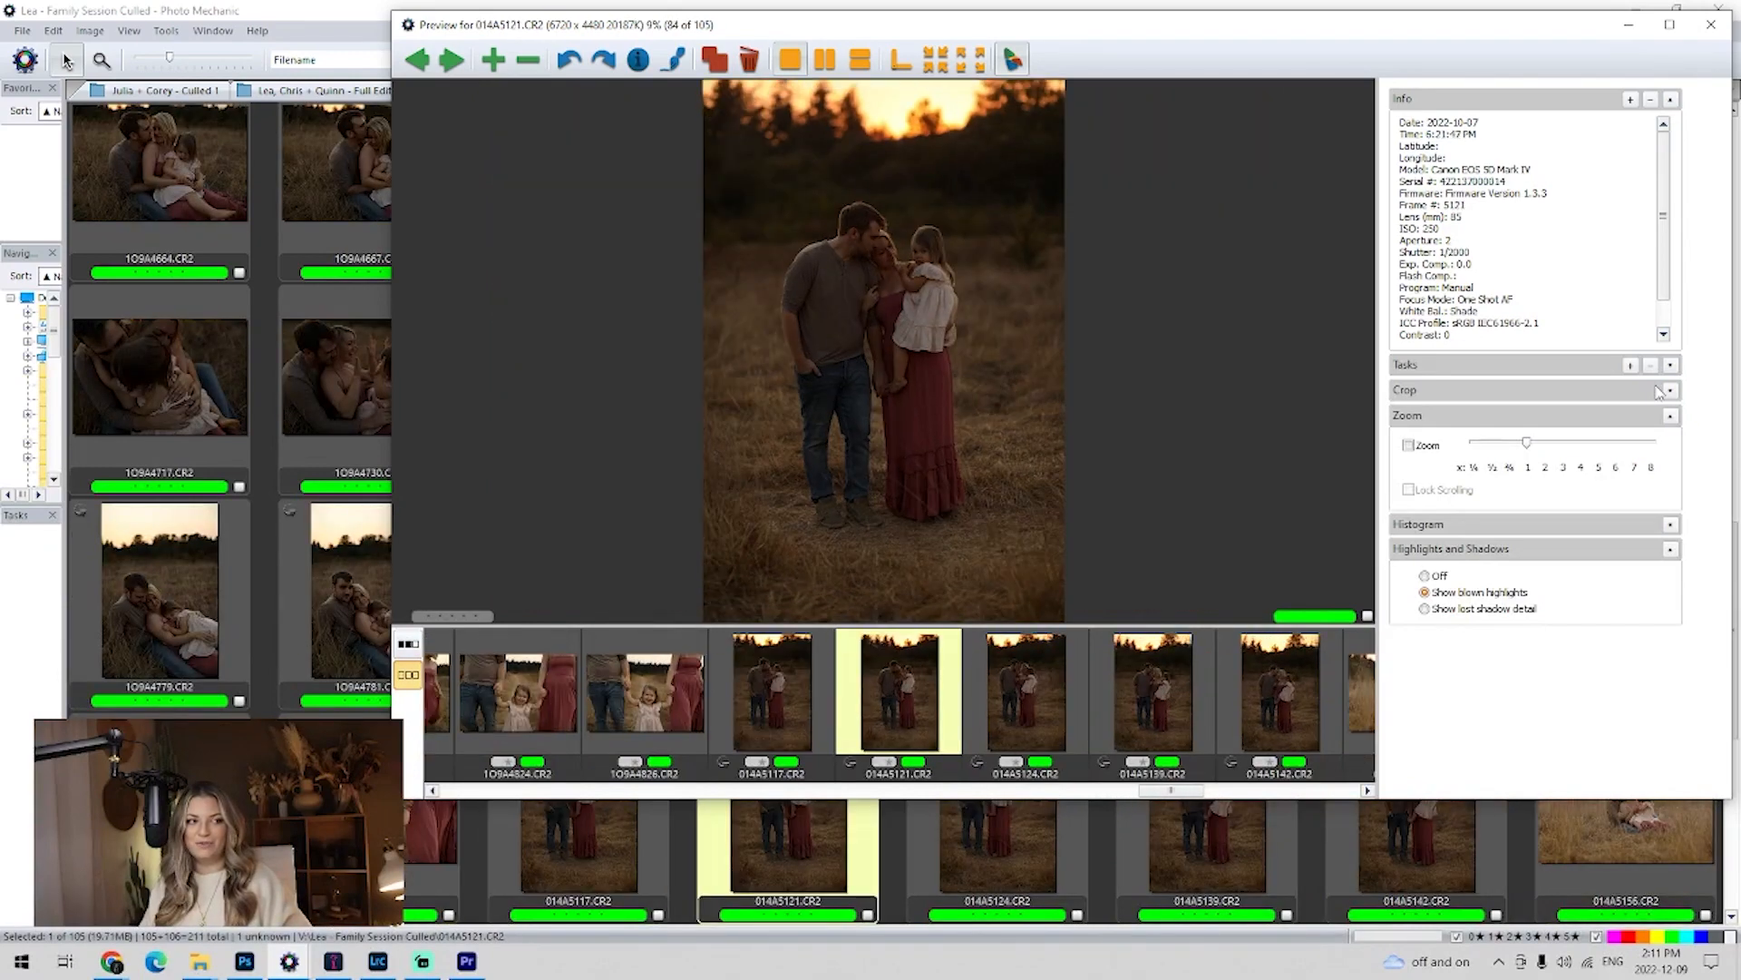
key("Right")
key("Right")
key("Right")
key("Right")
key("Right")
key("Right")
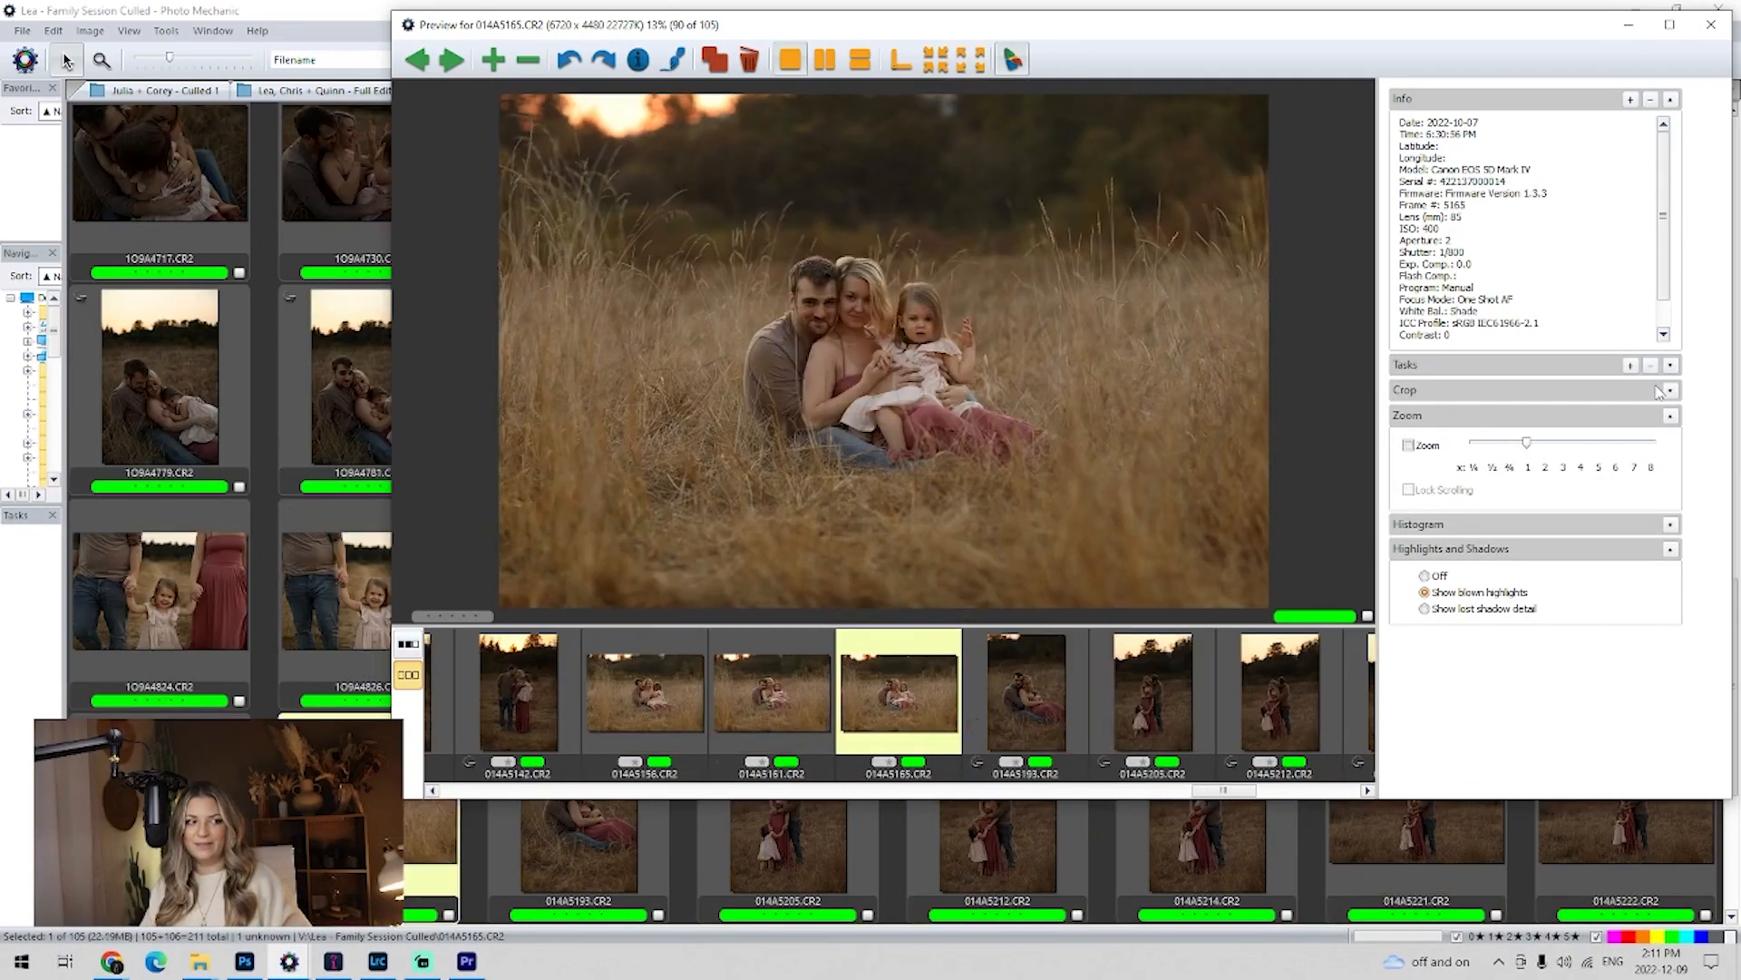
key("Right")
key("Right")
key("Right")
key("Right")
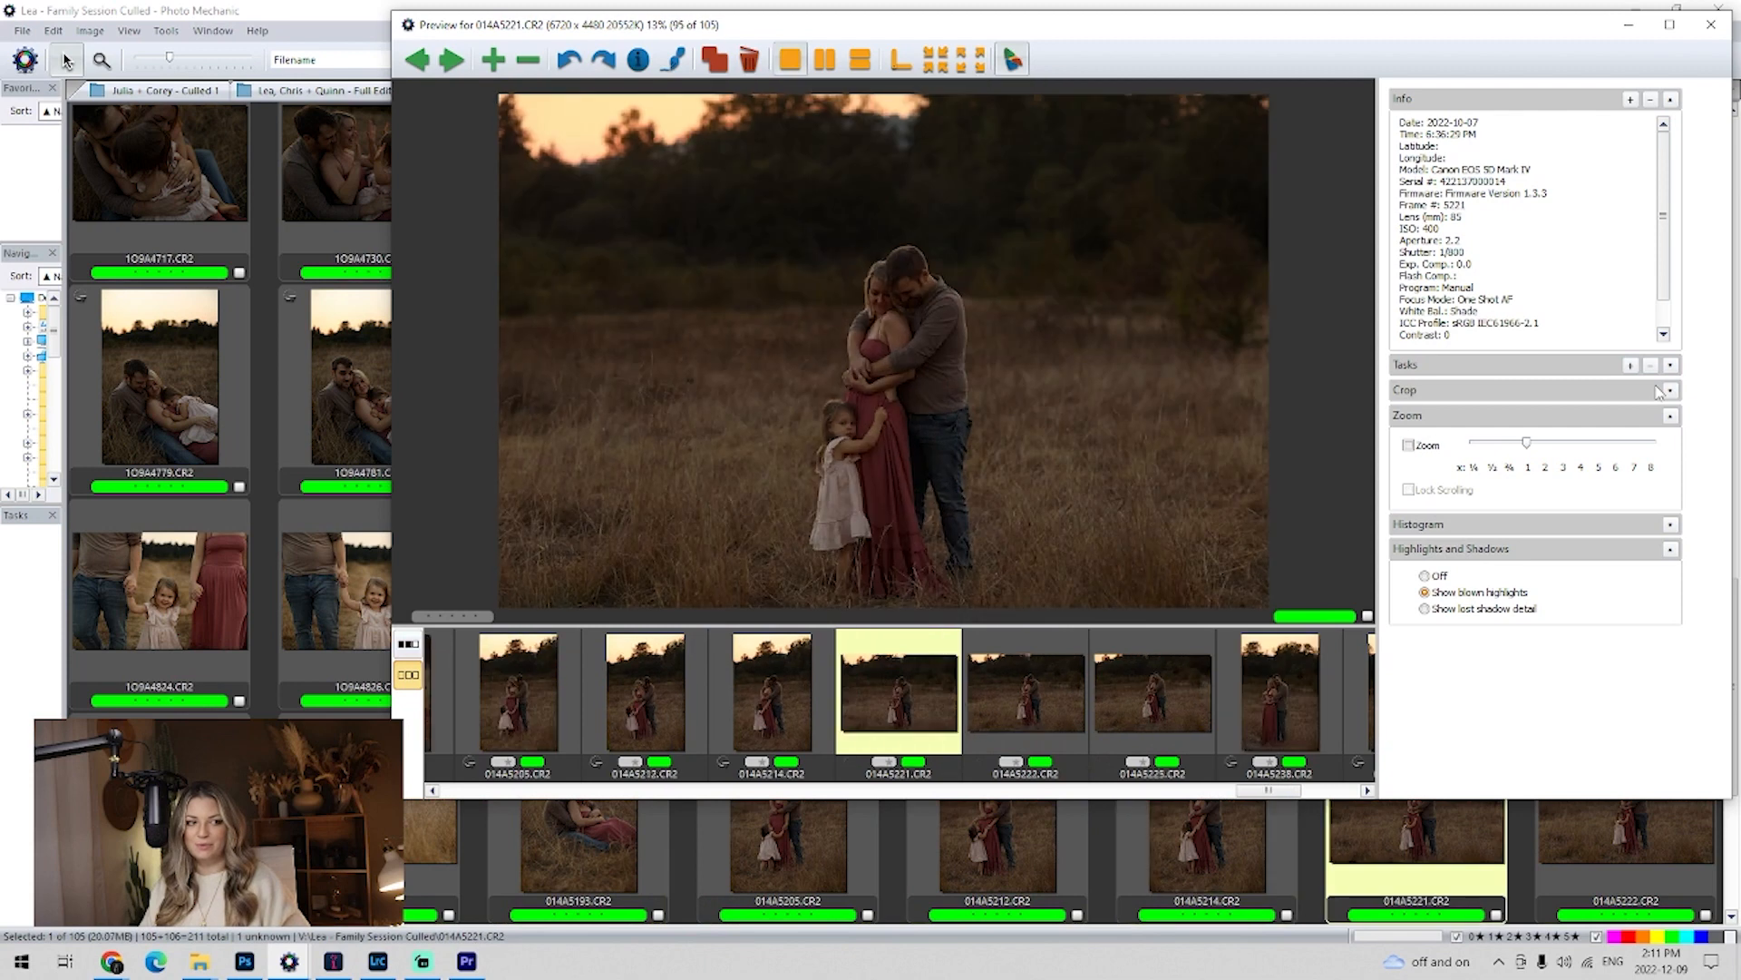
key("Right")
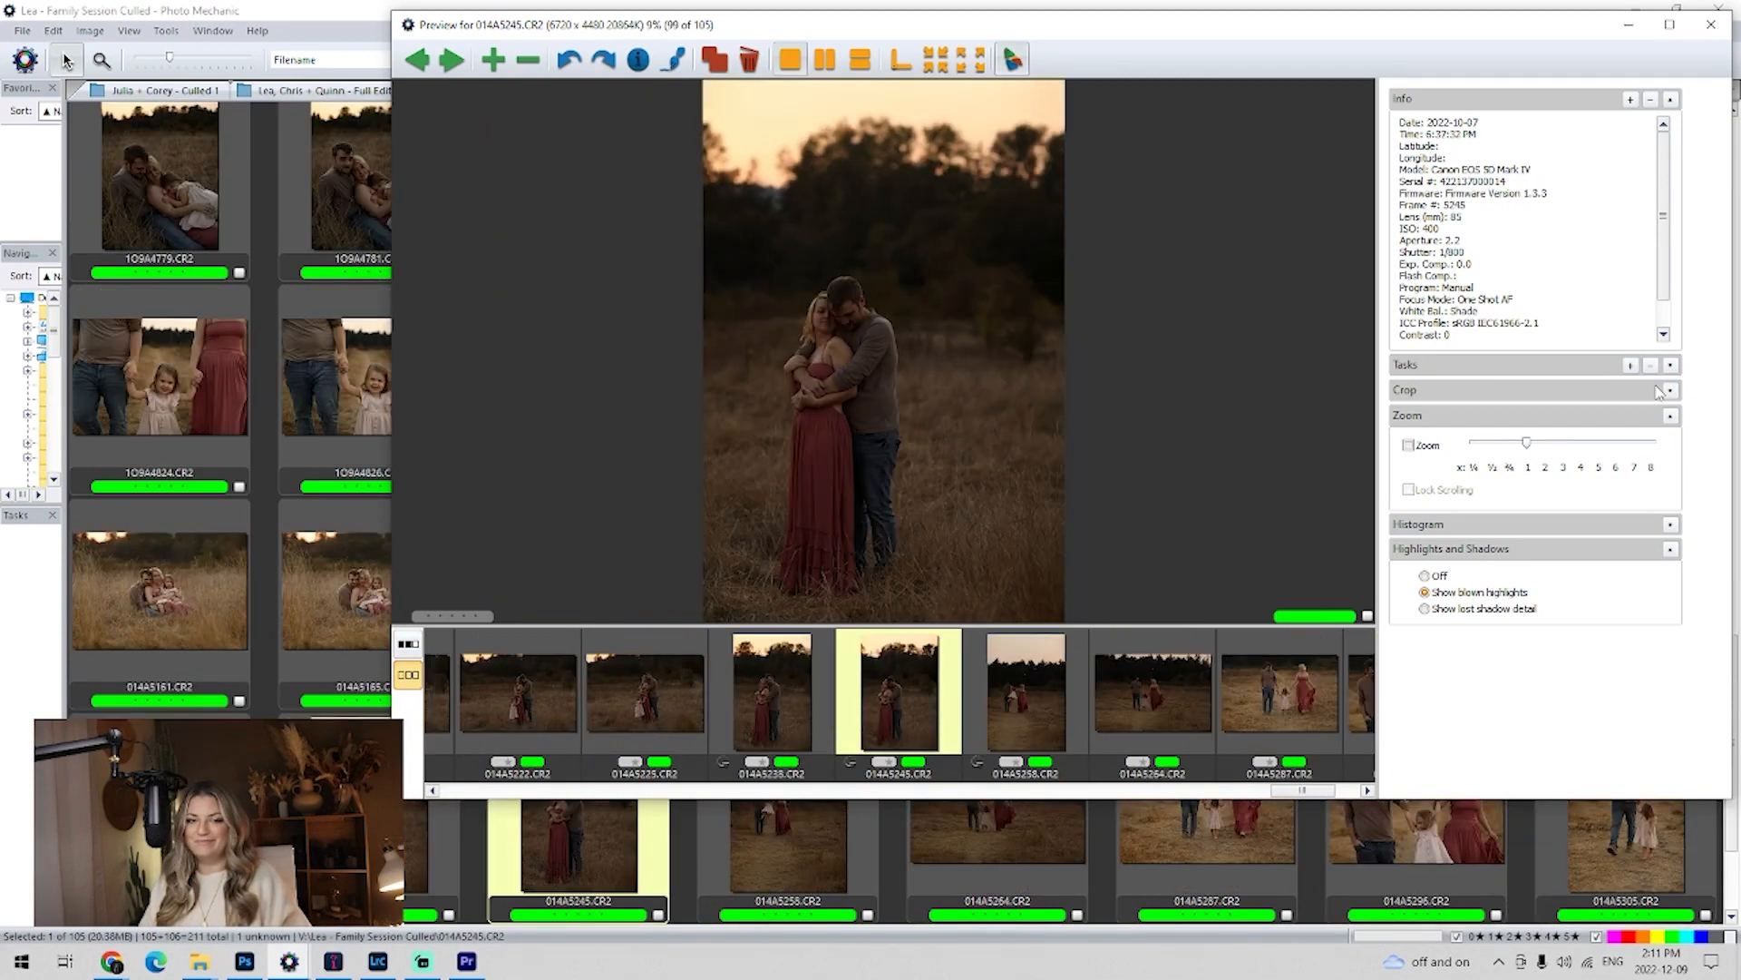
key("Right")
key("Right")
key("Right")
key("Right")
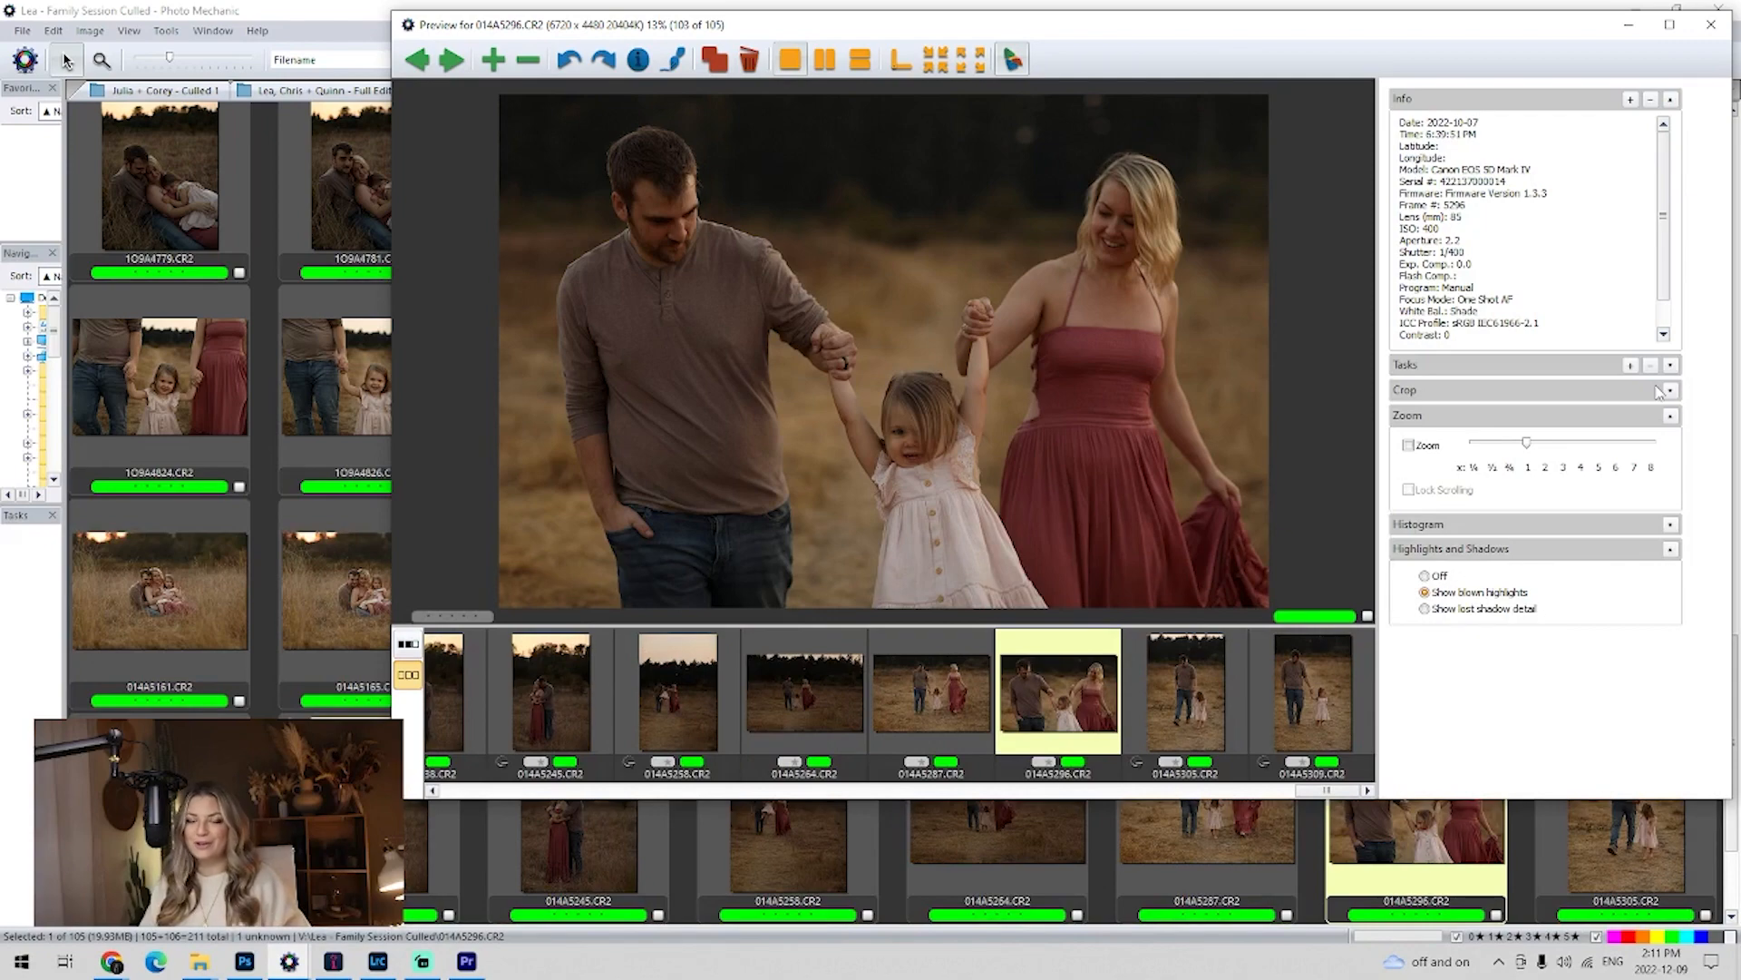
key("Right")
key("Right")
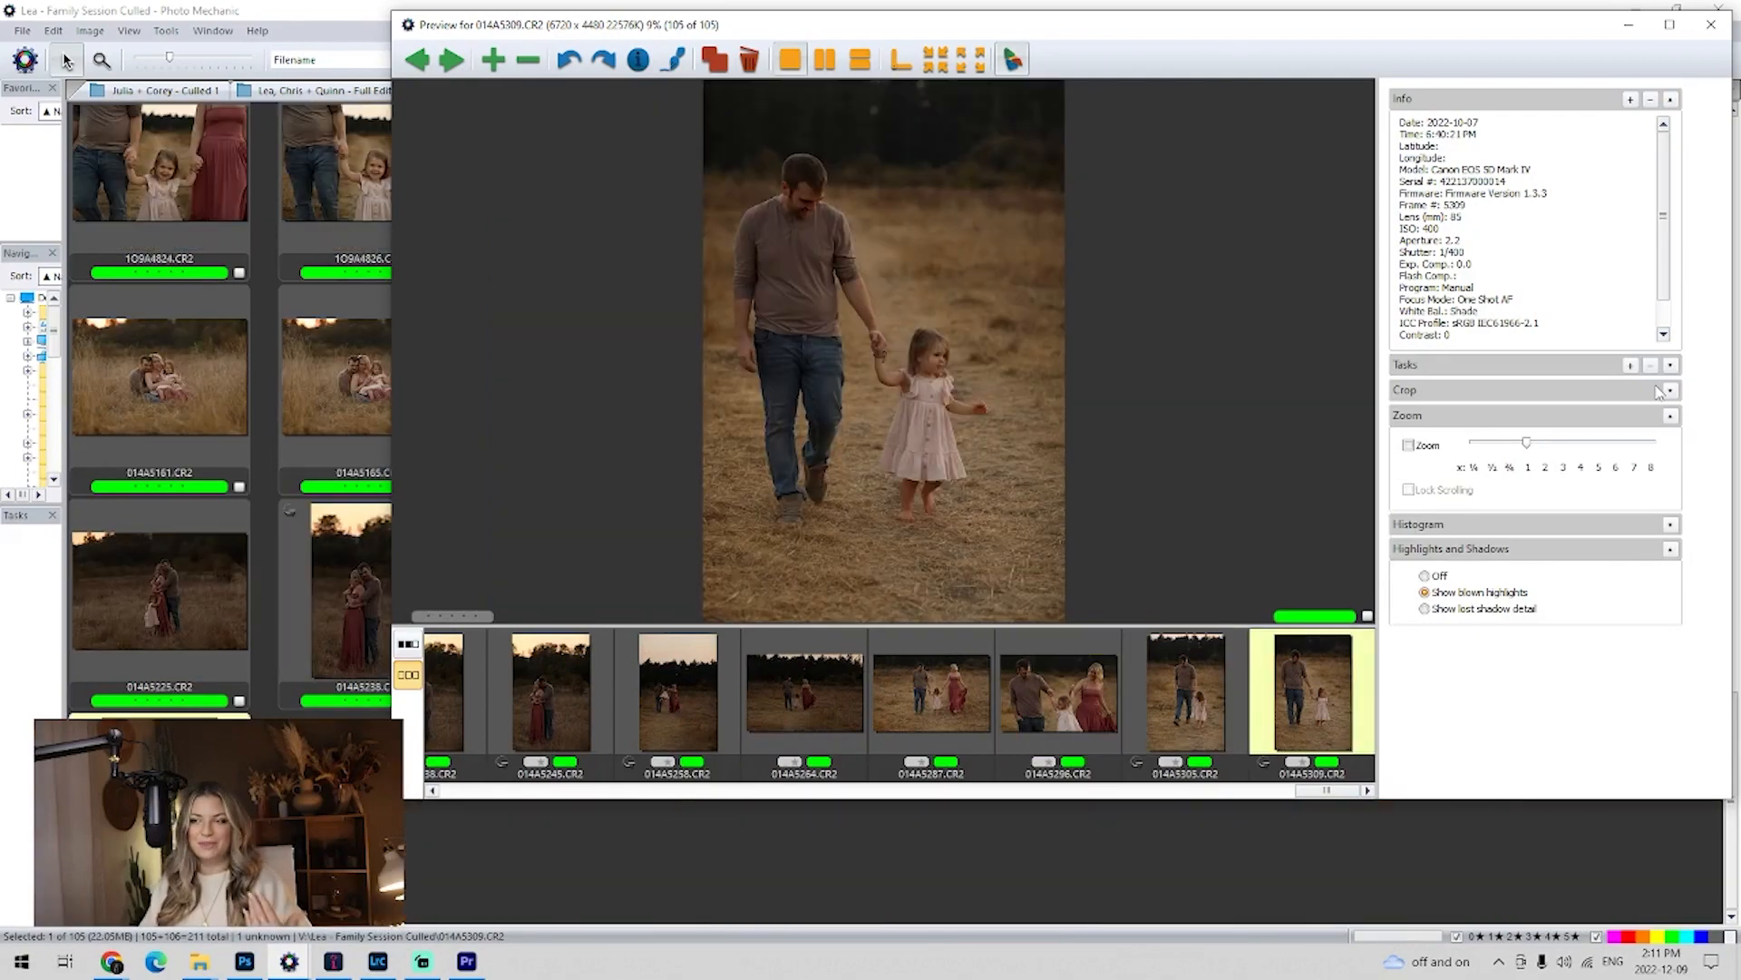
left_click(1720, 27)
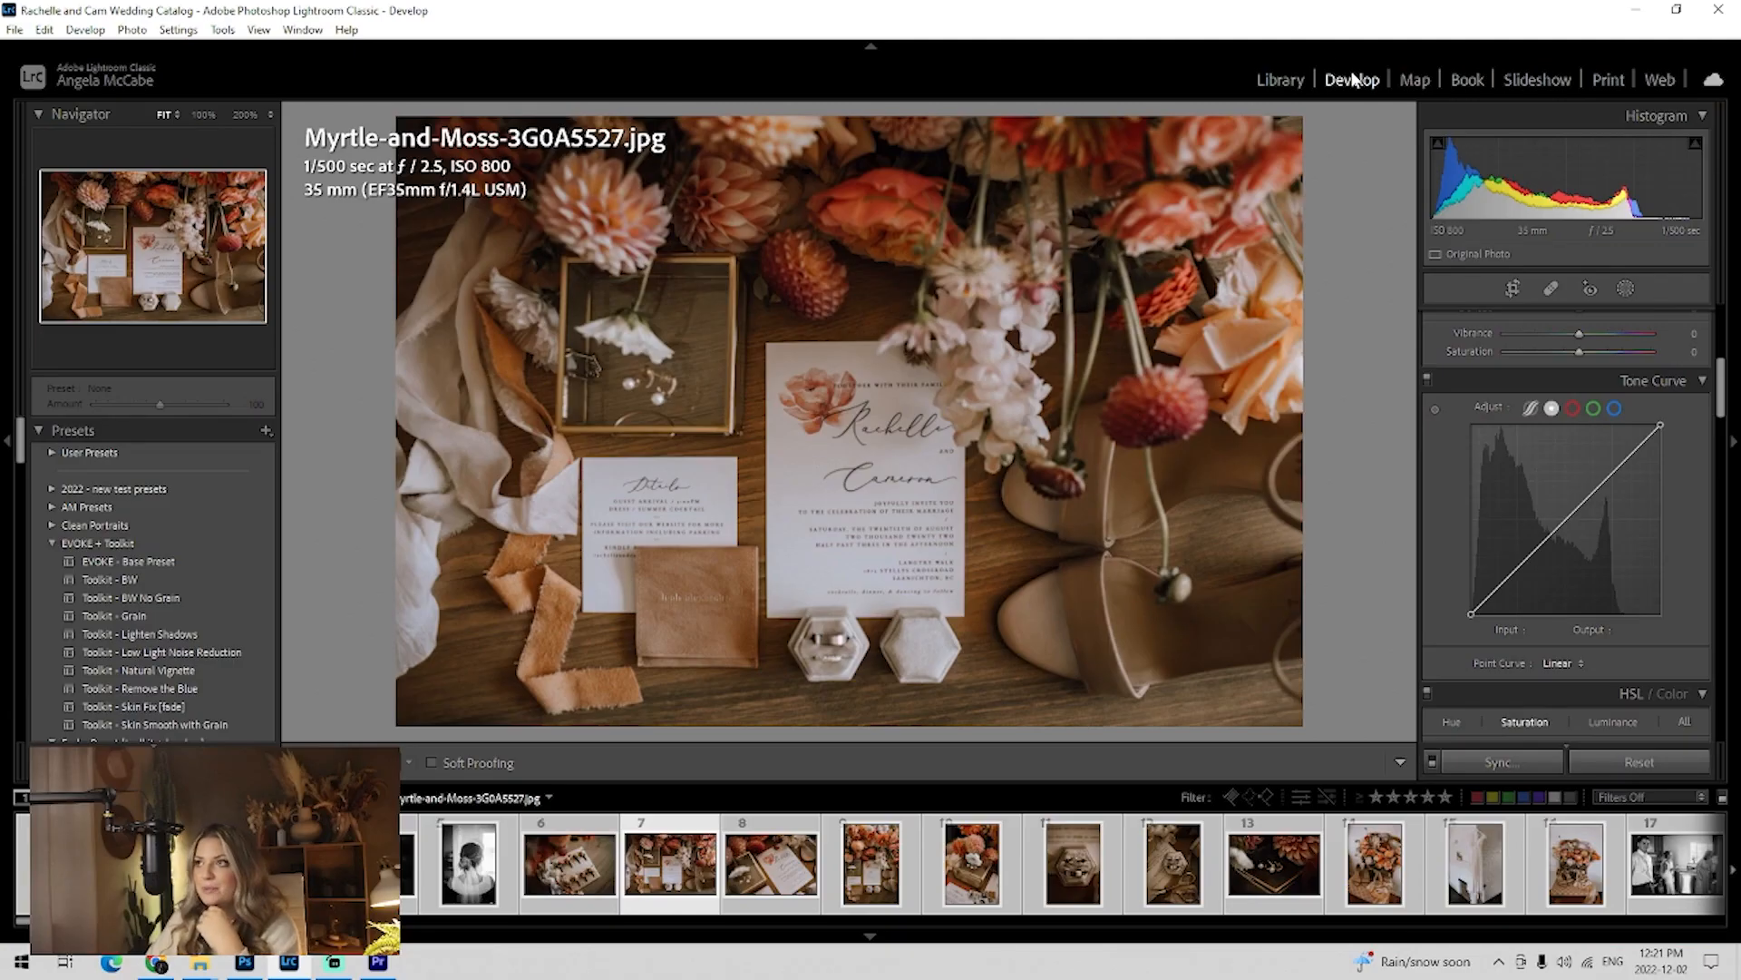
In Lightroom Classic's Library, choose the Family Session Culled folder on the Fill Me Up (V:) drive as a new folder to add.
left_click(1280, 80)
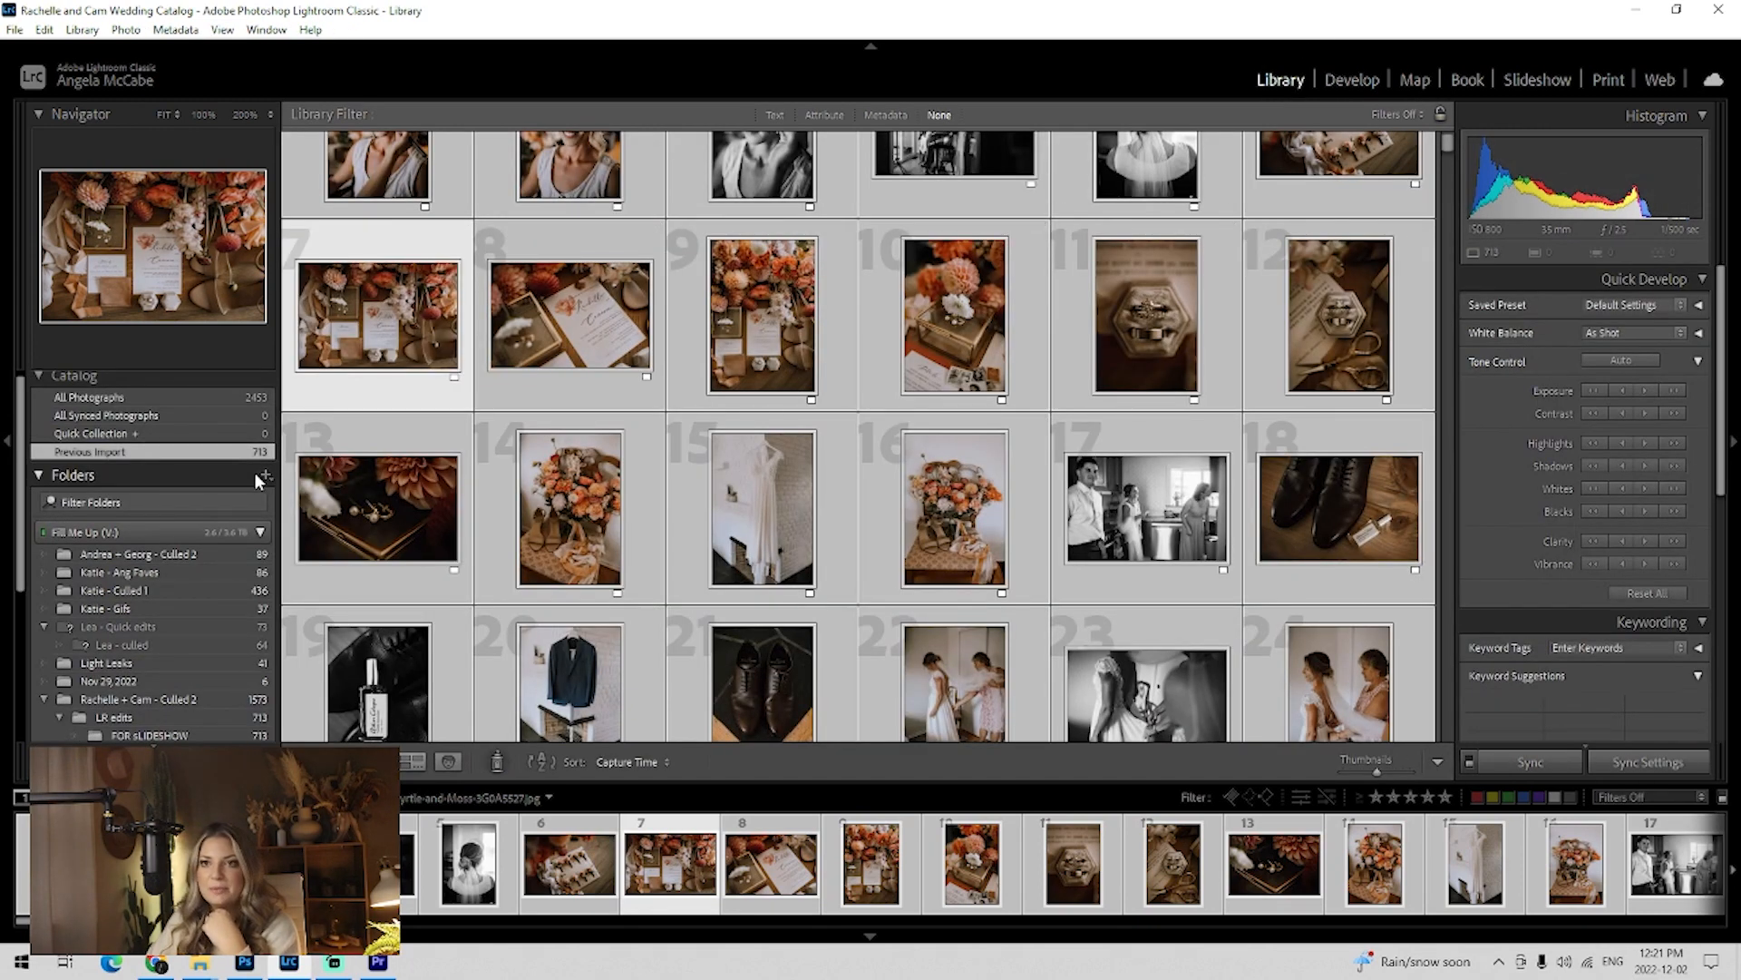
left_click(266, 474)
left_click(322, 519)
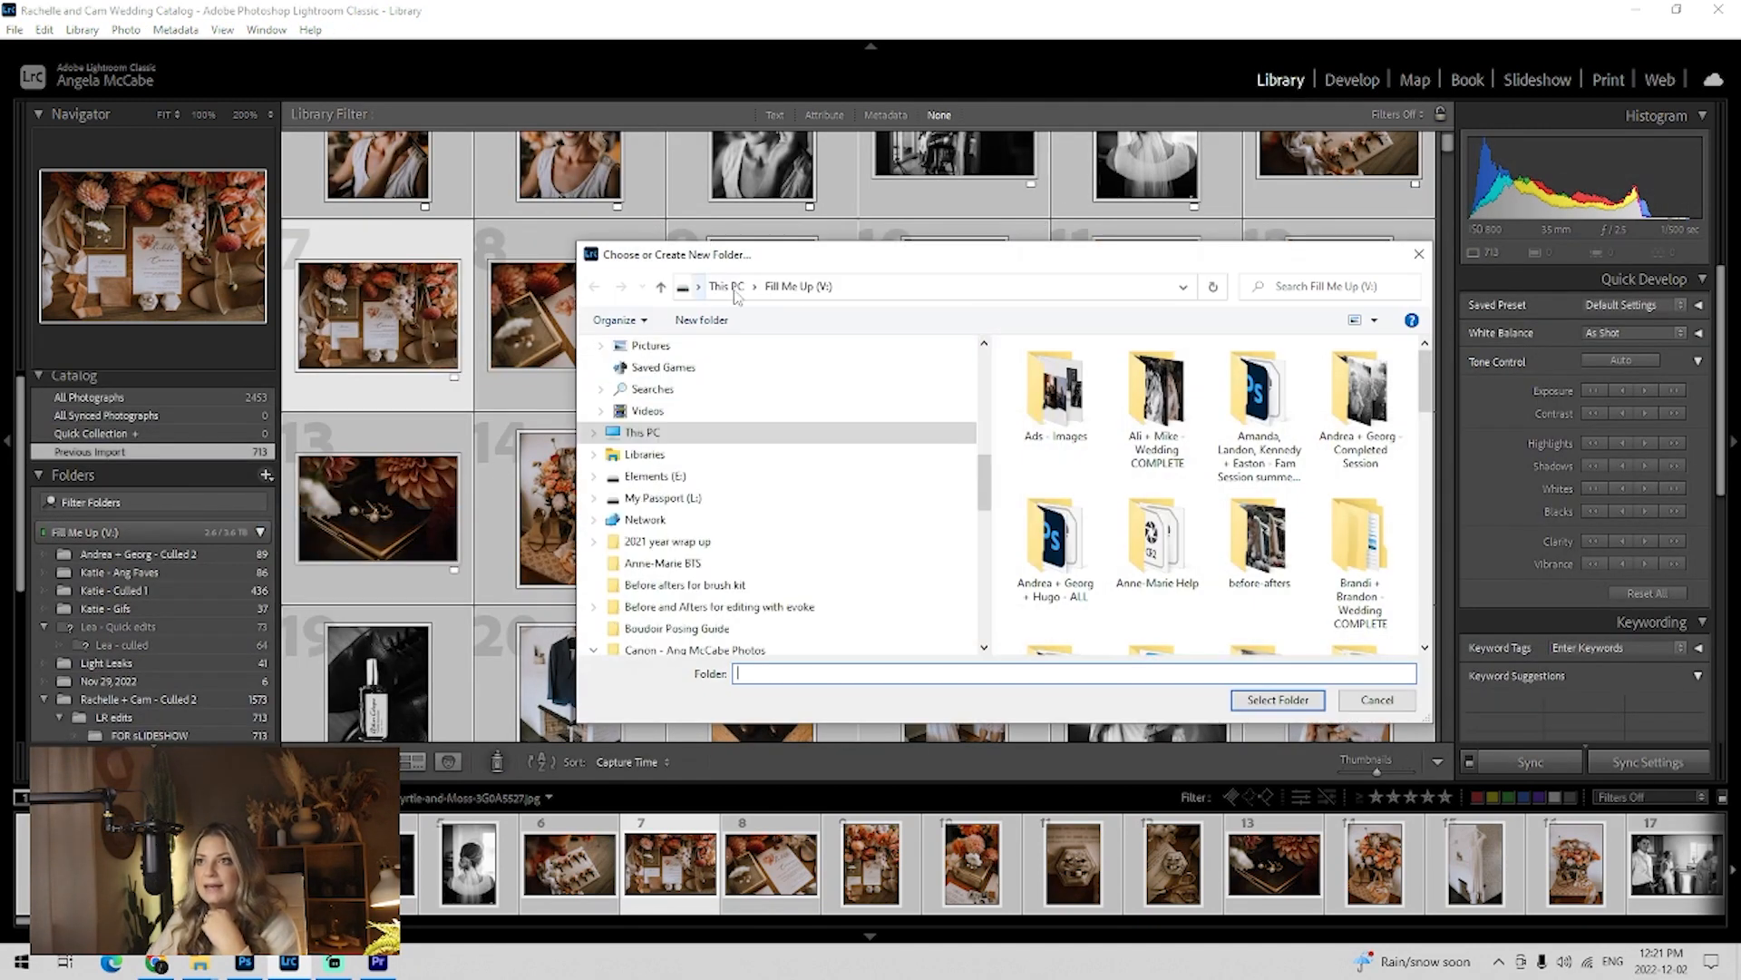
left_click_drag(1421, 367, 1445, 477)
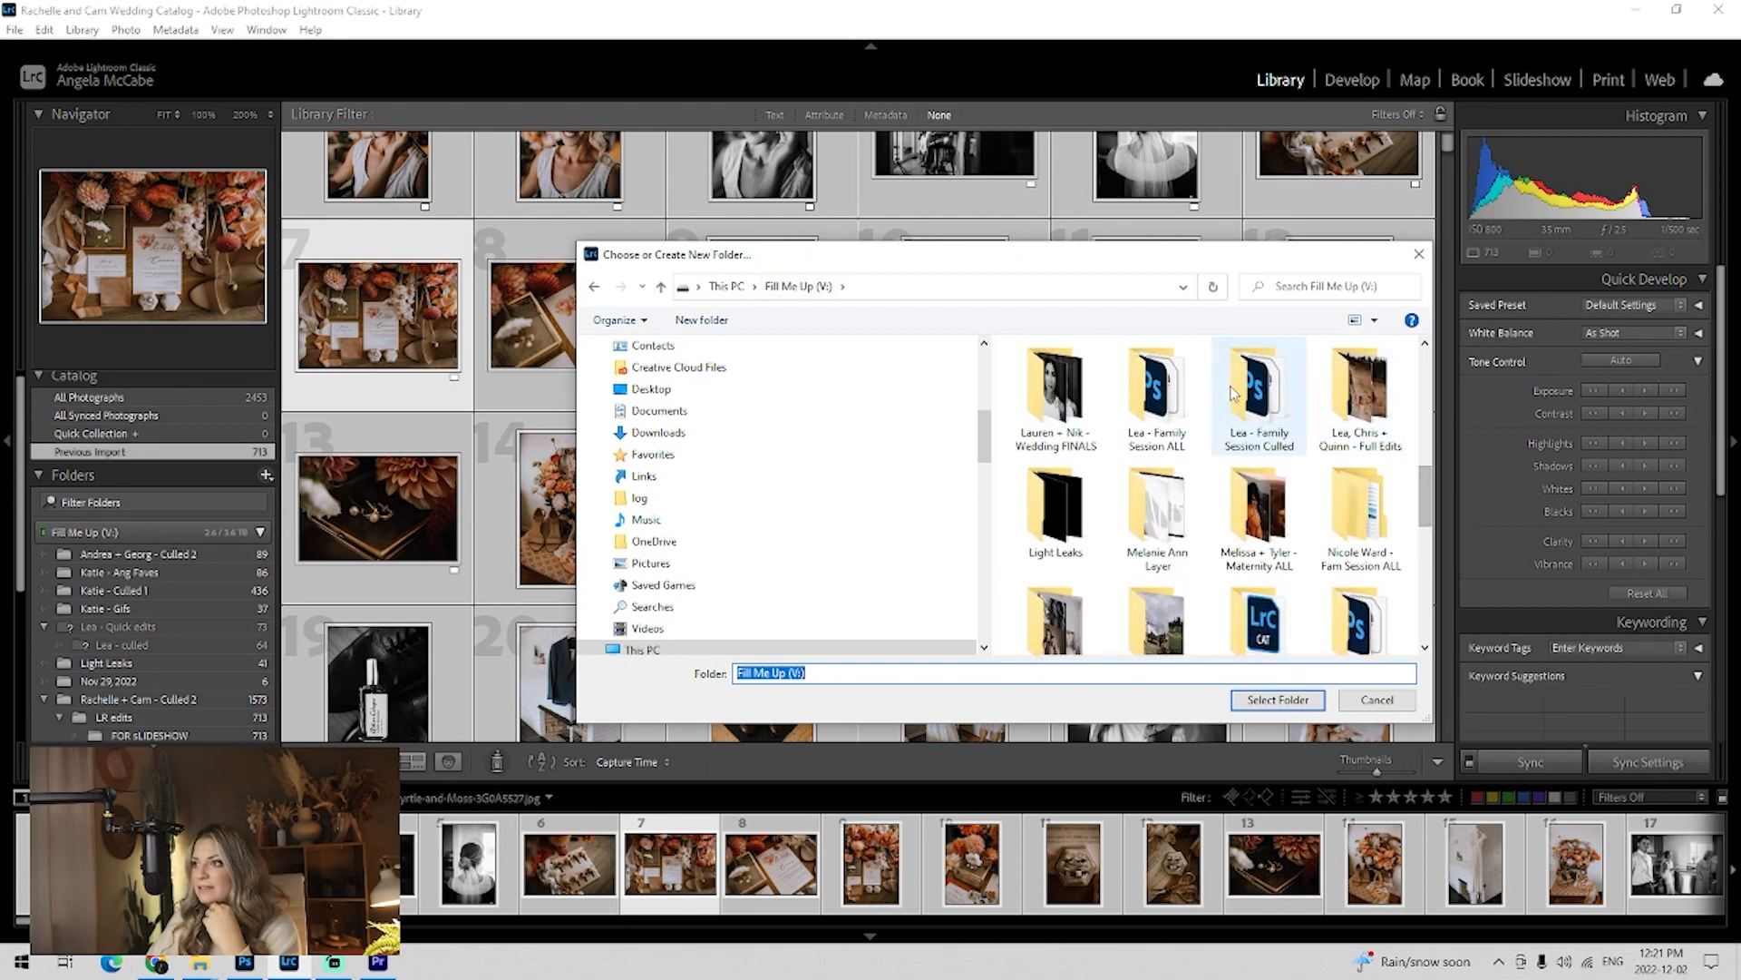
left_click(1258, 399)
left_click(1278, 699)
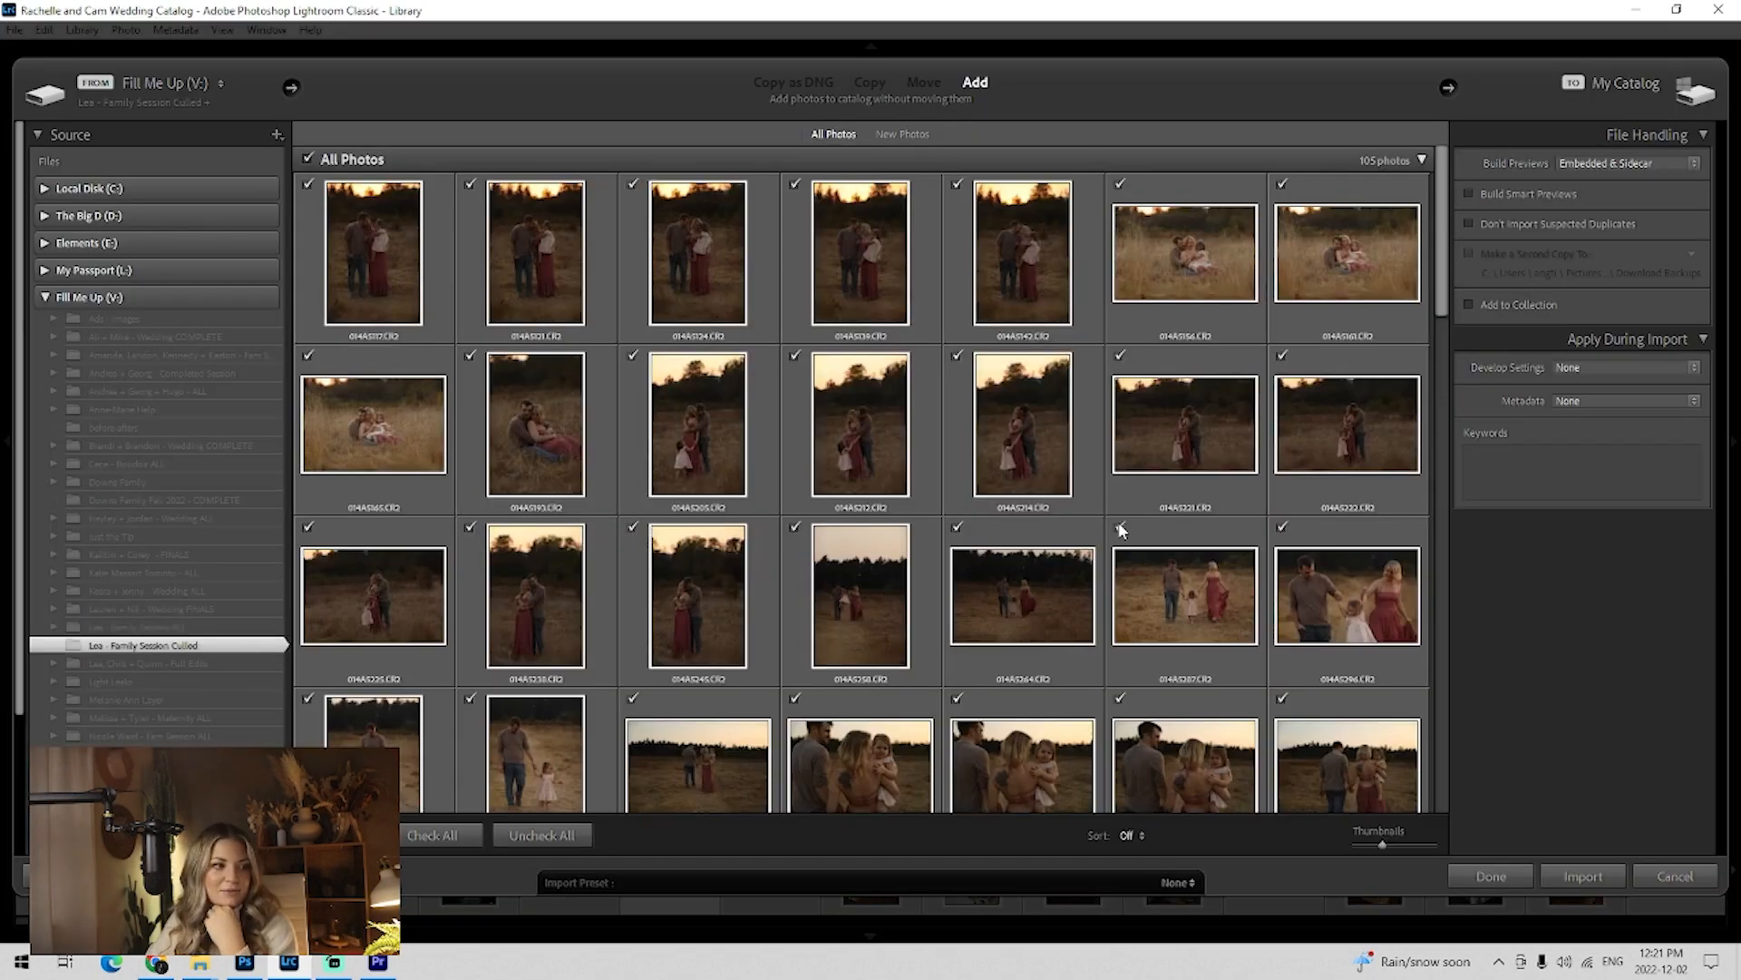
Import all photos of the chosen folder into the catalog with Add, turning on Build Smart Previews.
scroll(1450, 215, "down", 2)
scroll(1449, 215, "up", 2)
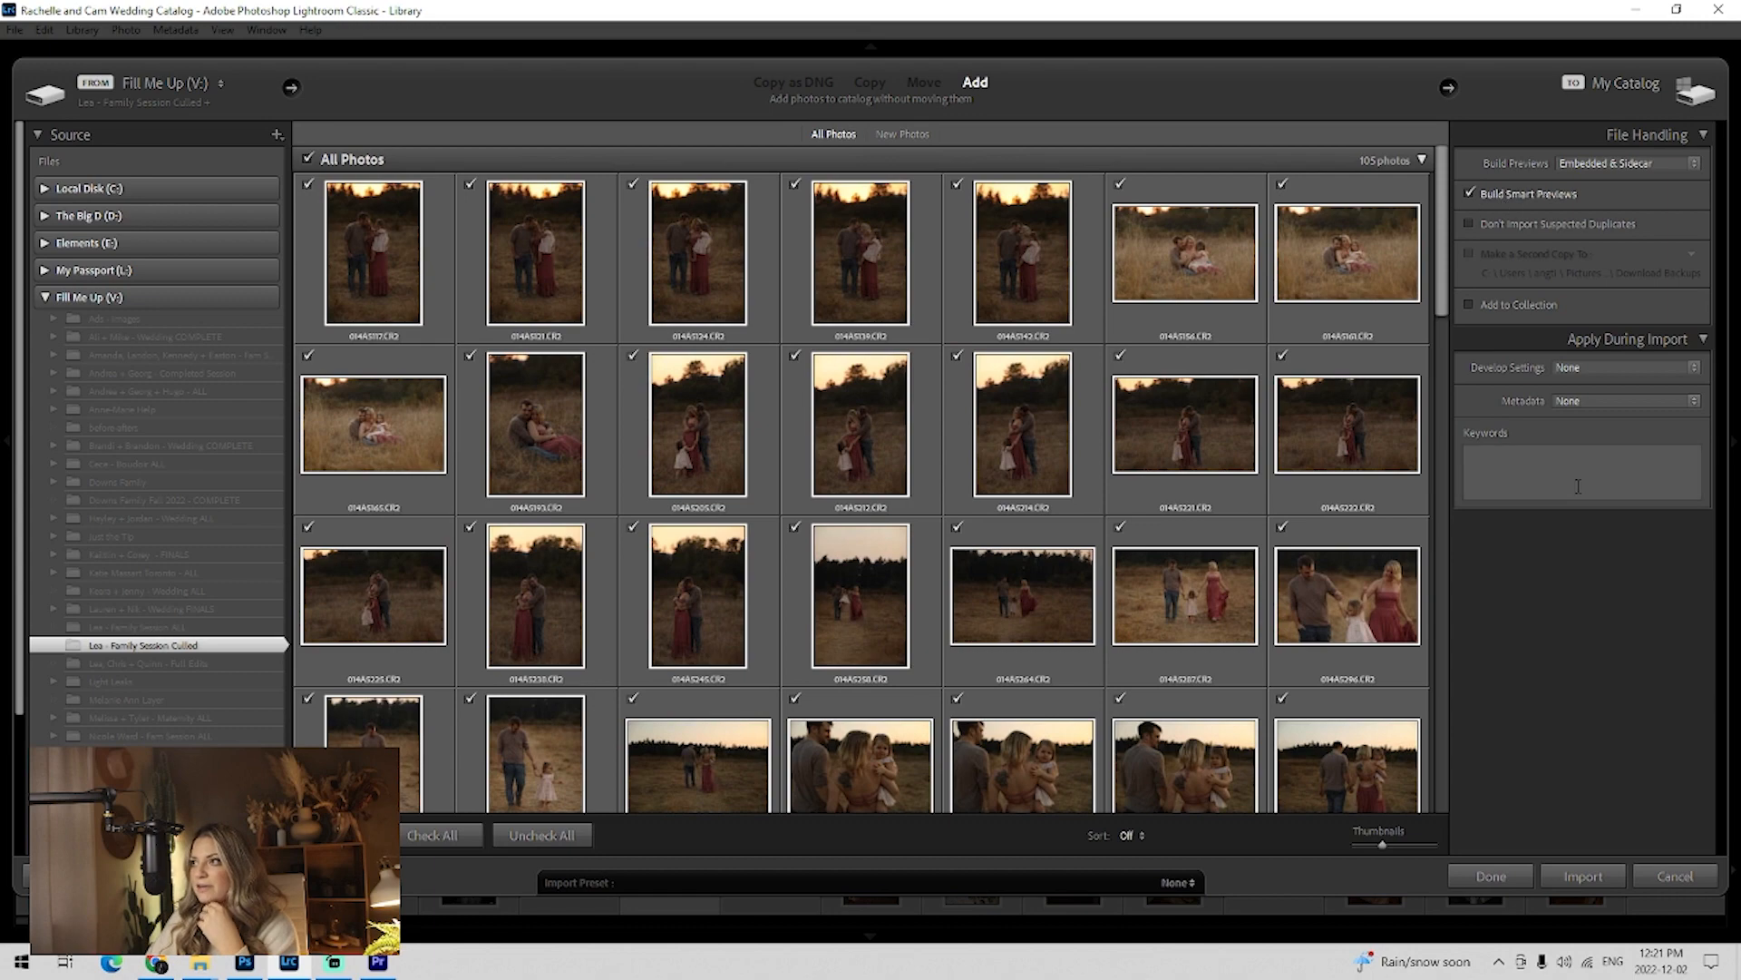
left_click(1580, 877)
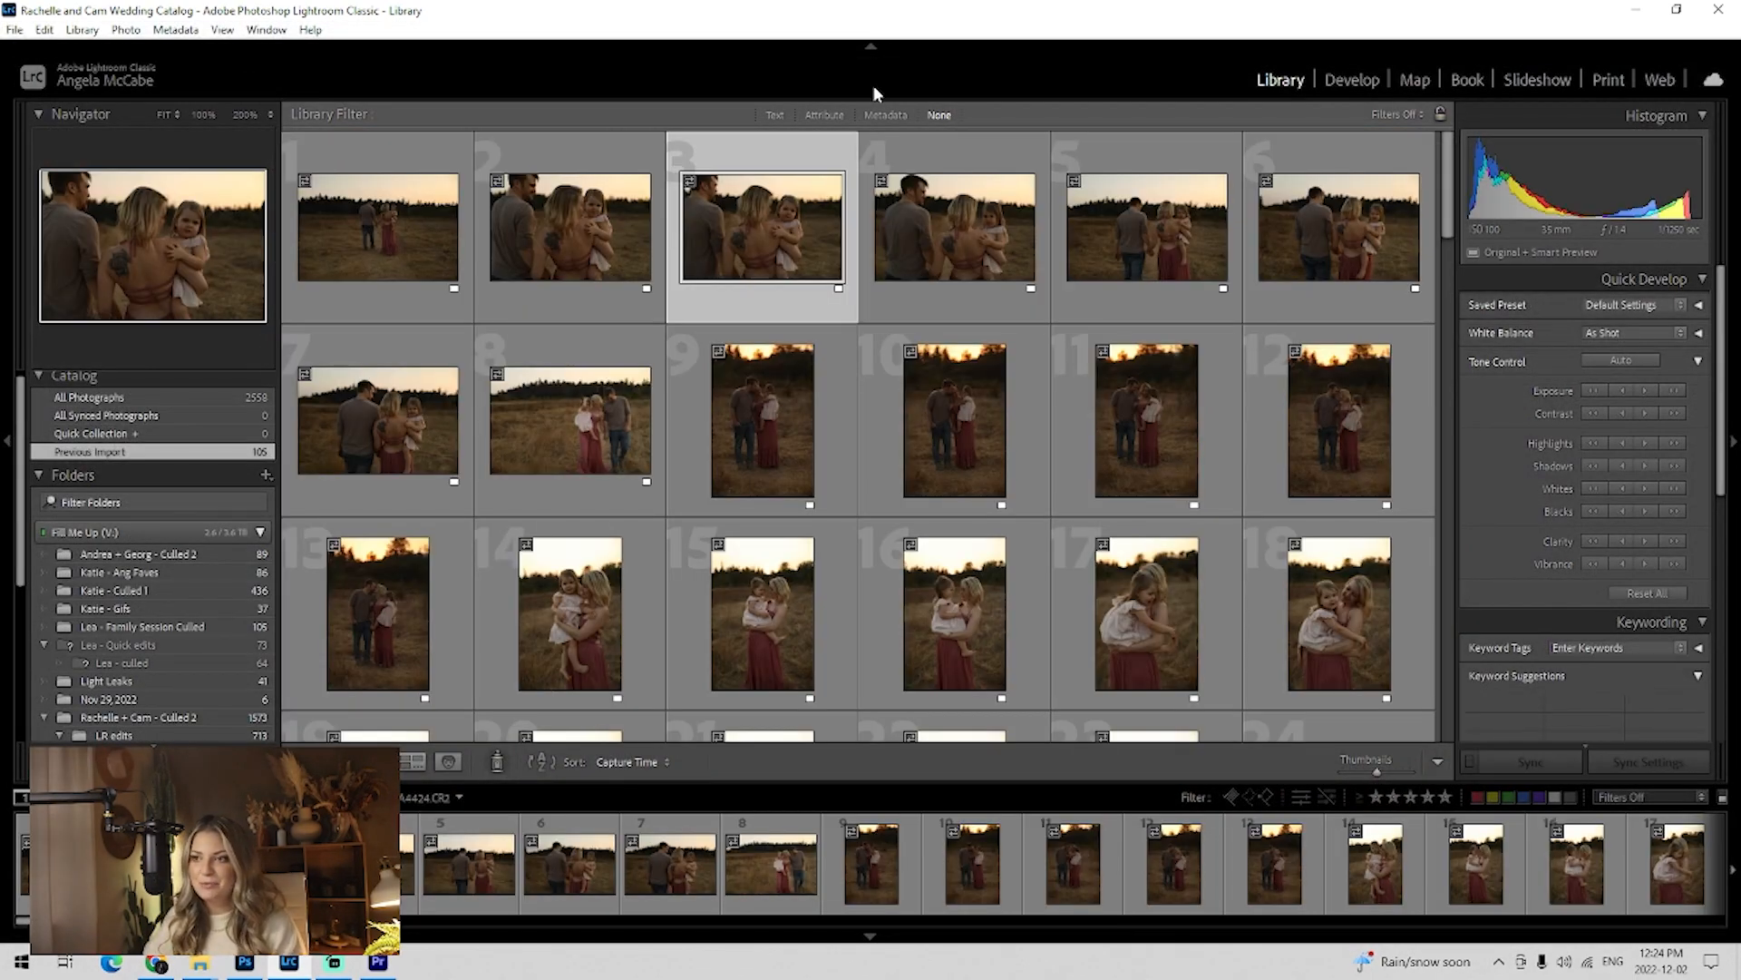
Export the imported photos as a catalog with smart previews into the Family Session Culled folder, named with the client's first name plus "Family Session".
left_click(17, 30)
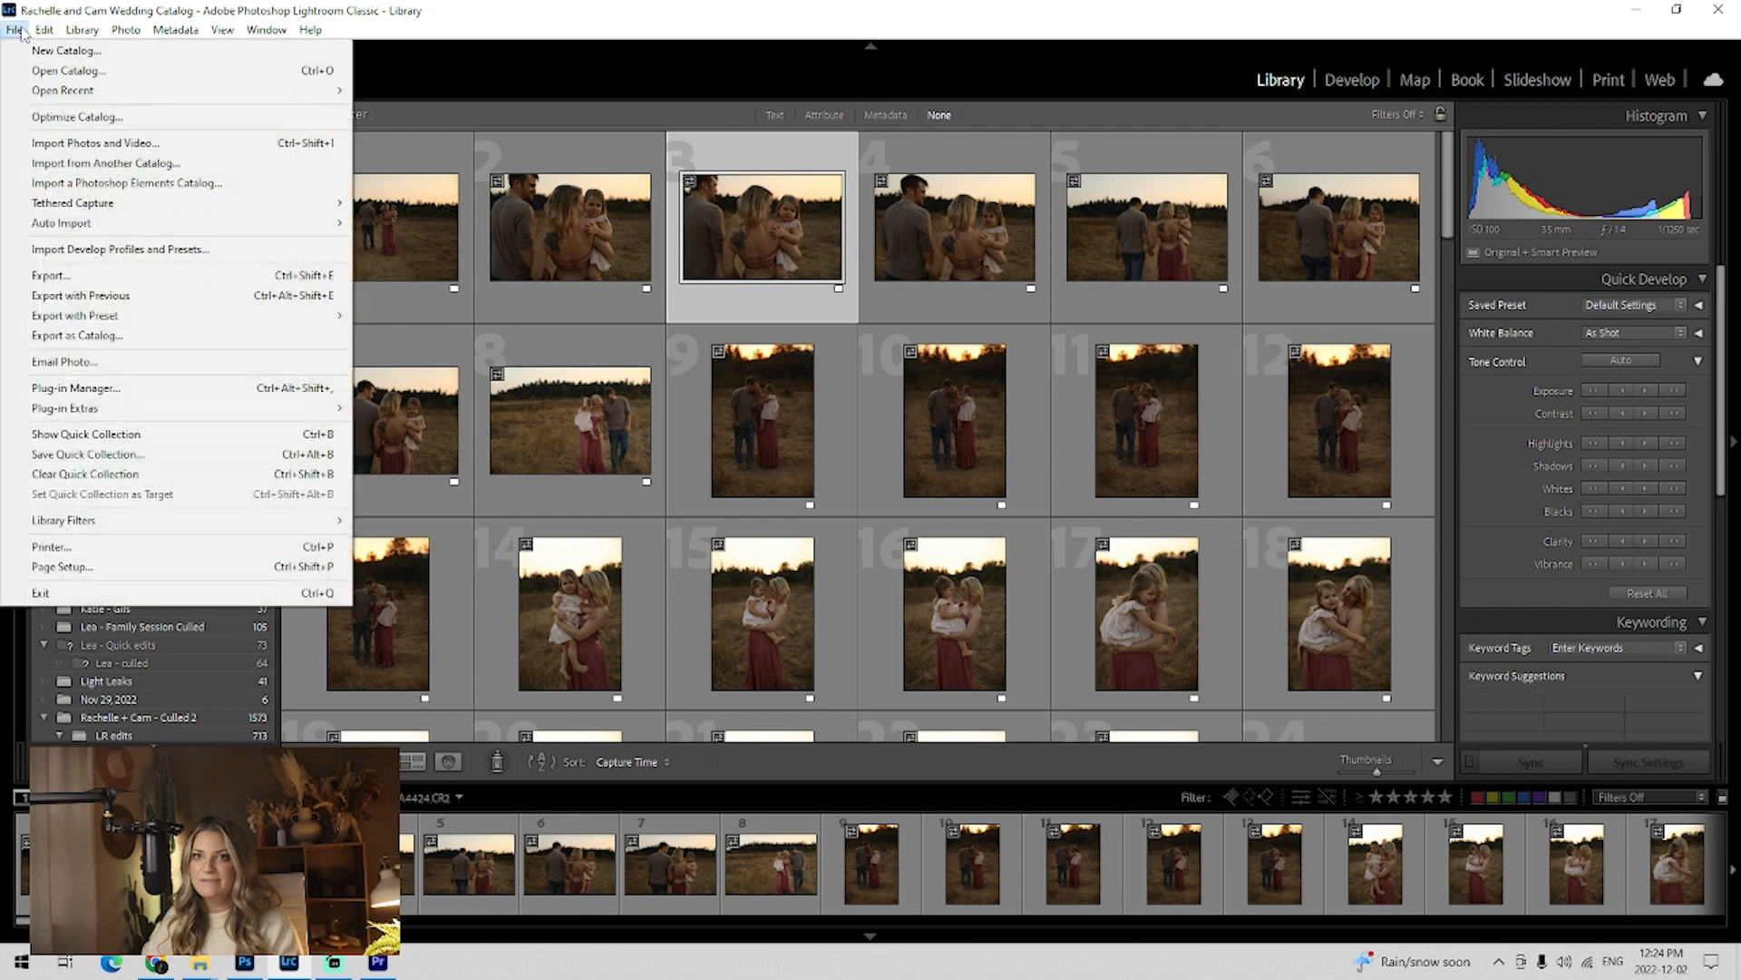
left_click(136, 336)
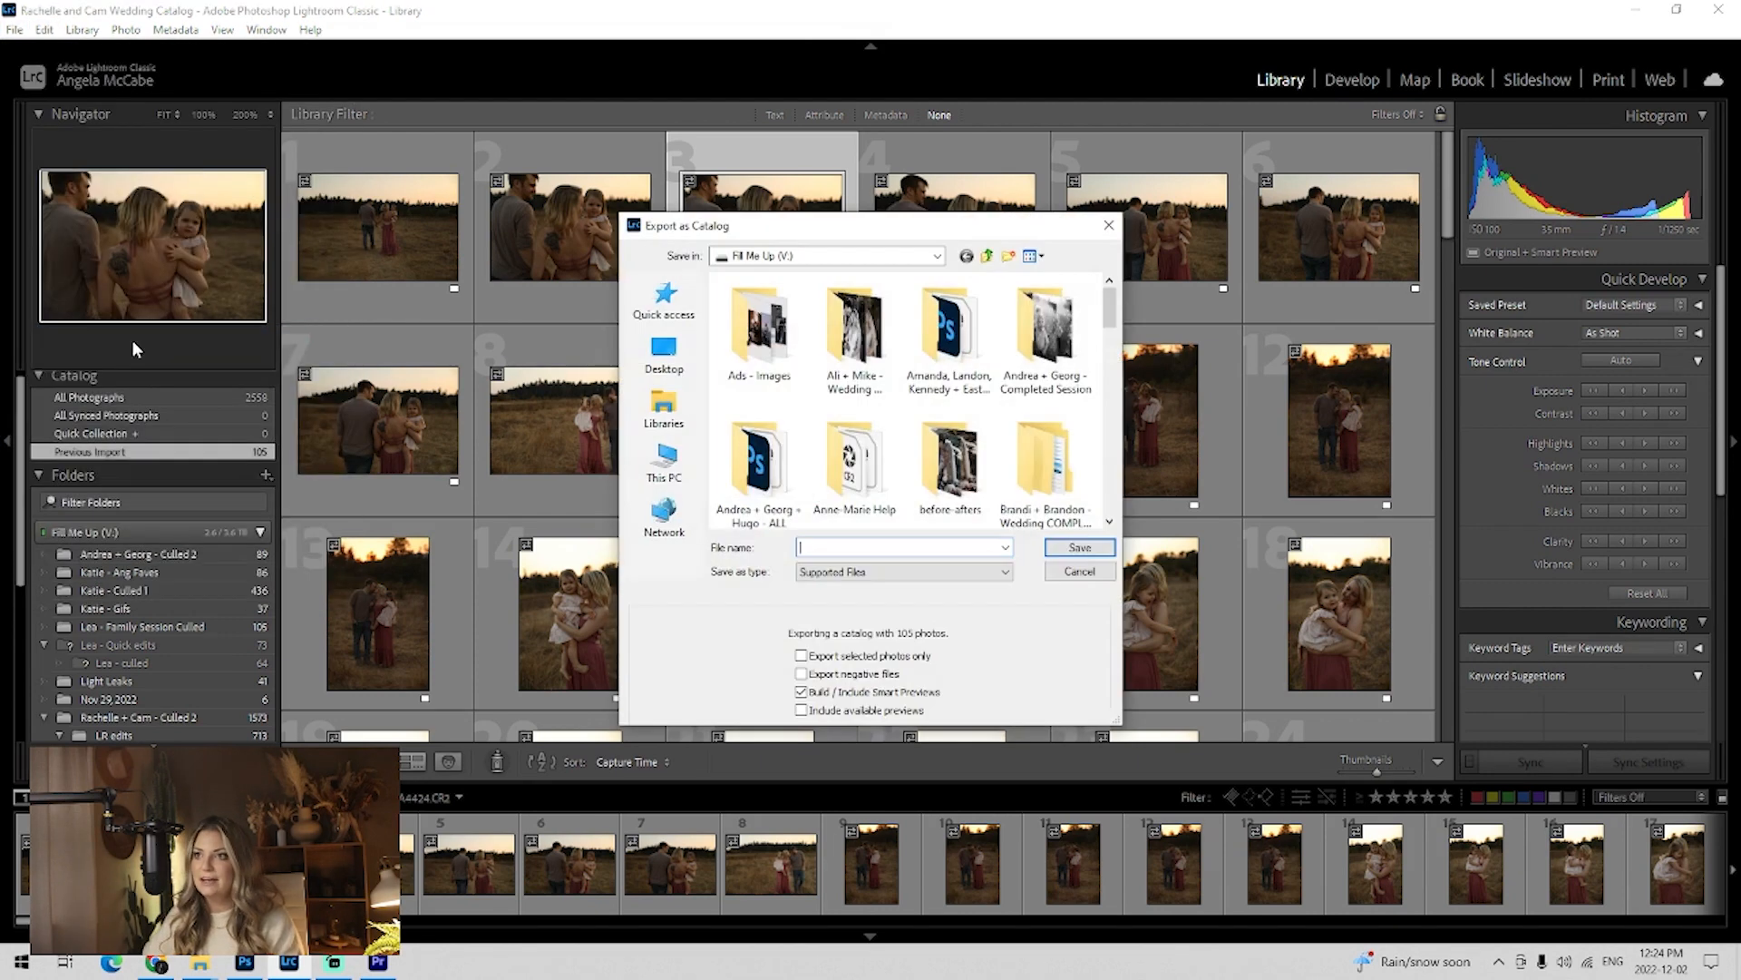
left_click_drag(1109, 312, 1110, 396)
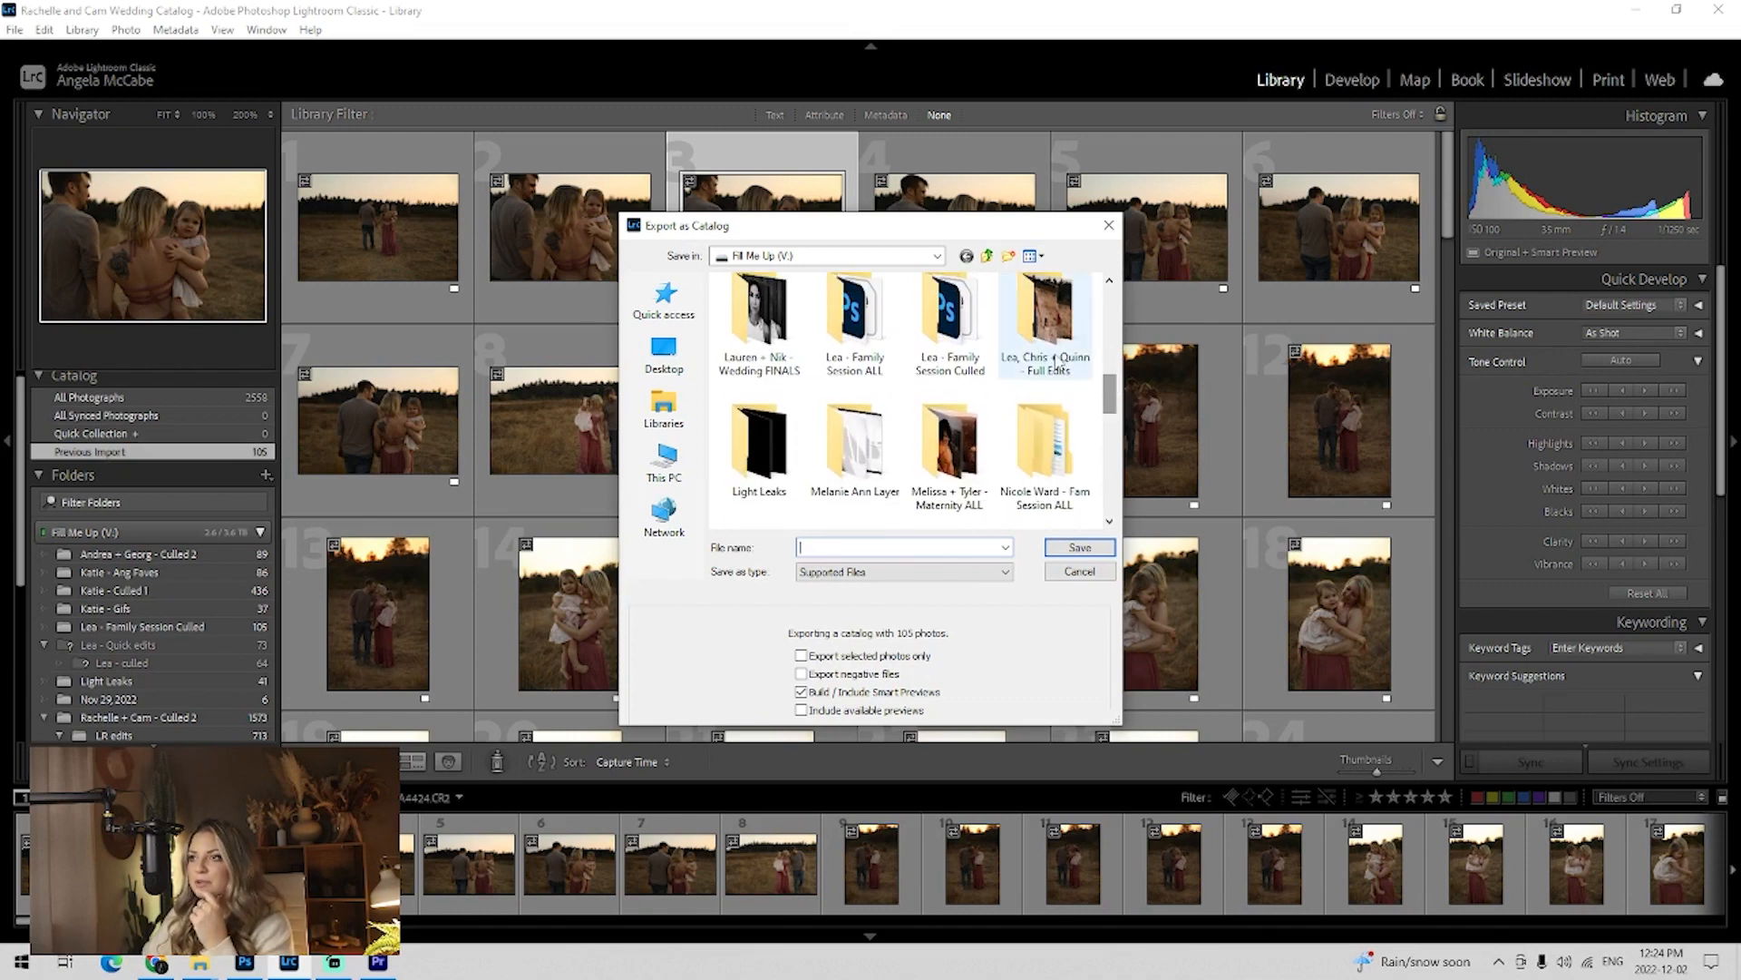
double_click(955, 312)
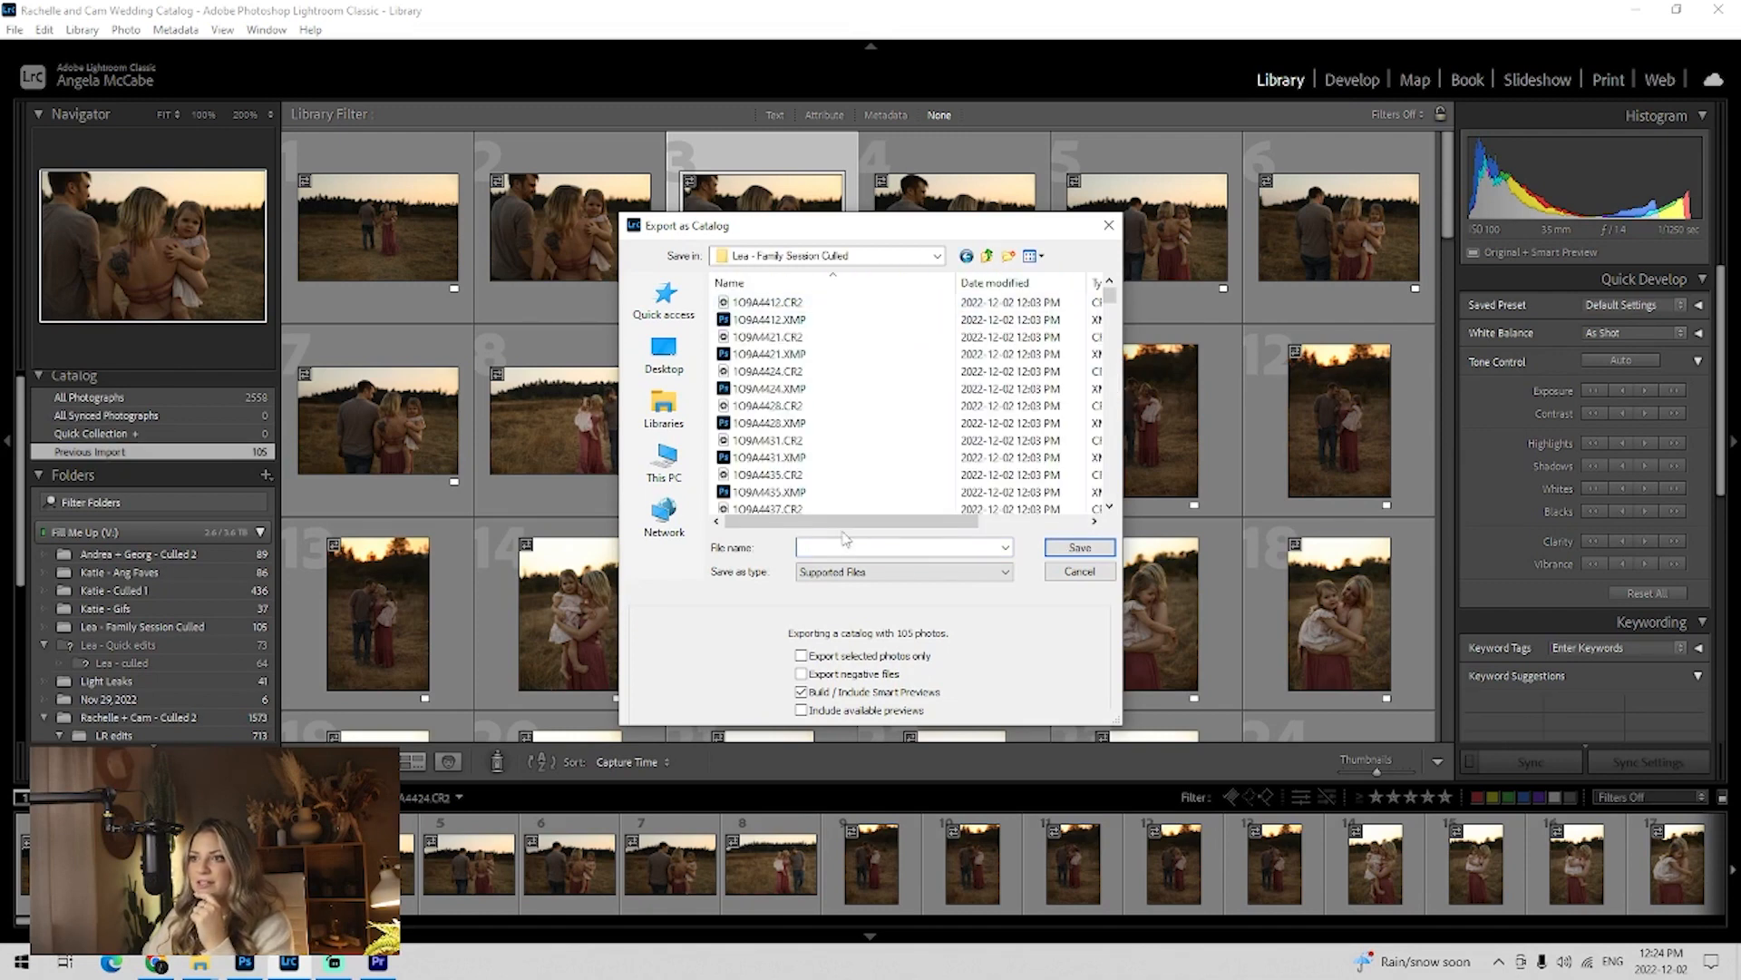
left_click(888, 540)
type("Lea Family Session")
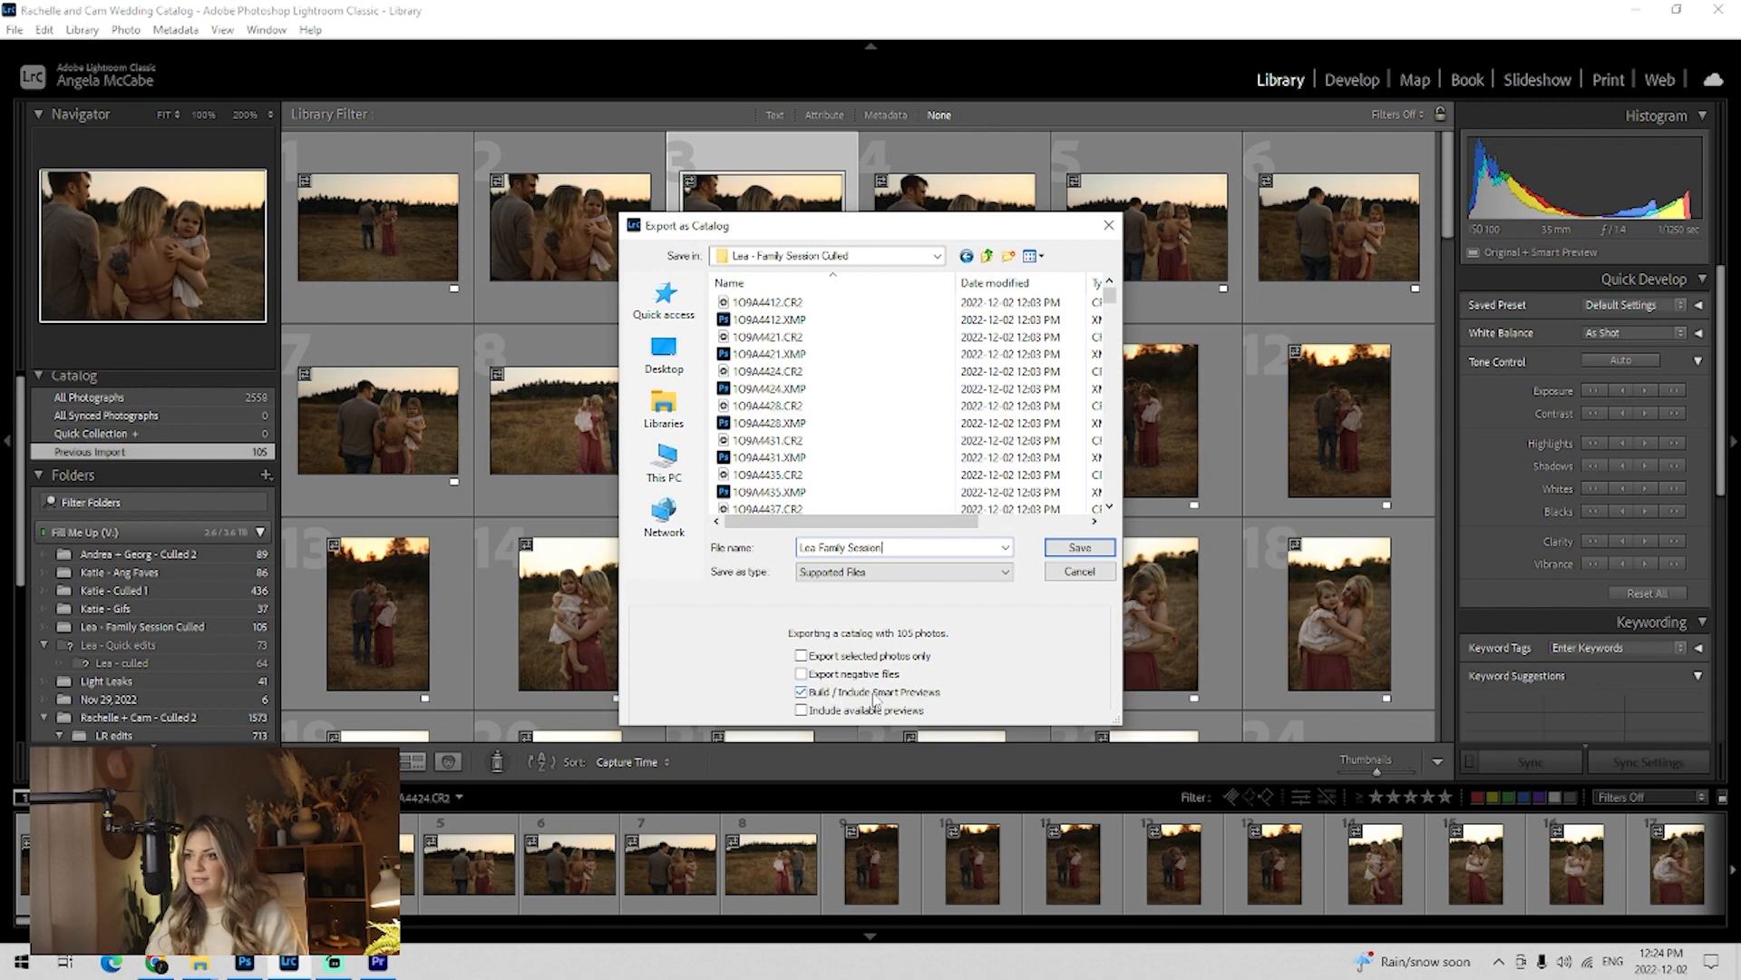
left_click(1079, 547)
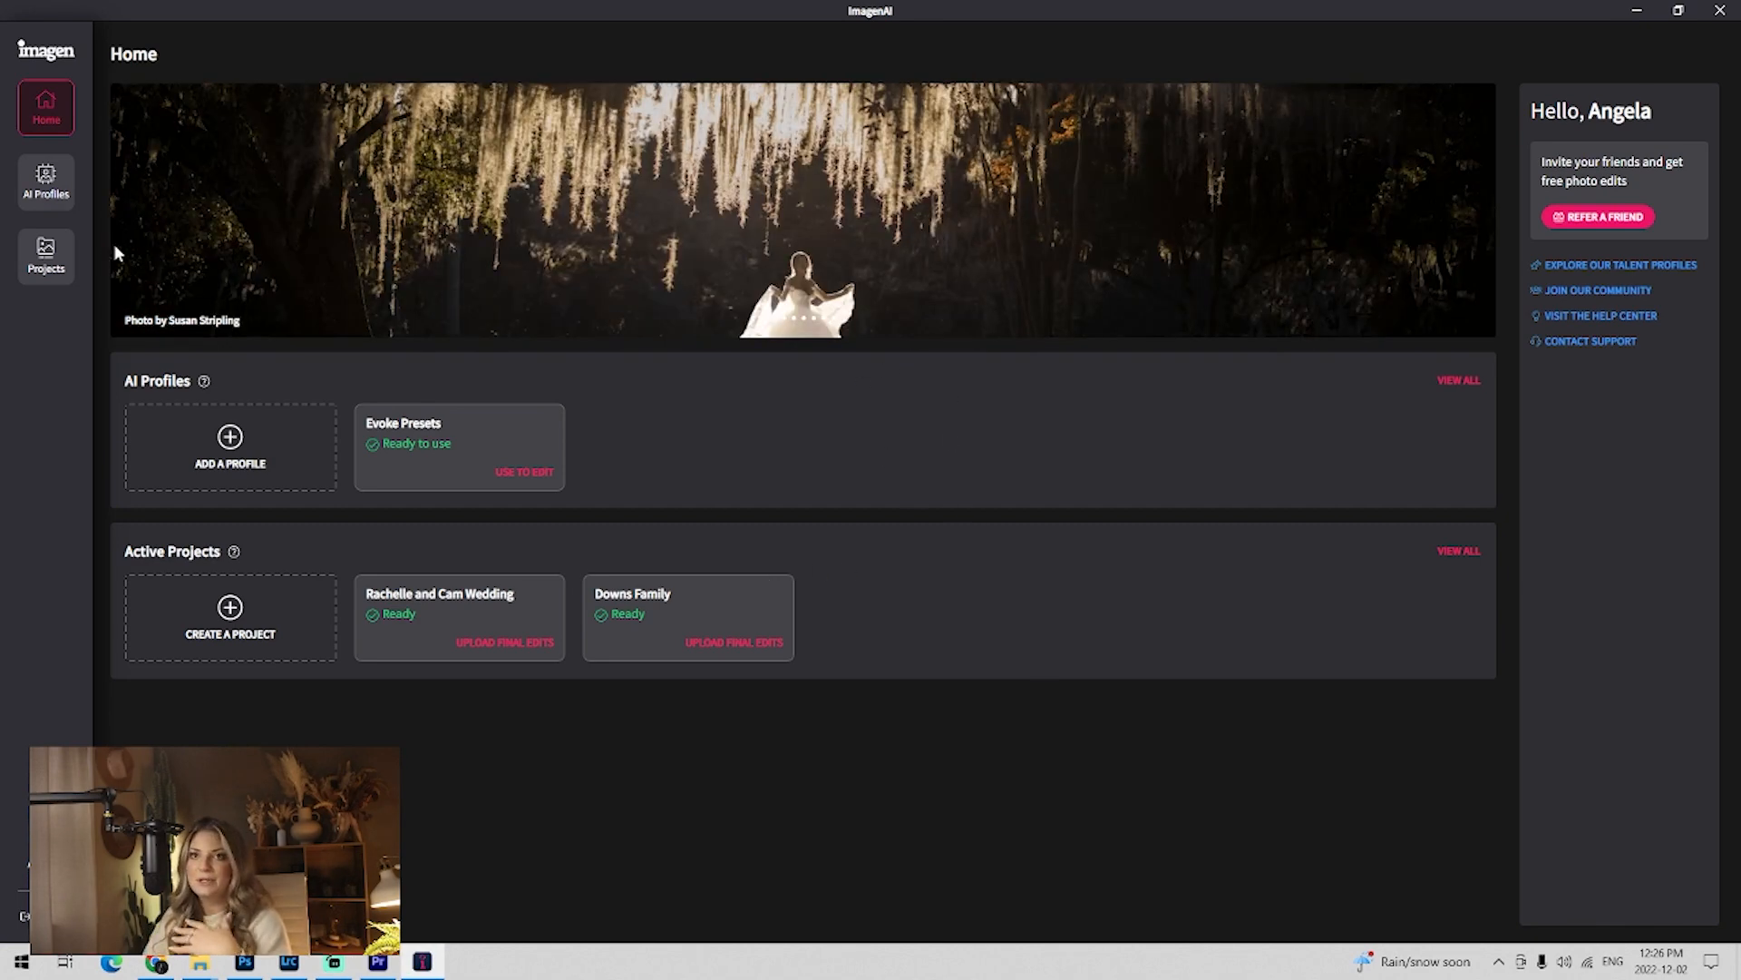
In ImagenAI, create a new project and load the exported Family Session .lrcat catalog from the Family Session Culled folder on Fill Me Up (V:).
left_click(47, 256)
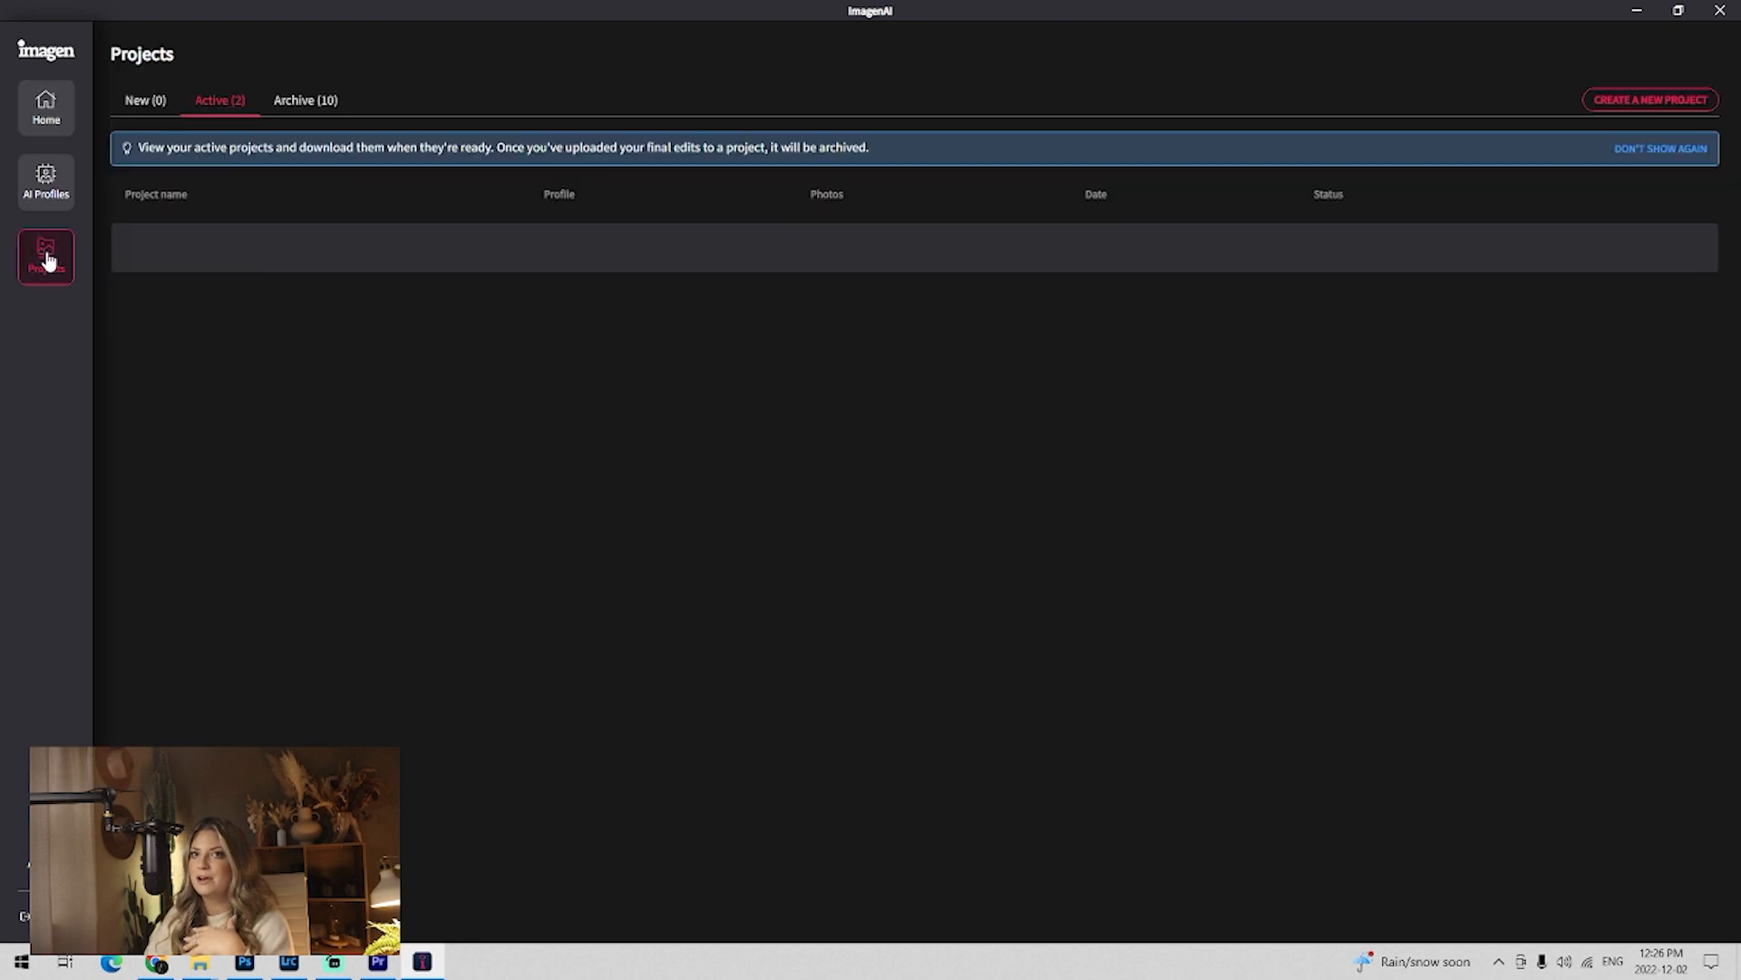
left_click(1660, 103)
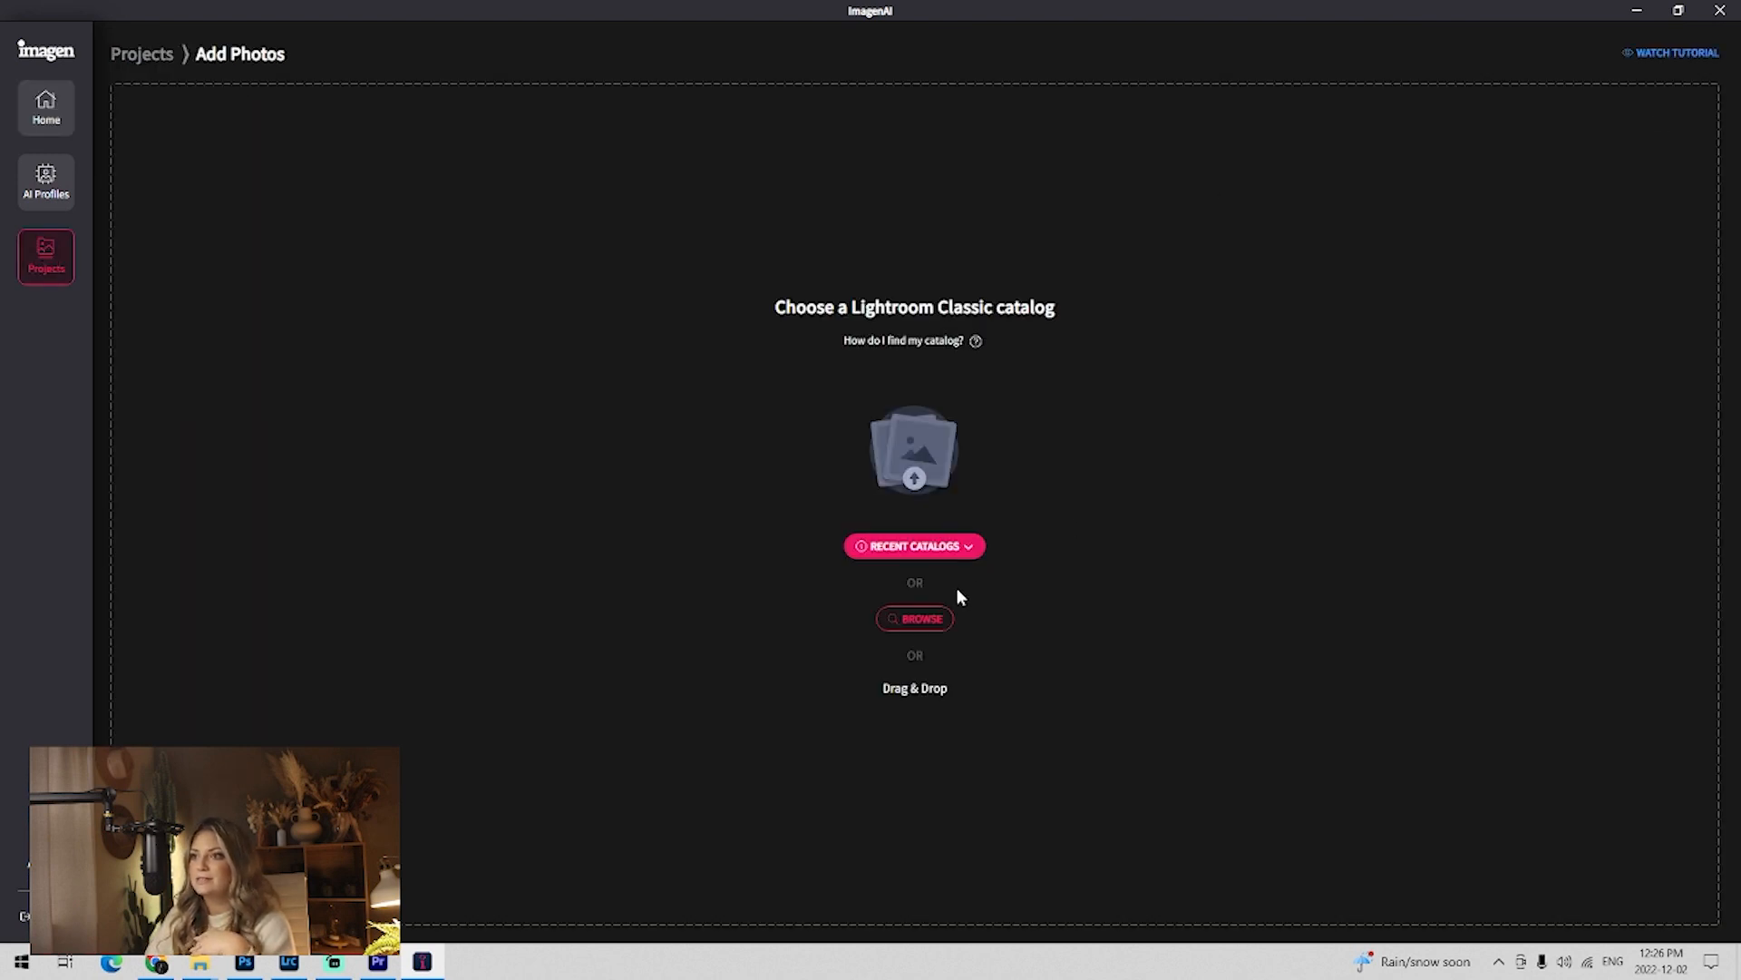
left_click(916, 619)
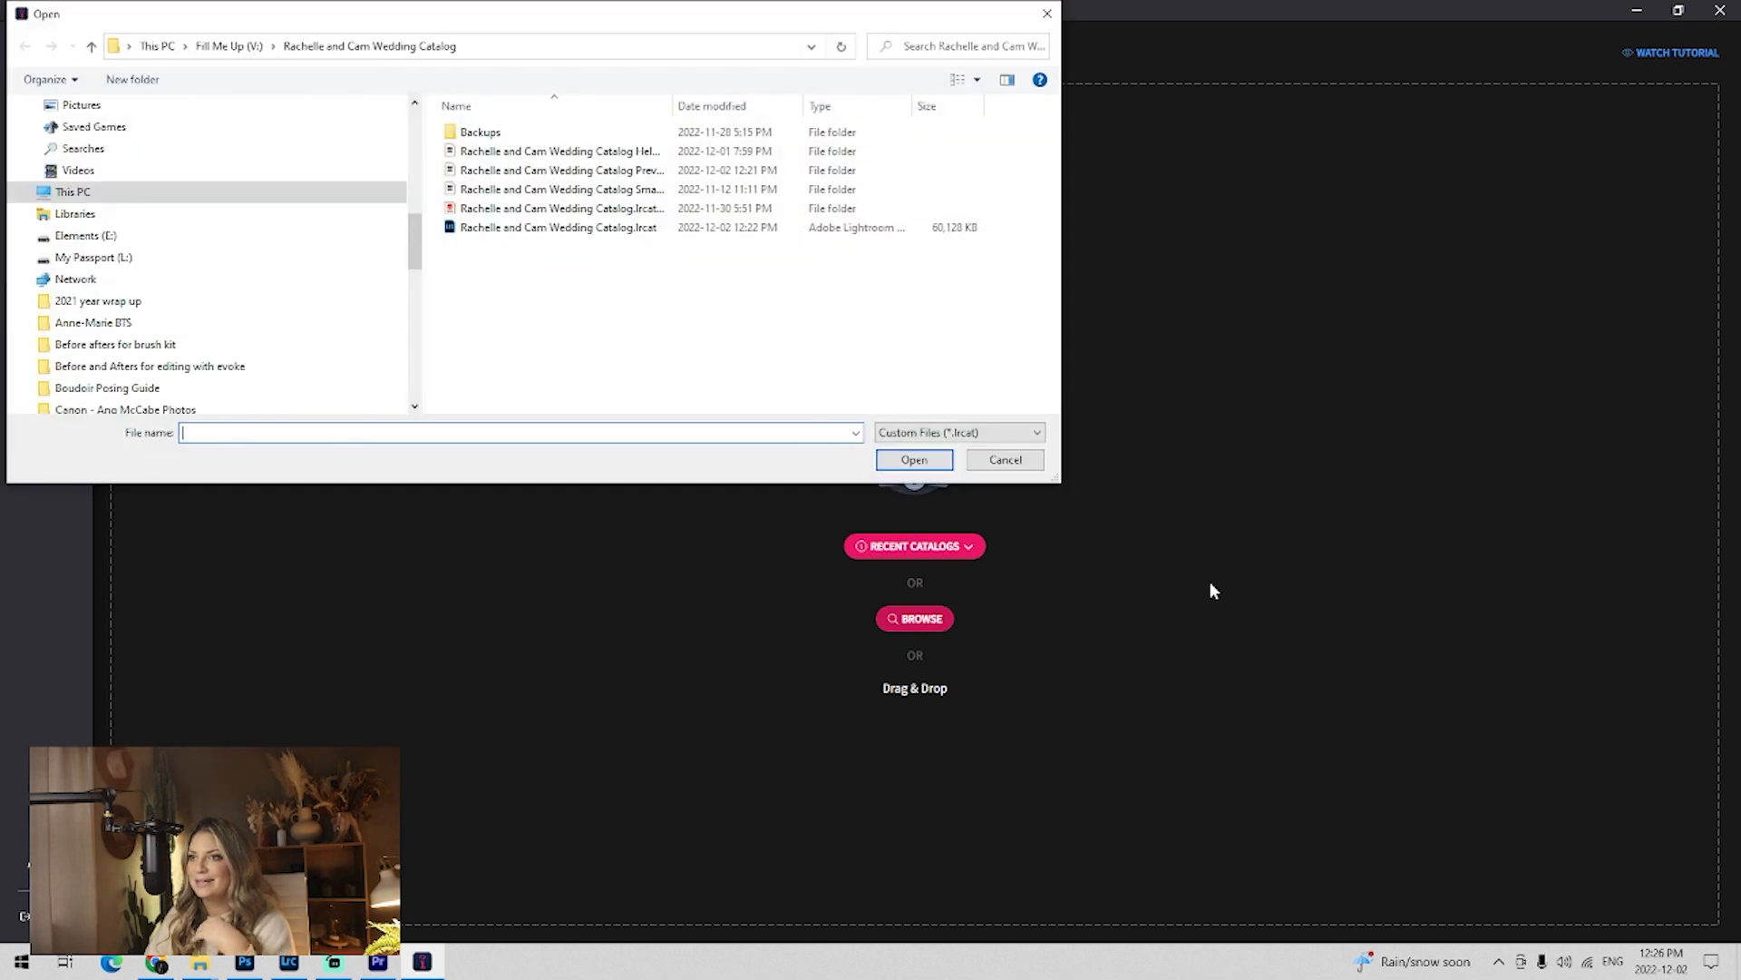
left_click(228, 48)
double_click(497, 353)
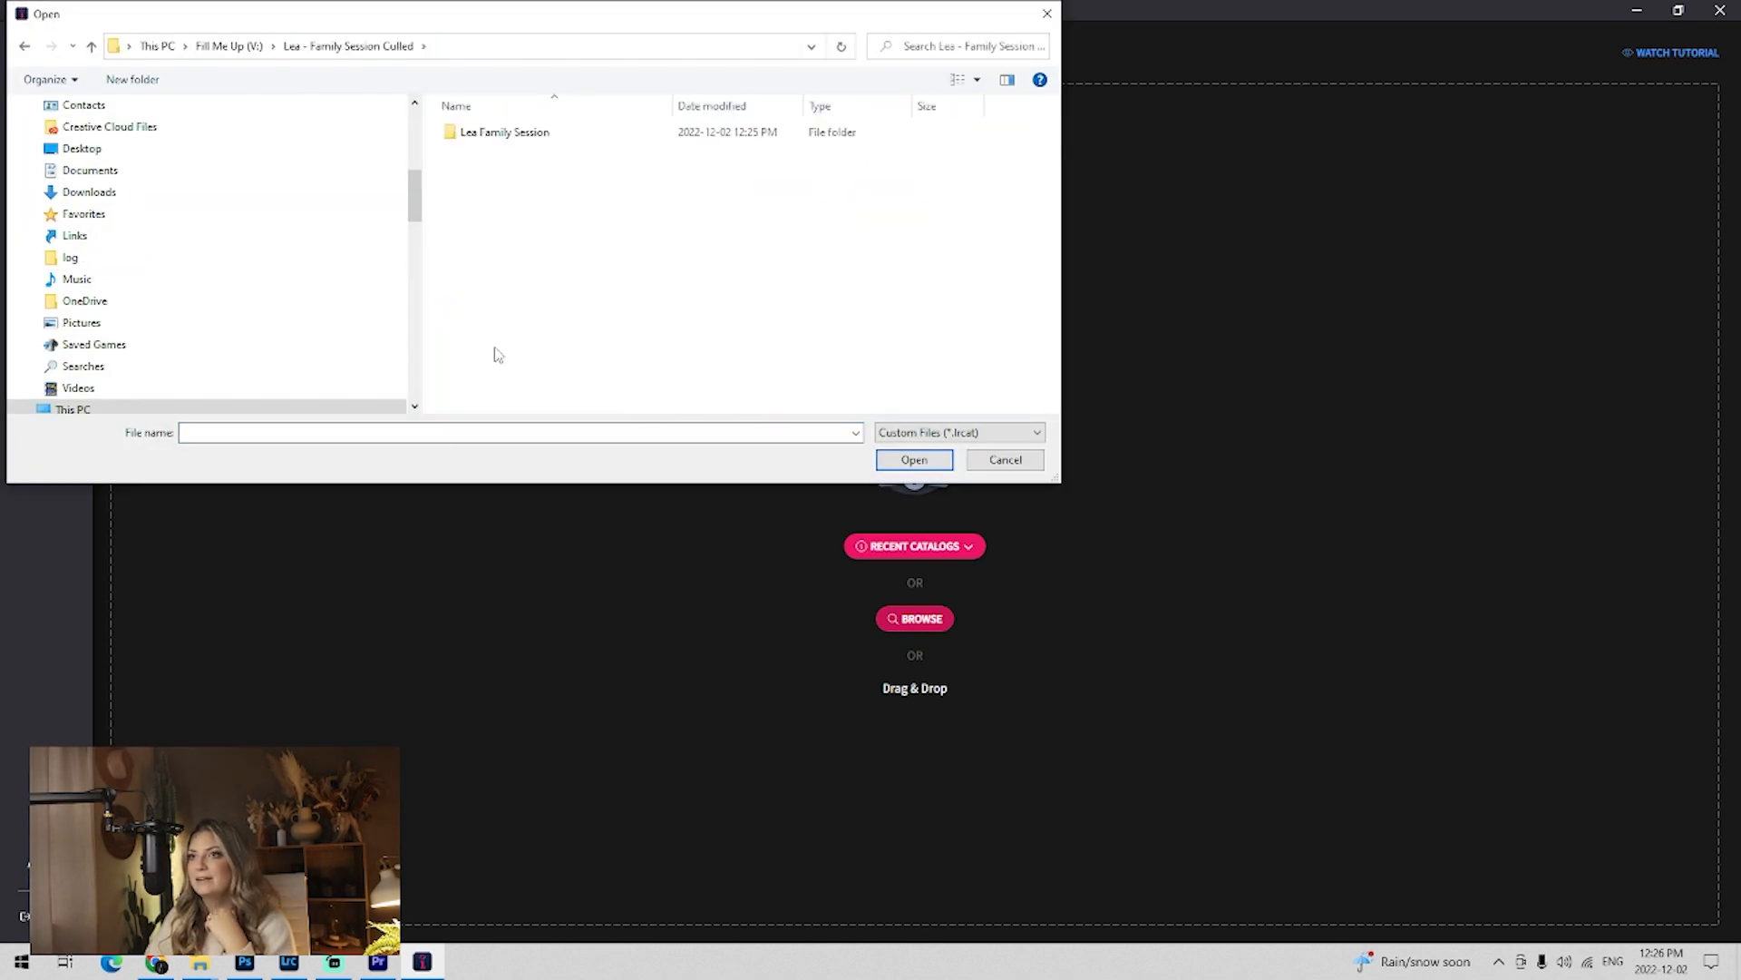
double_click(528, 134)
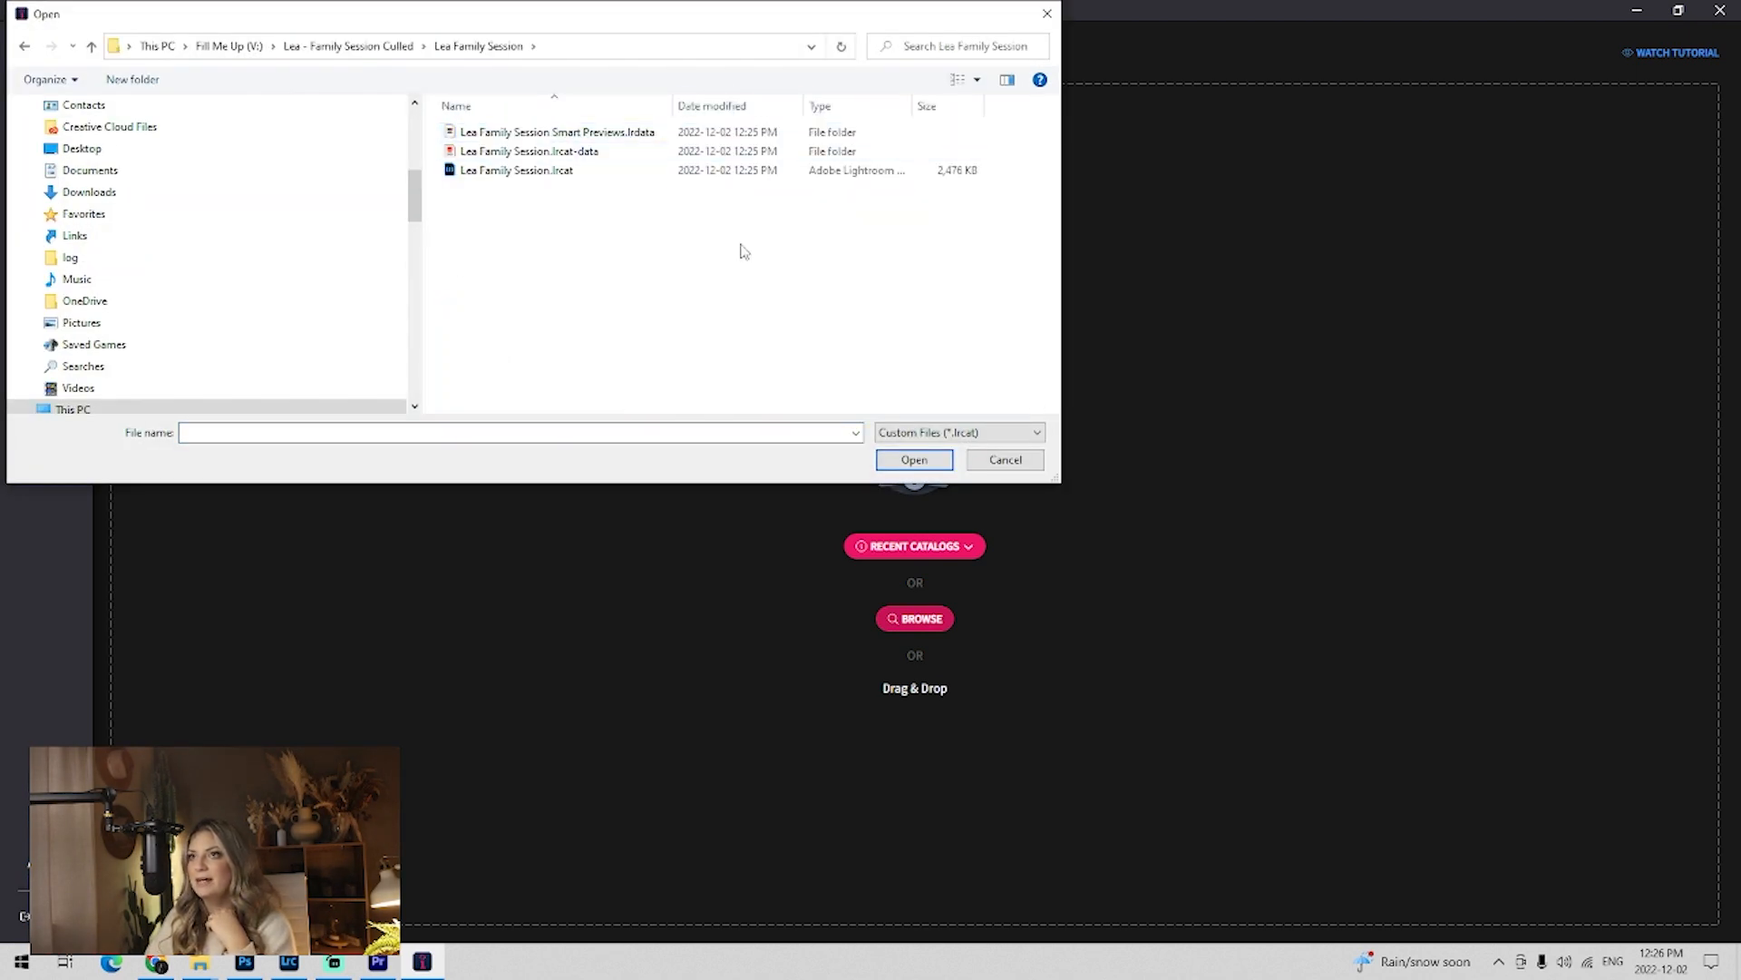
left_click(517, 171)
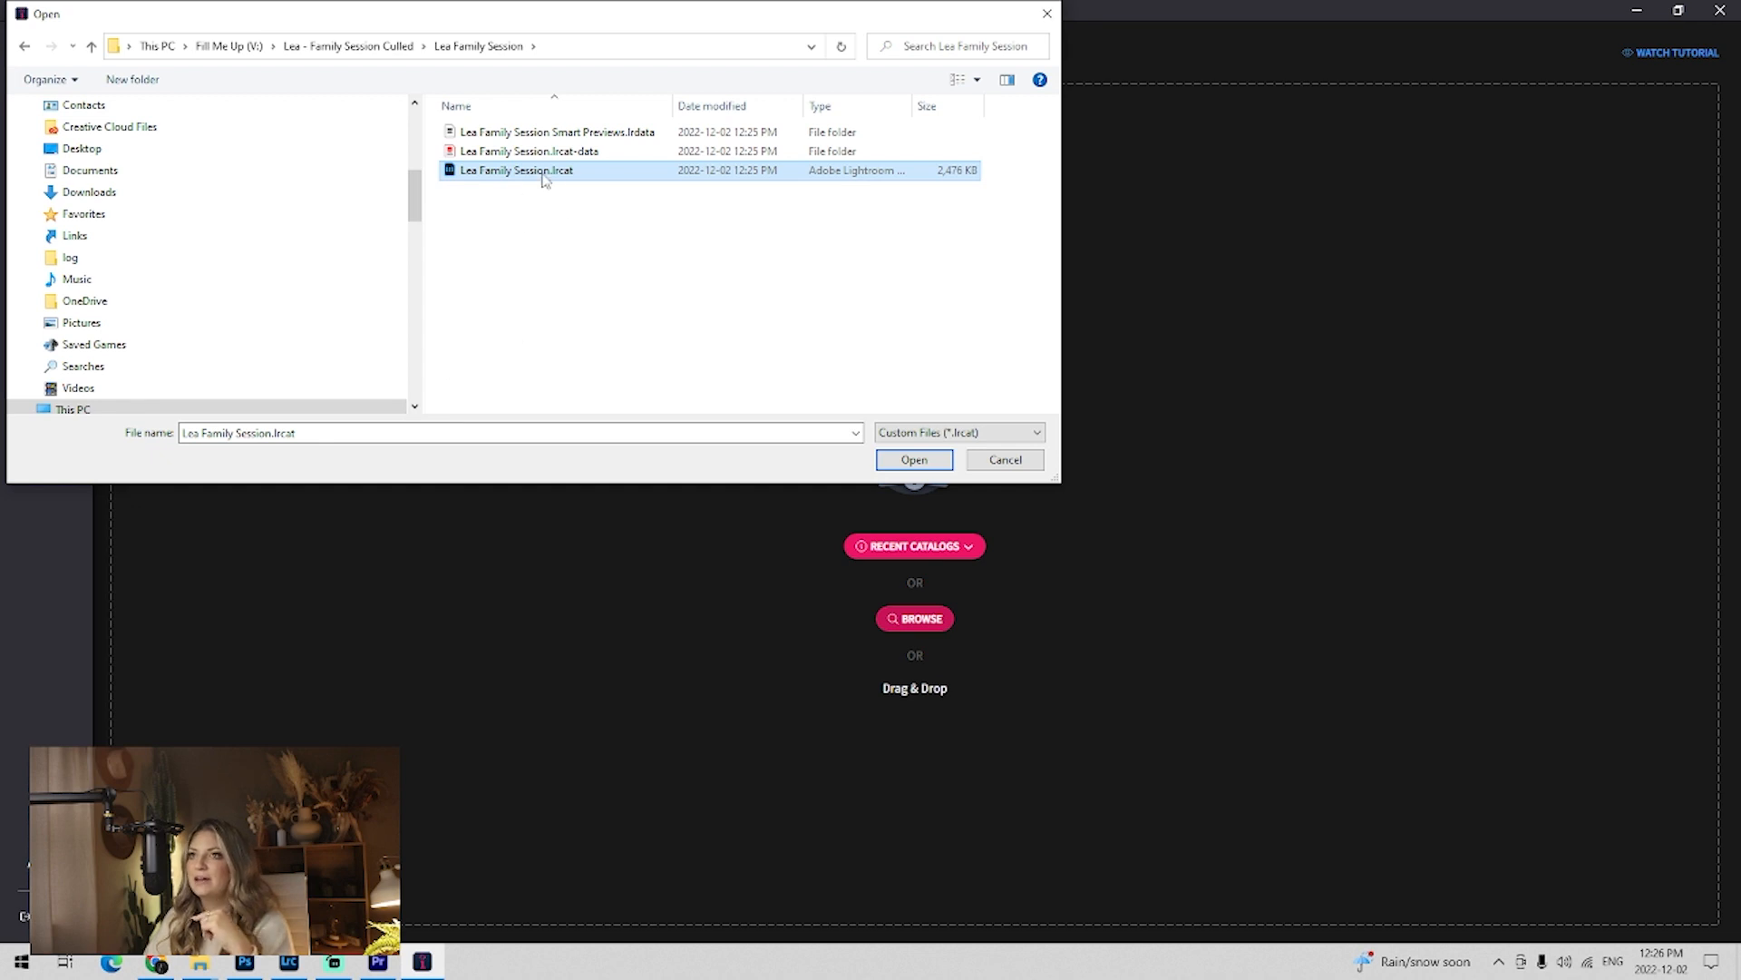
left_click(513, 173)
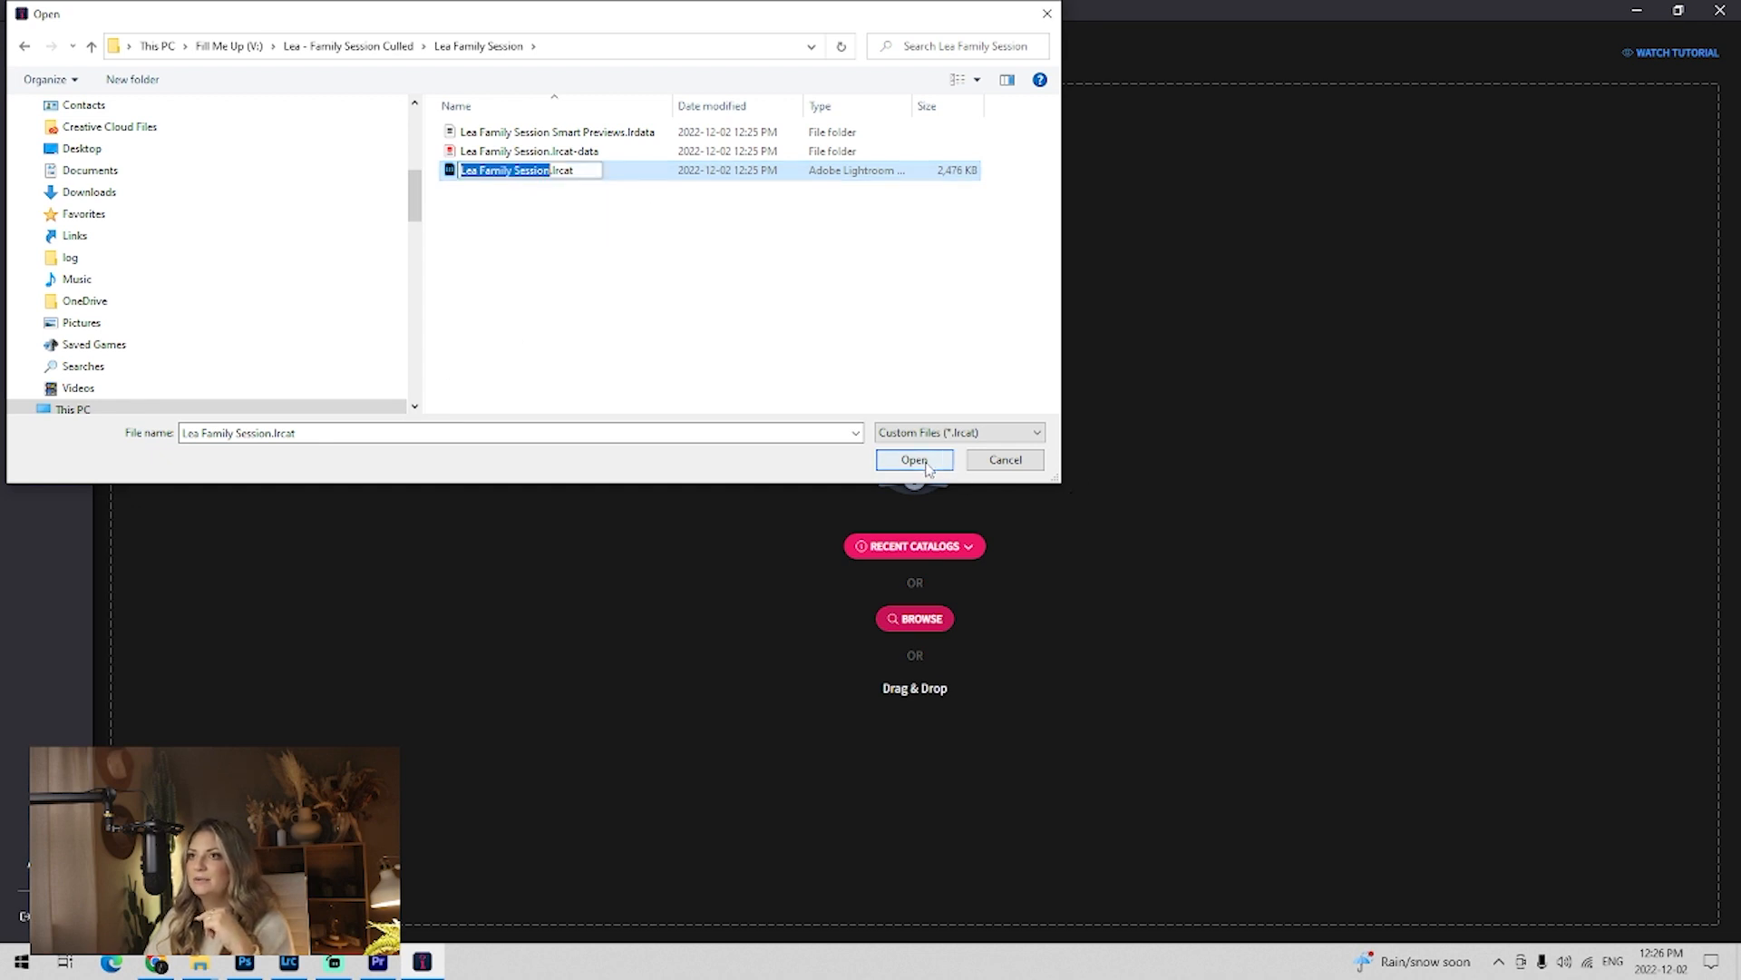
left_click(703, 319)
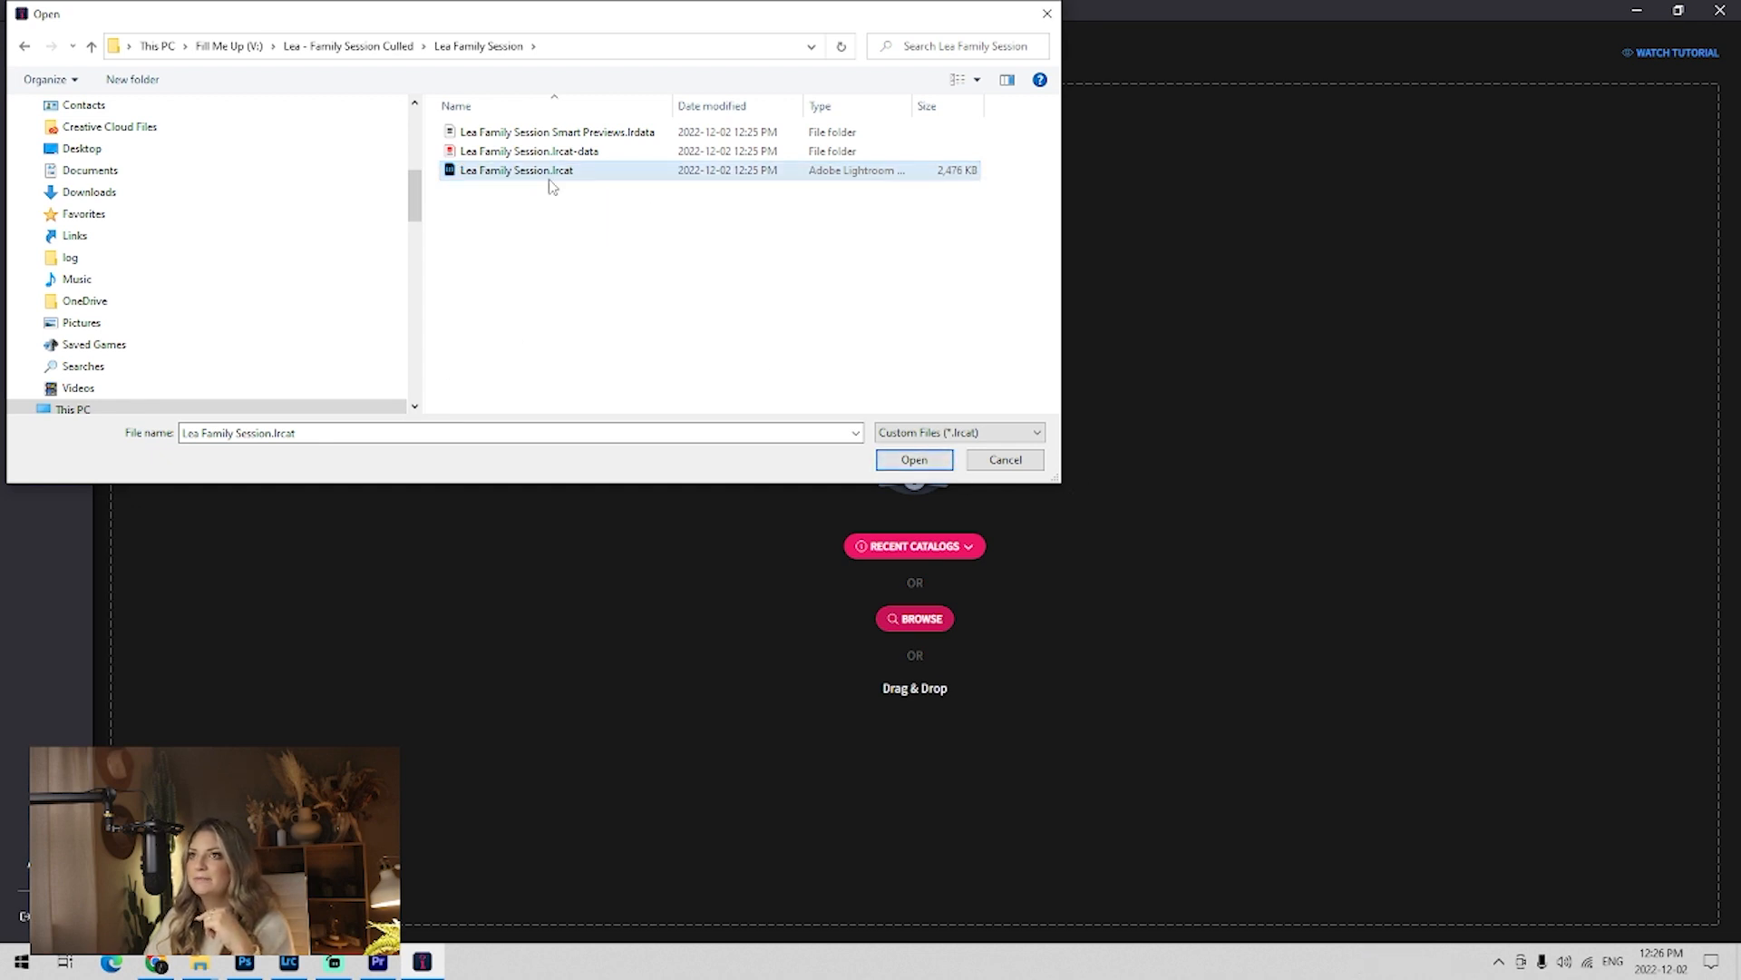
left_click(914, 460)
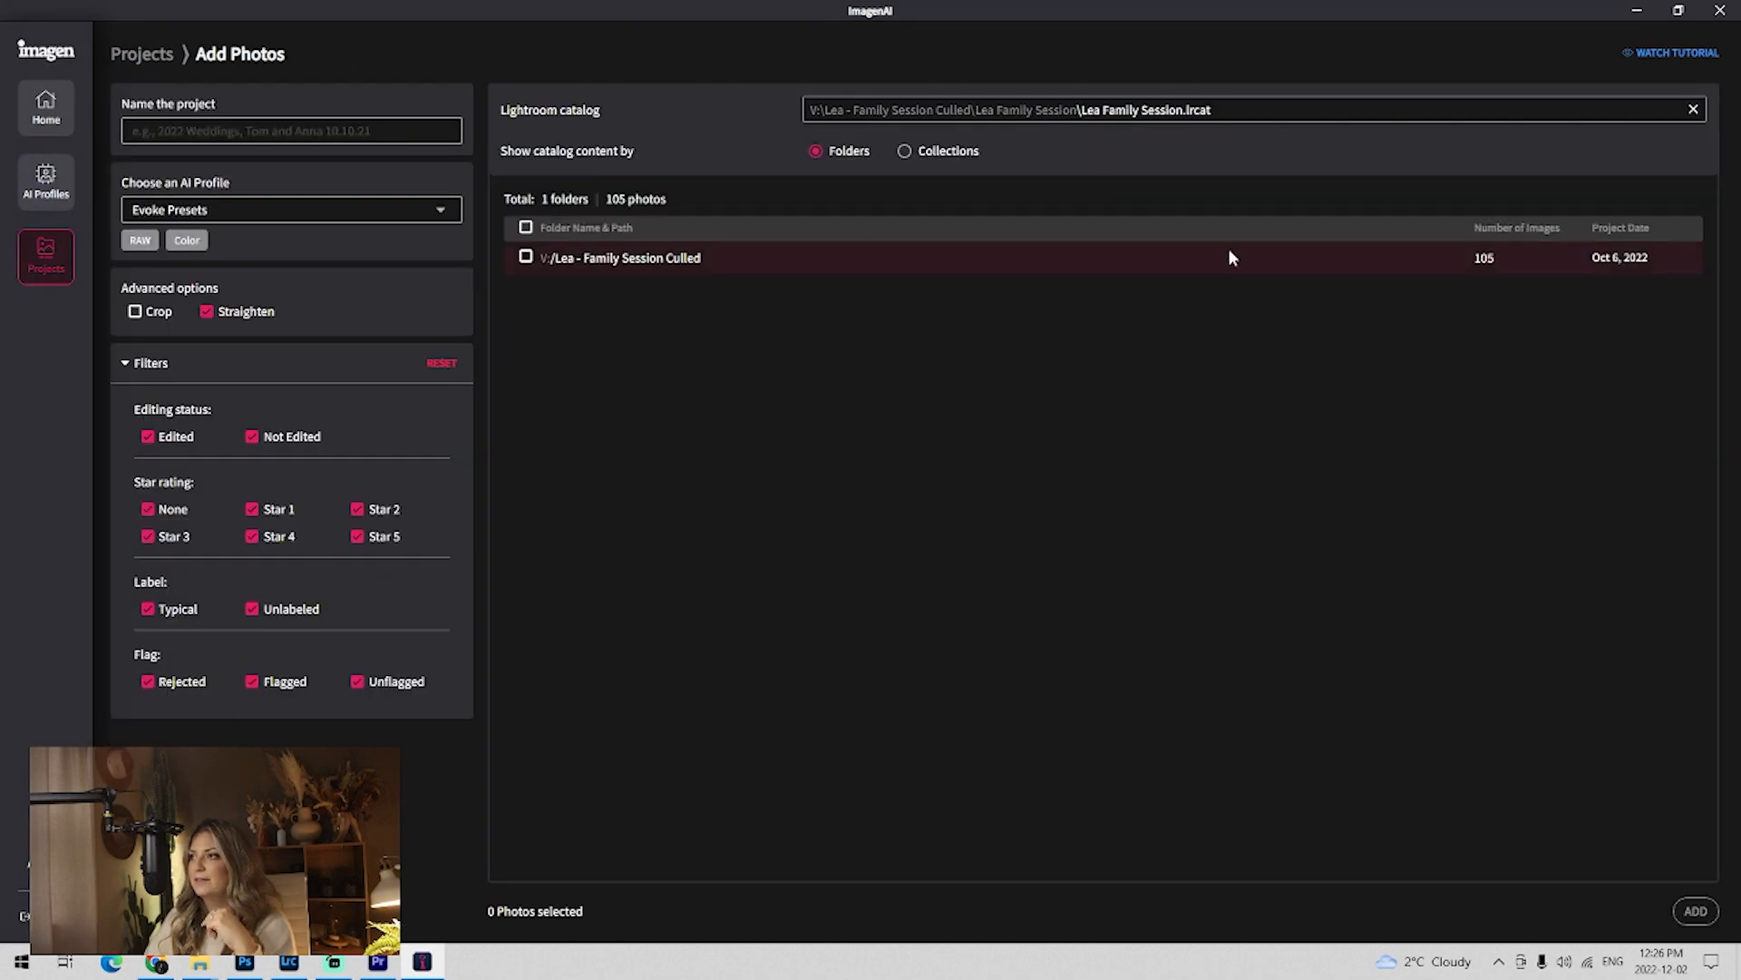
Add the Family Session Culled folder to a project named with the client's first name plus "Family Session", and upload the project.
left_click(525, 257)
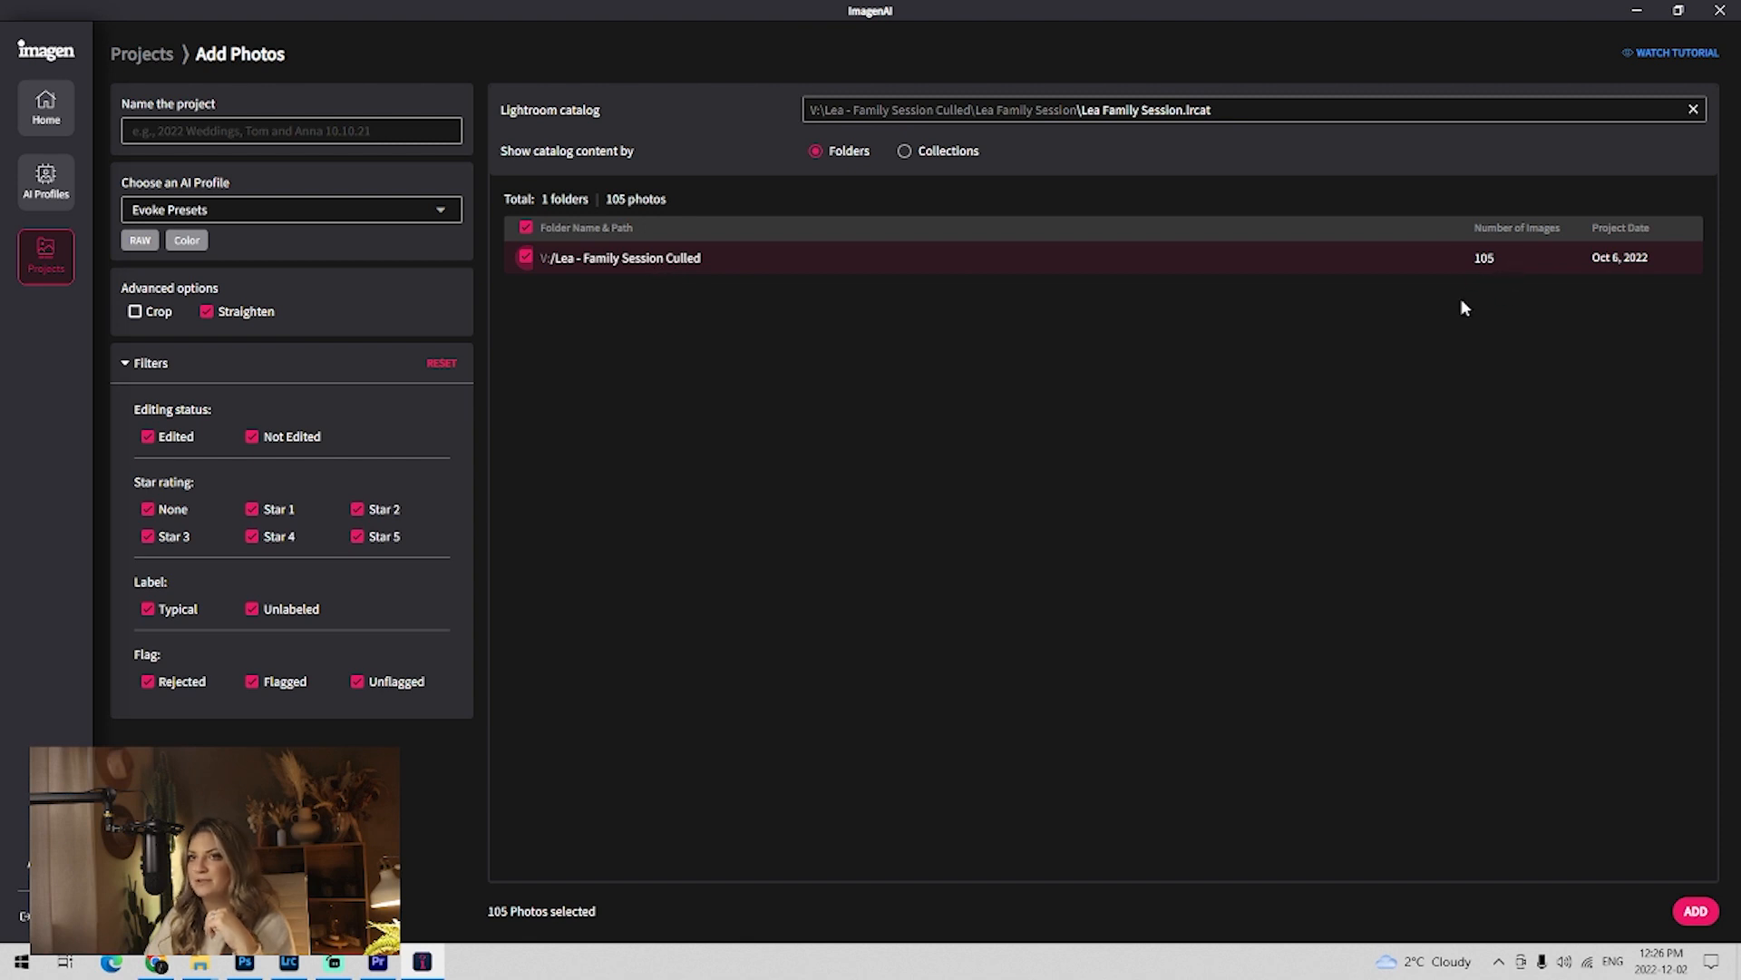
left_click(312, 128)
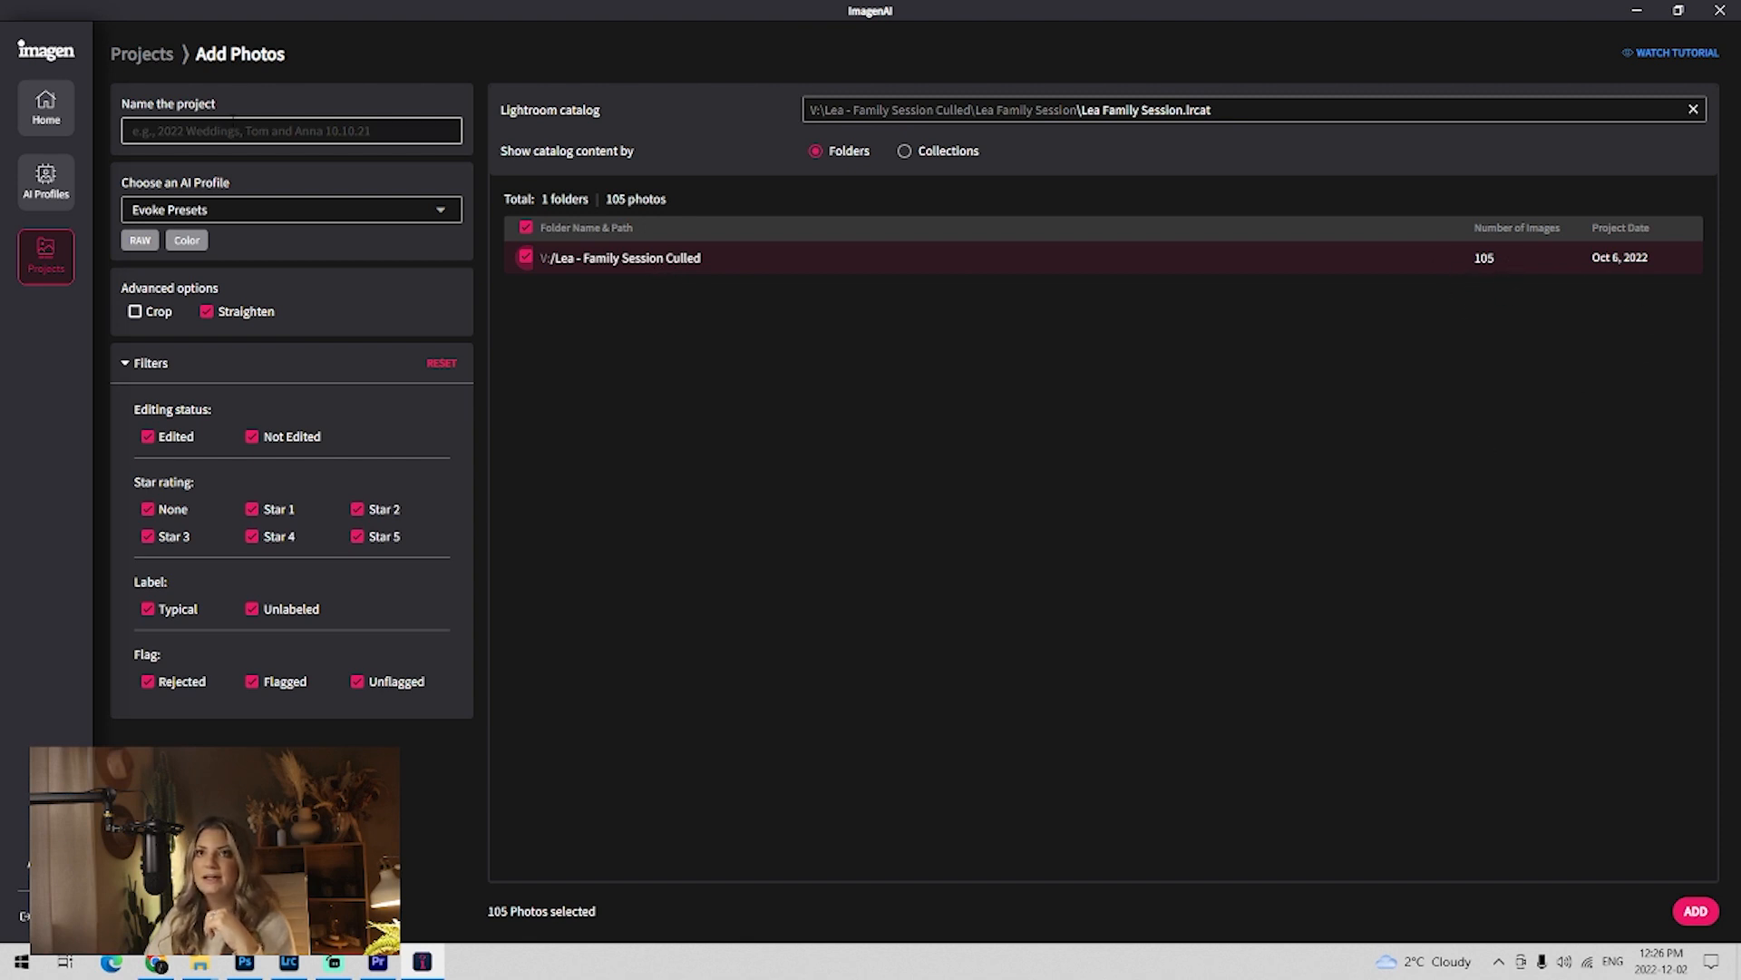
type("Lea")
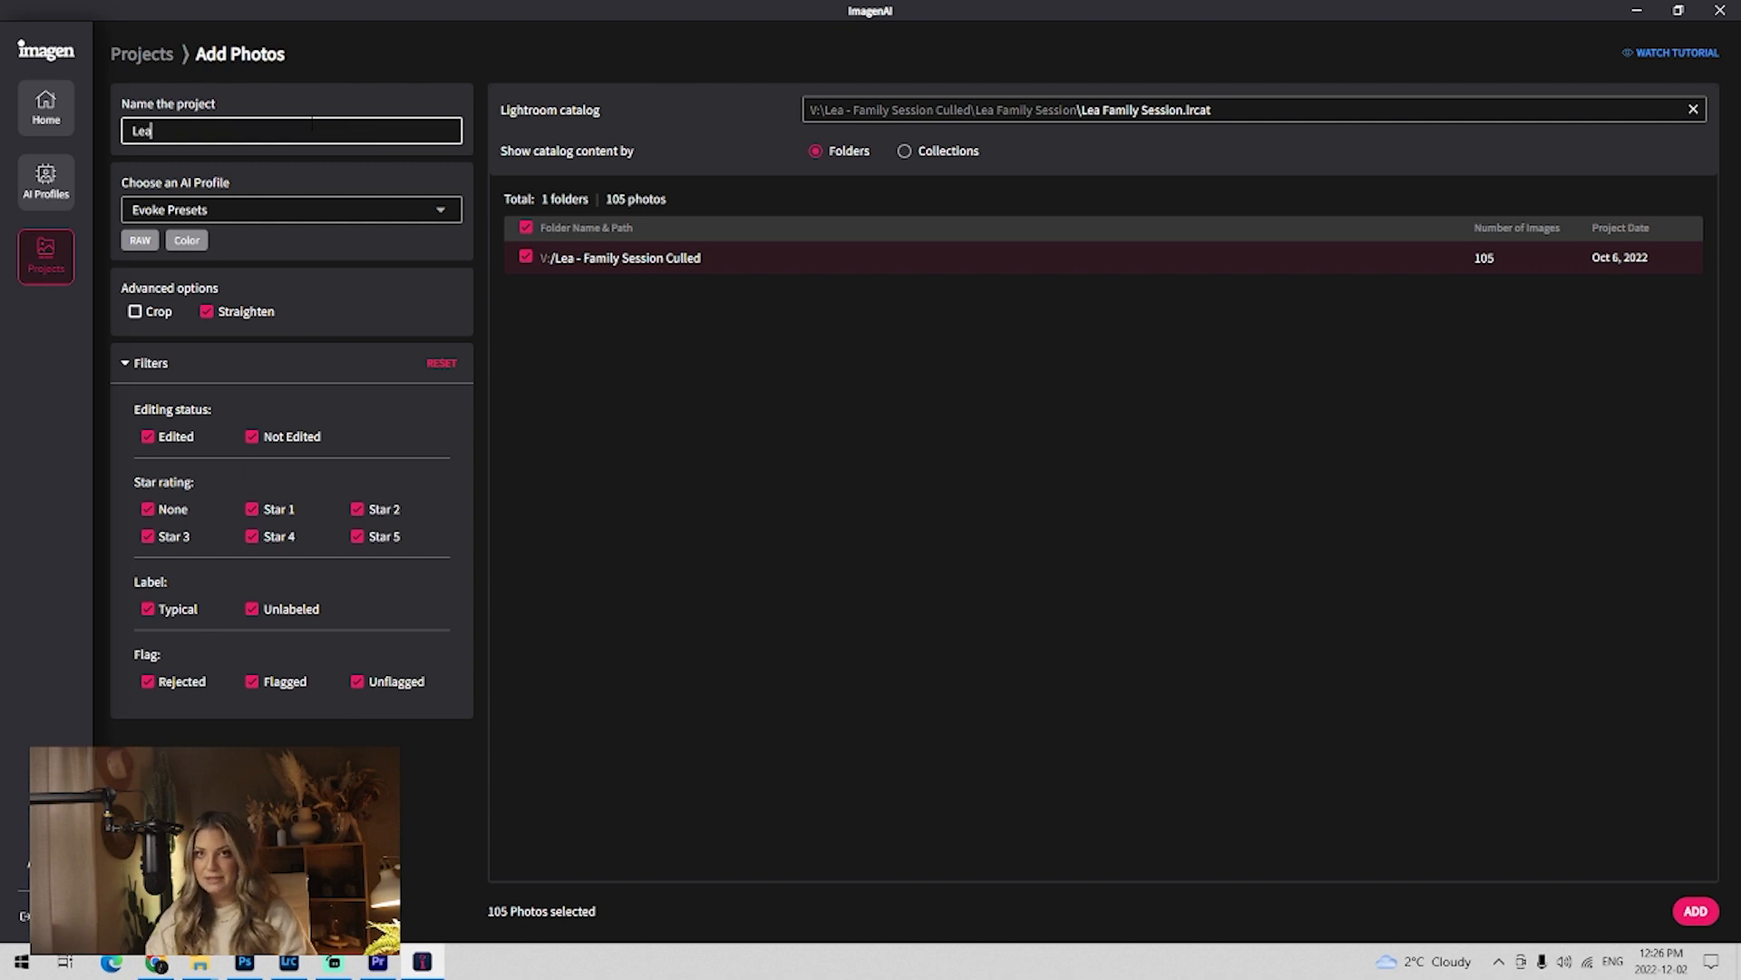
type(" Family Session")
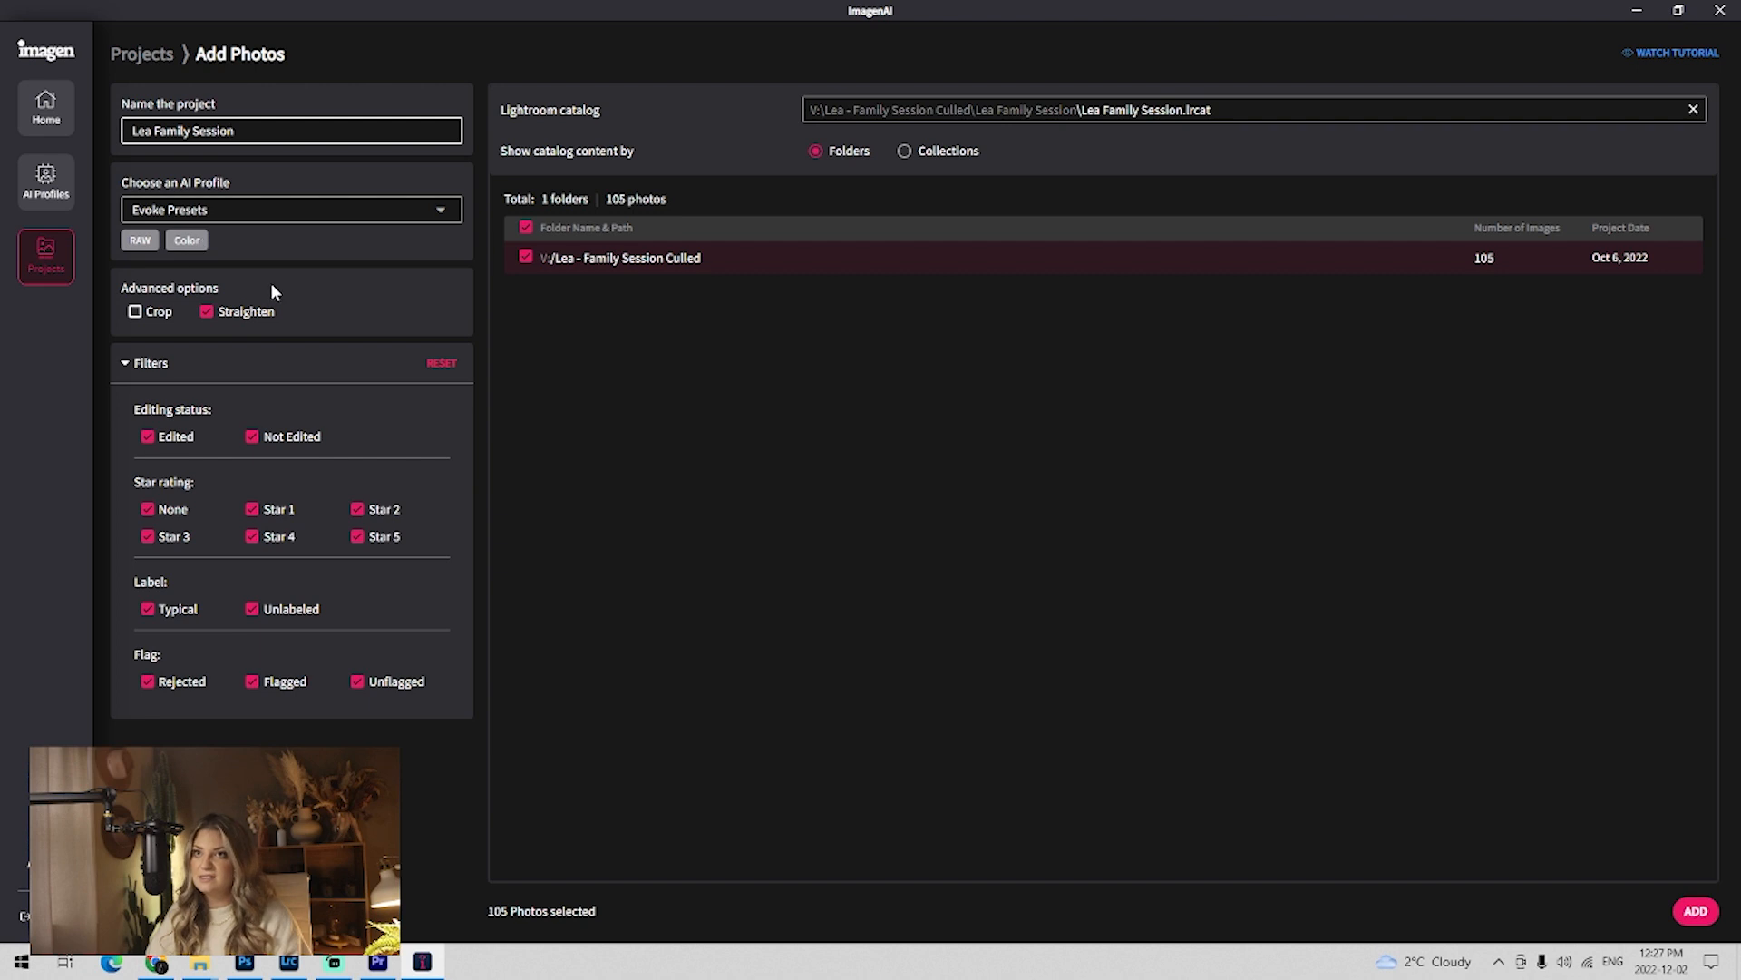
left_click(1694, 911)
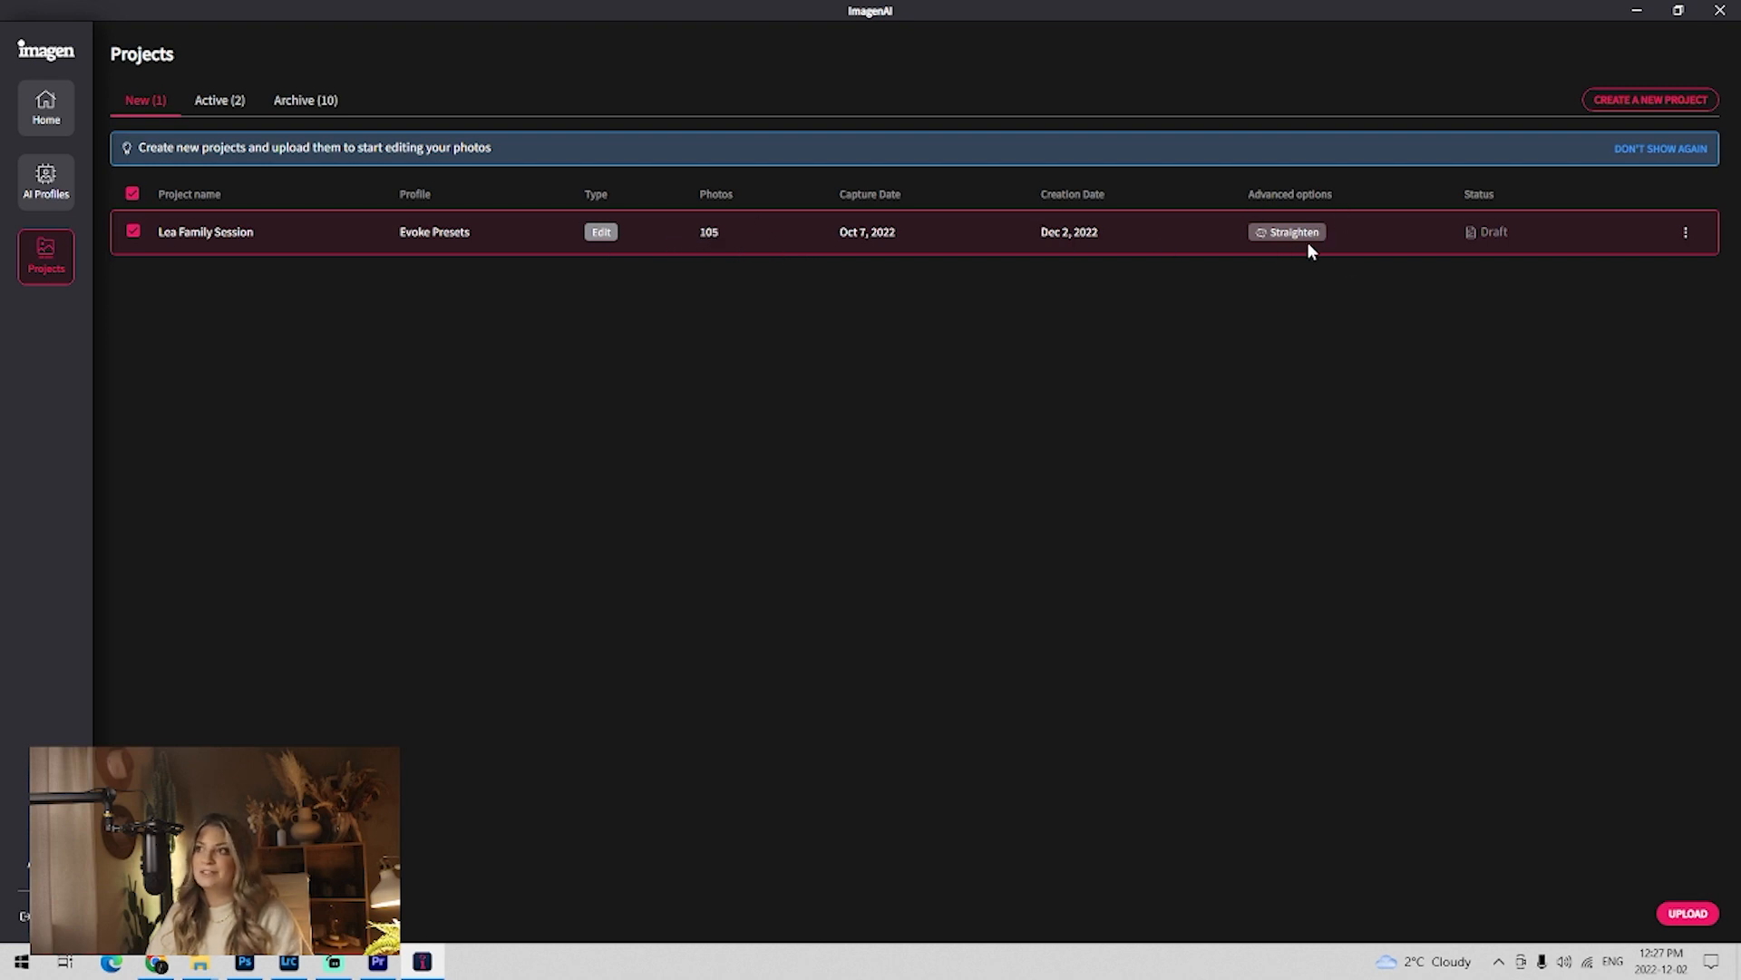
left_click(1689, 914)
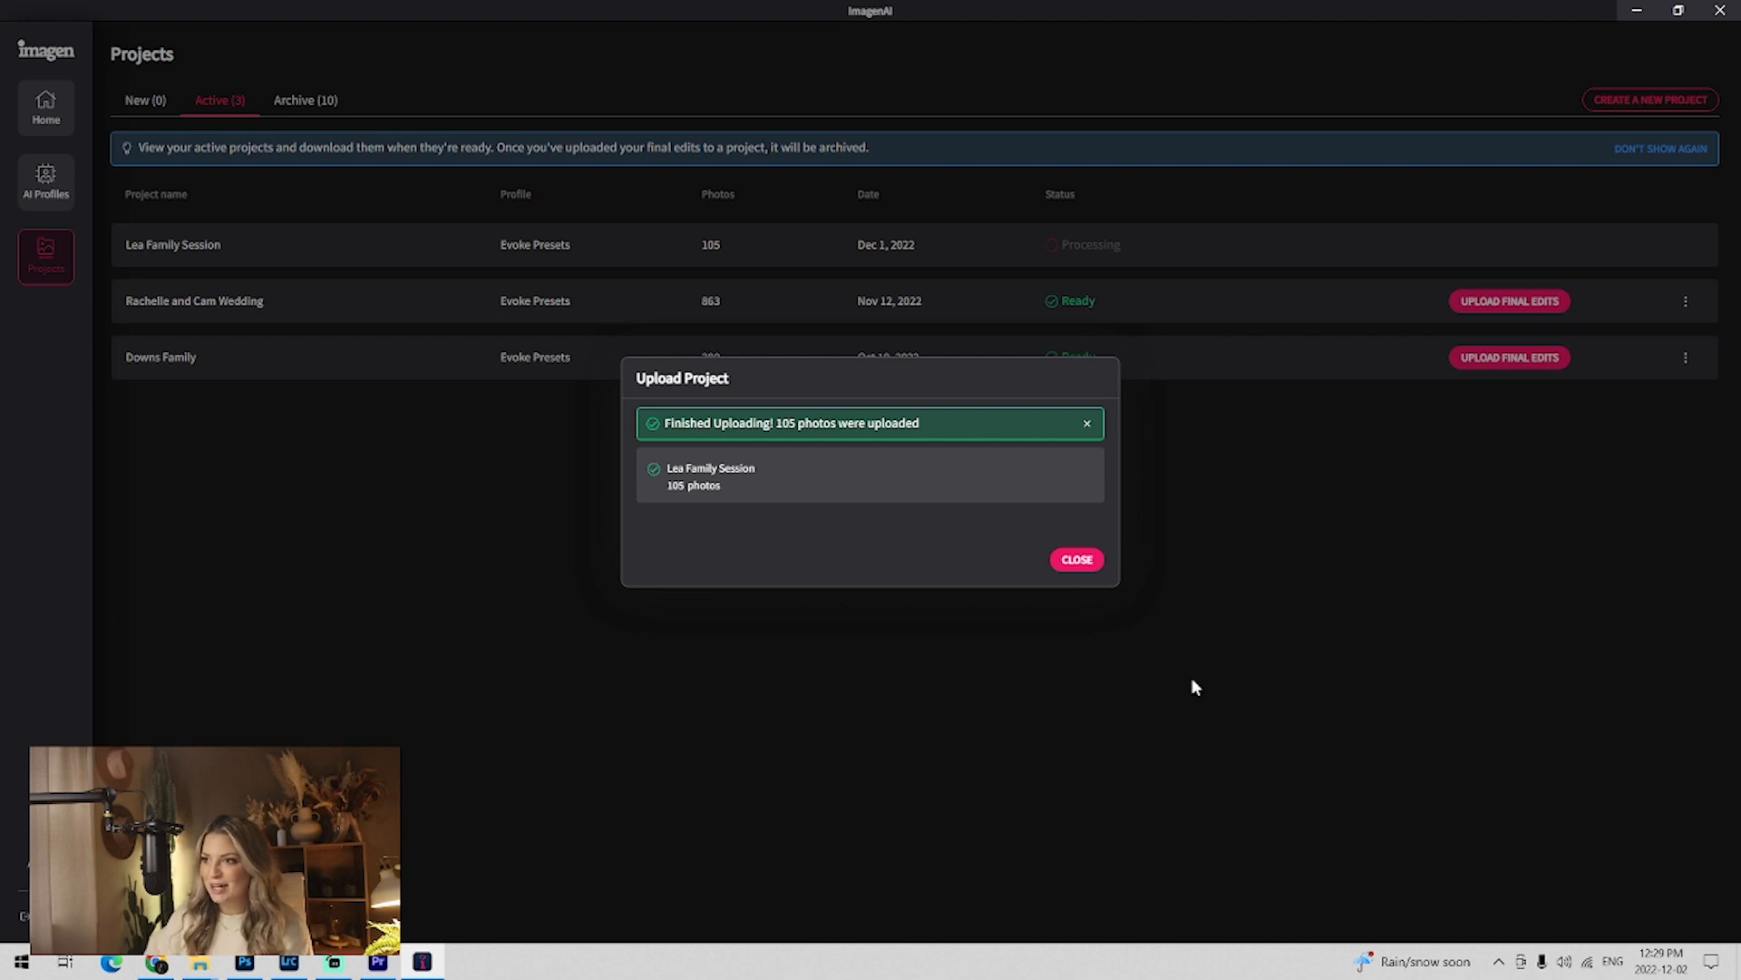
left_click(1077, 559)
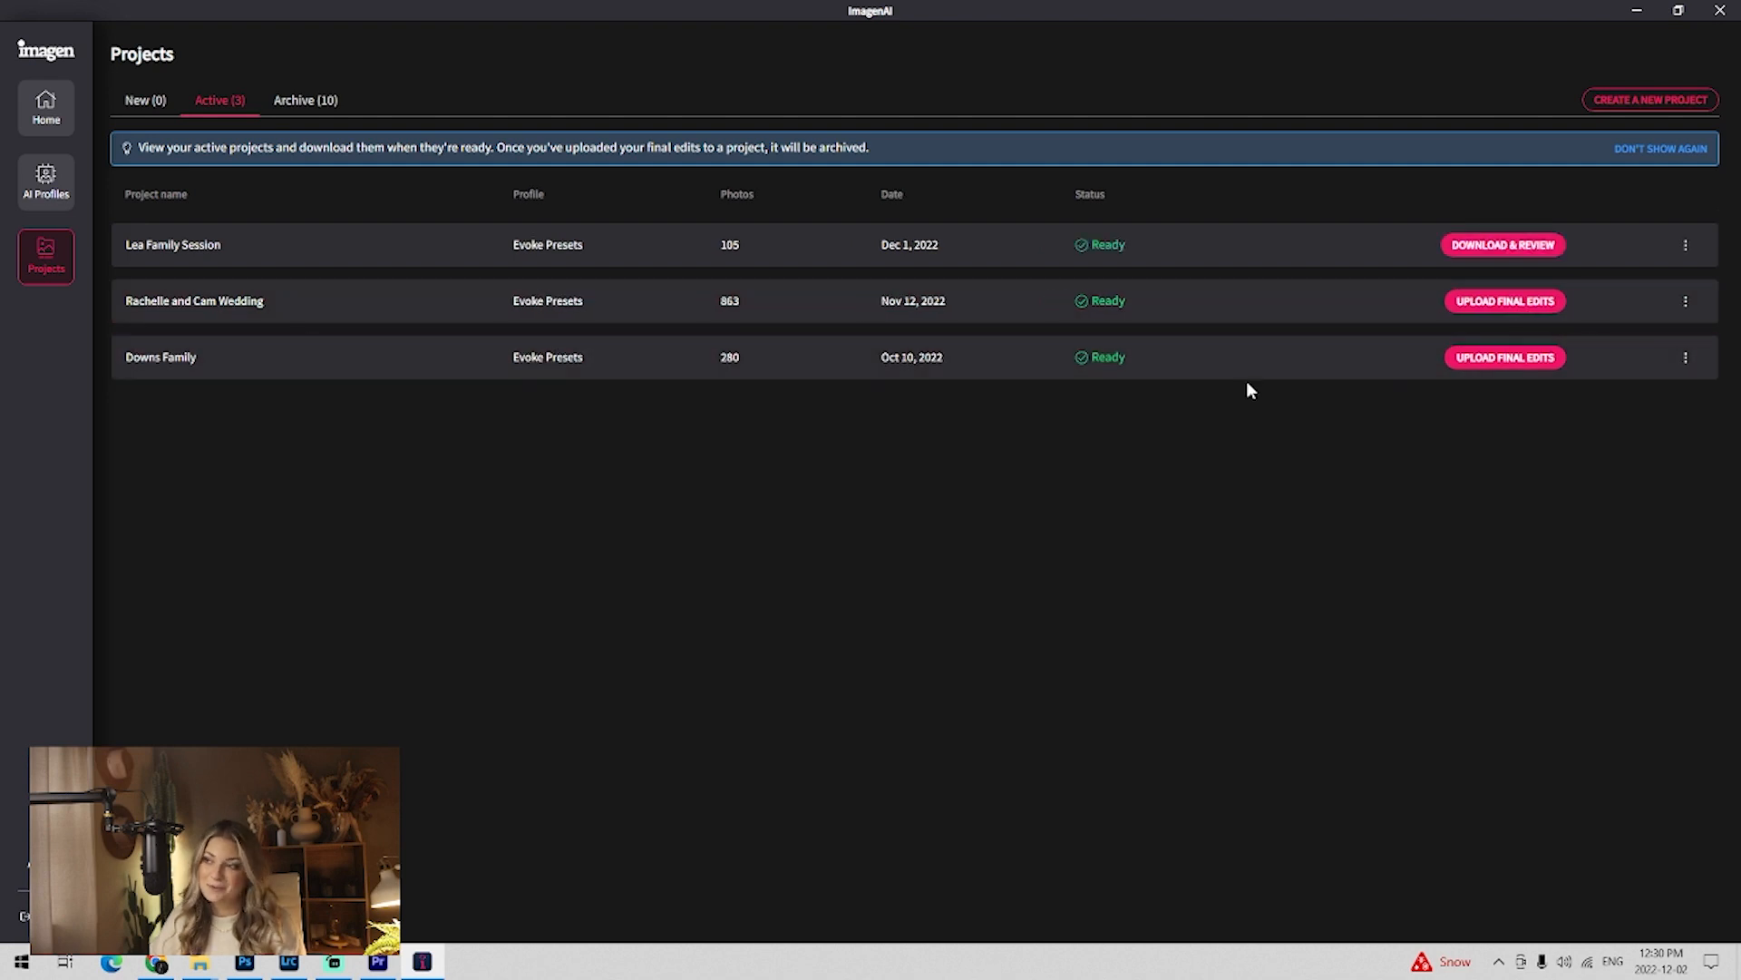
Upload the final edits of the 863-photo wedding project to fine-tune the profile, closing Lightroom Classic to free its catalog.
left_click(1534, 301)
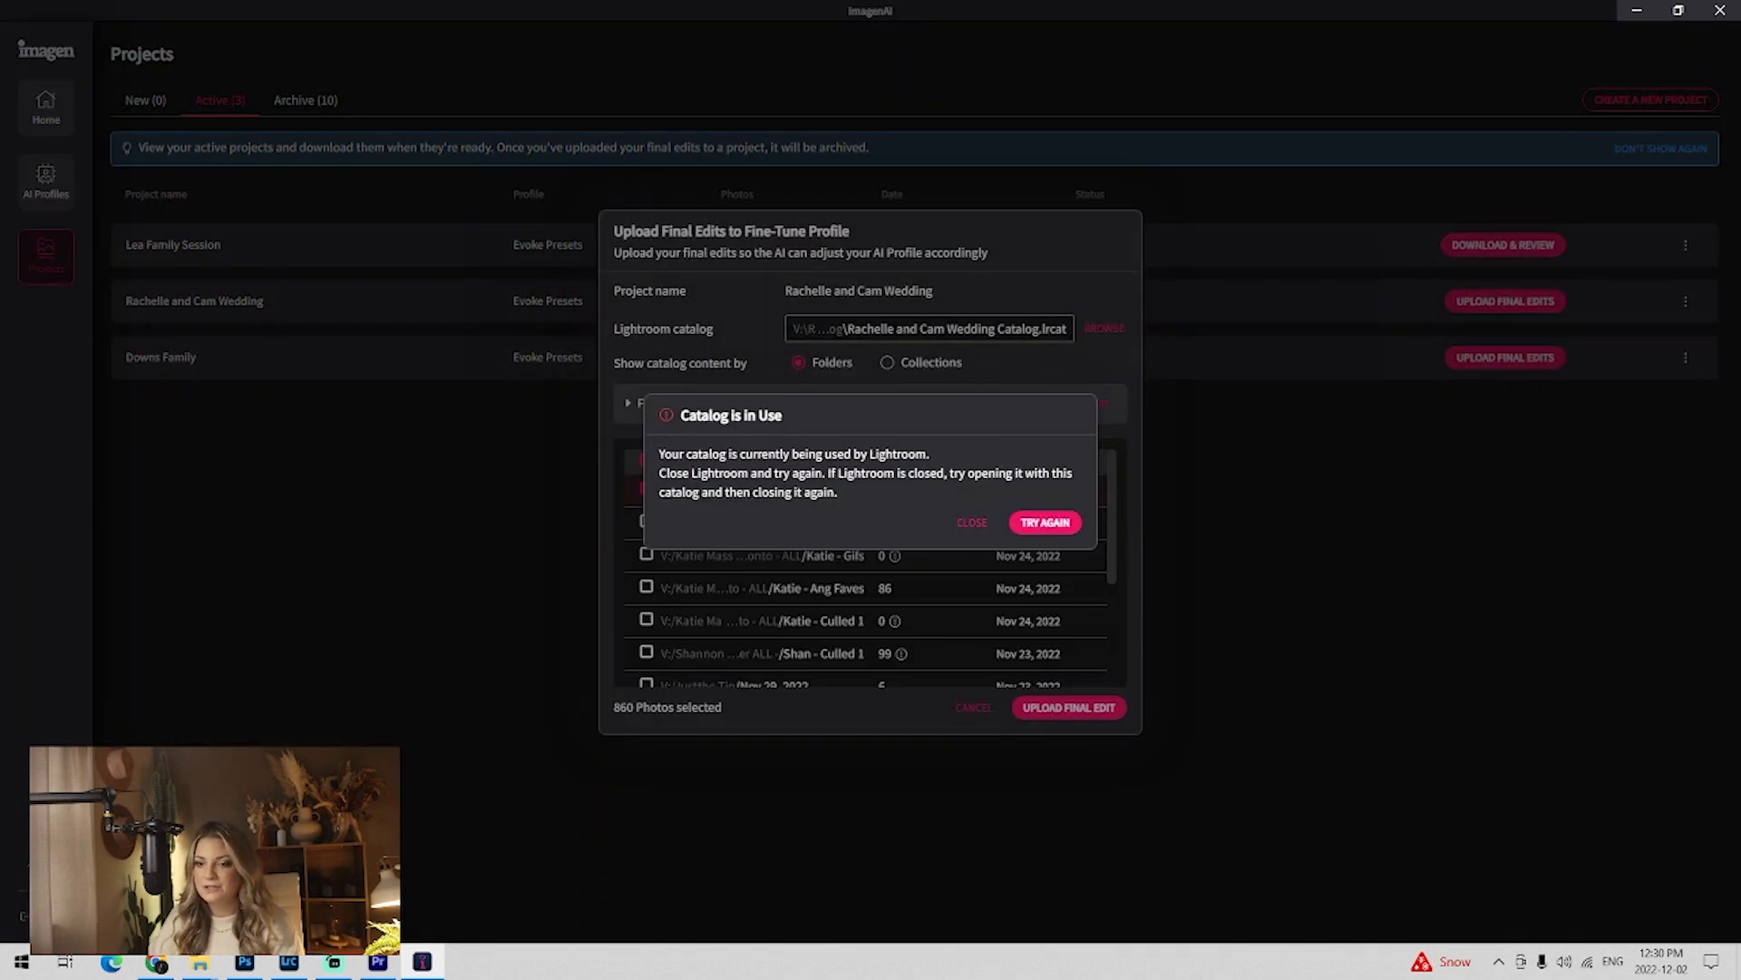
right_click(290, 963)
left_click(890, 810)
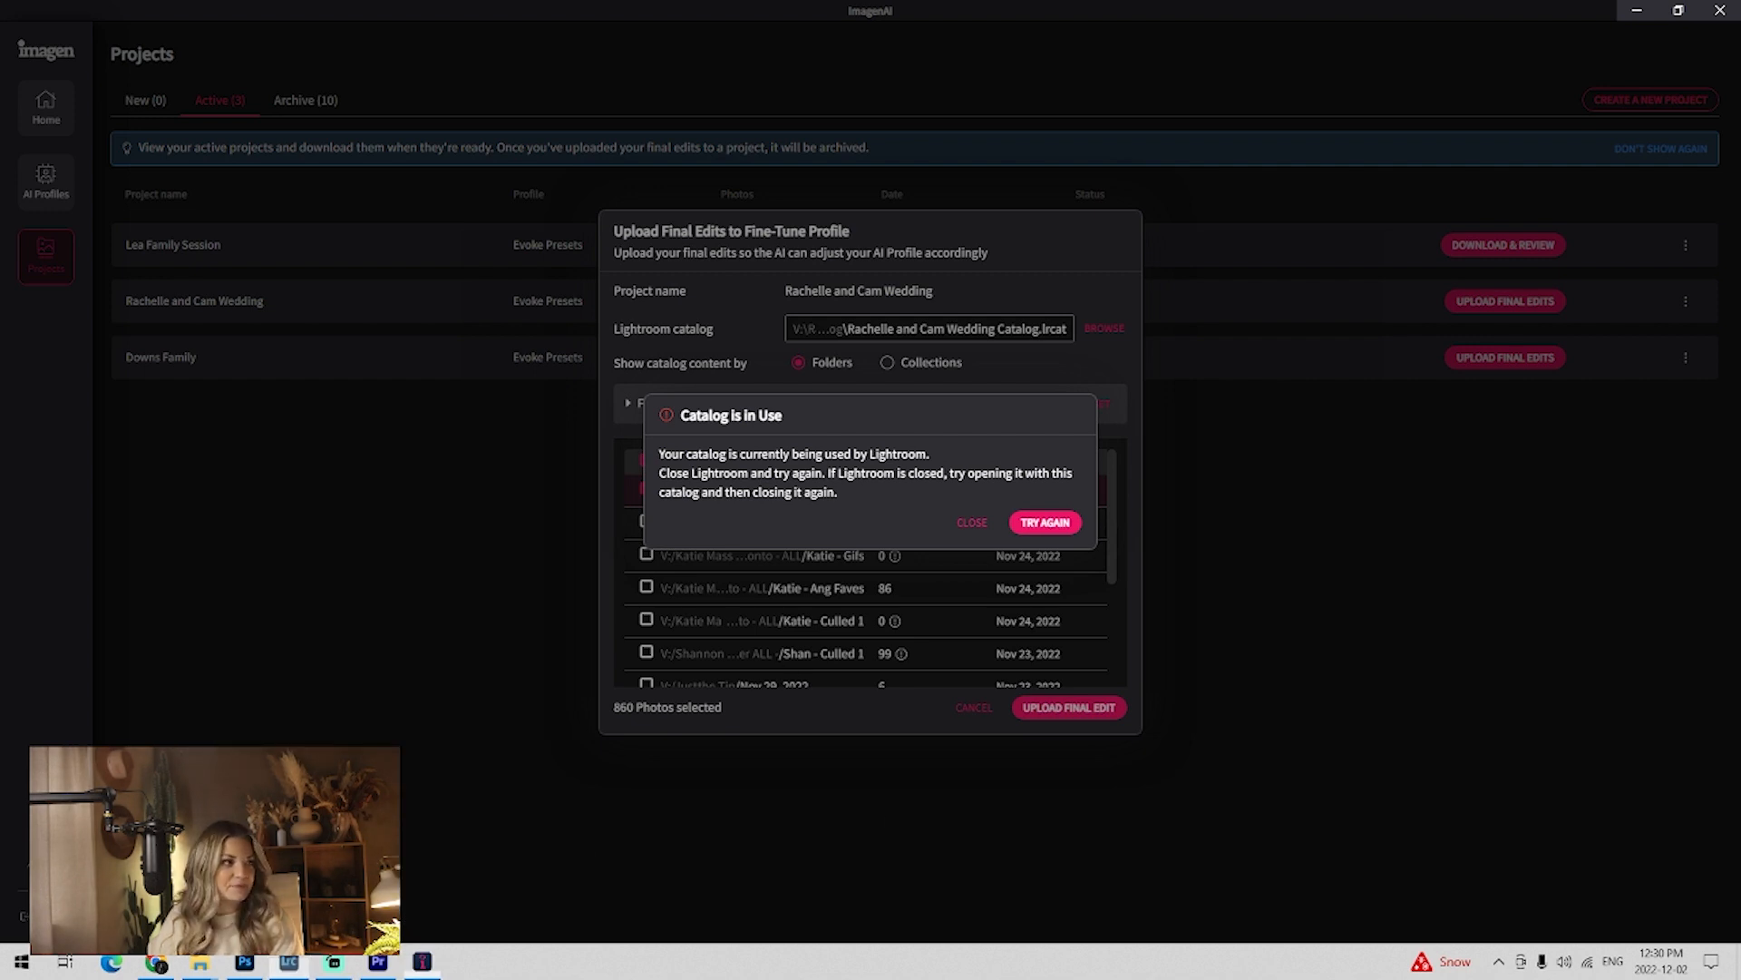
left_click(1045, 522)
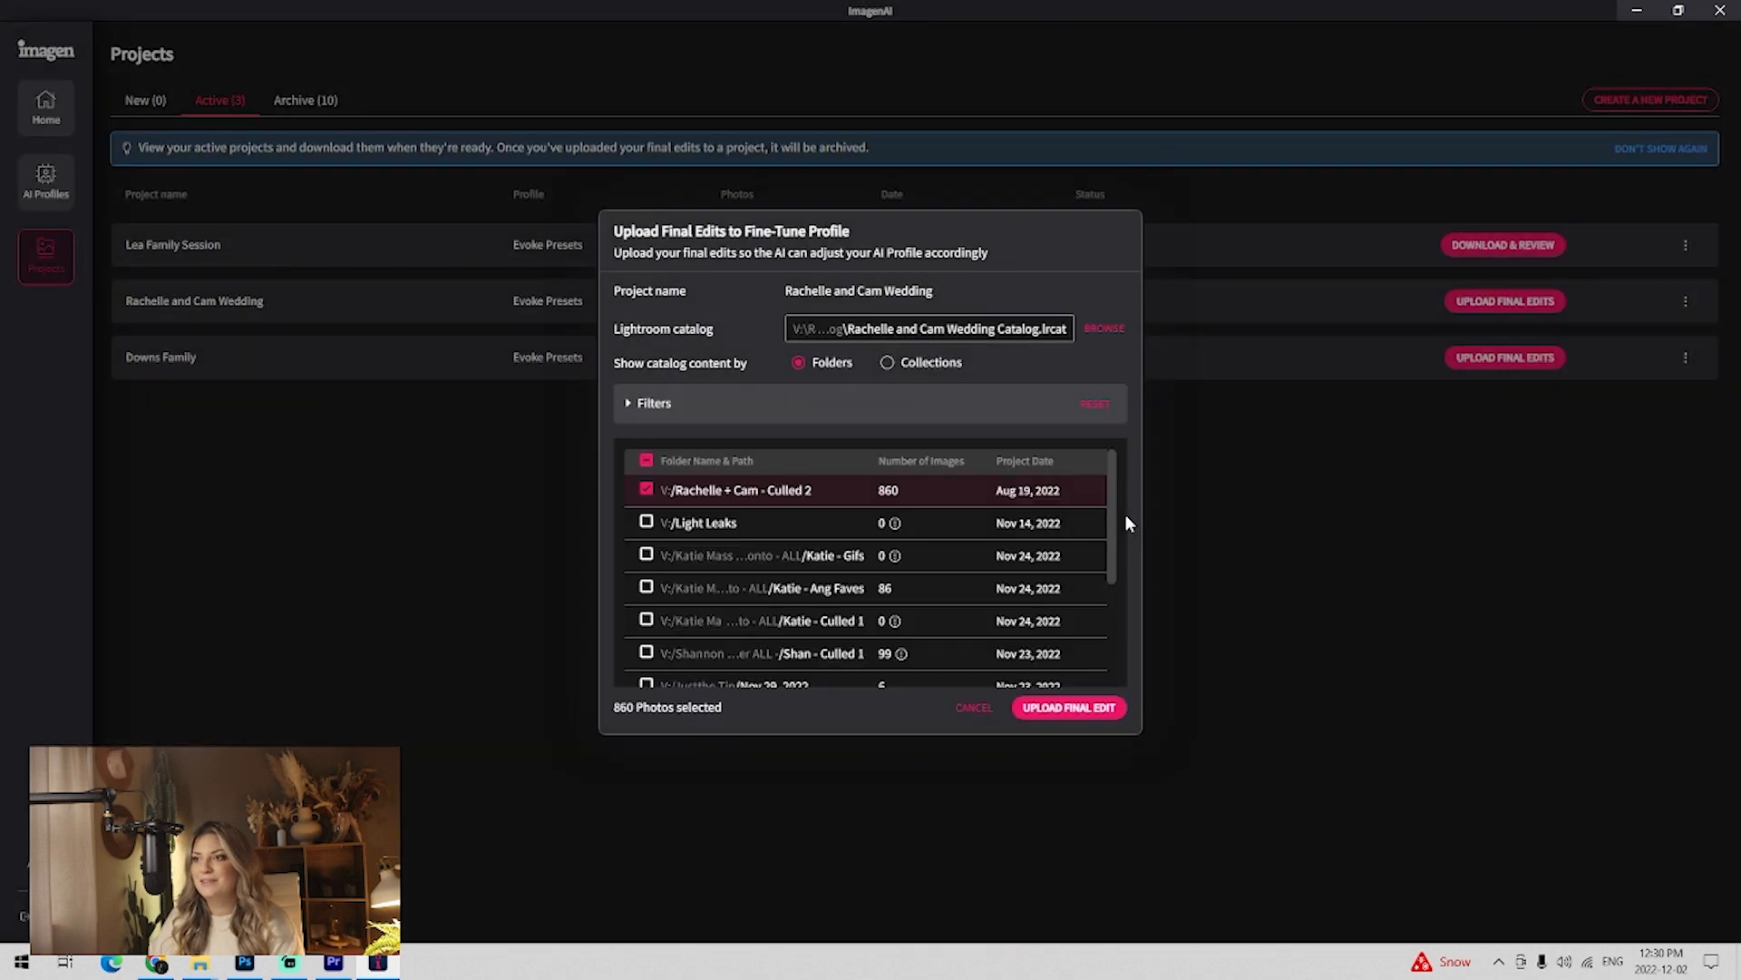
left_click(1090, 709)
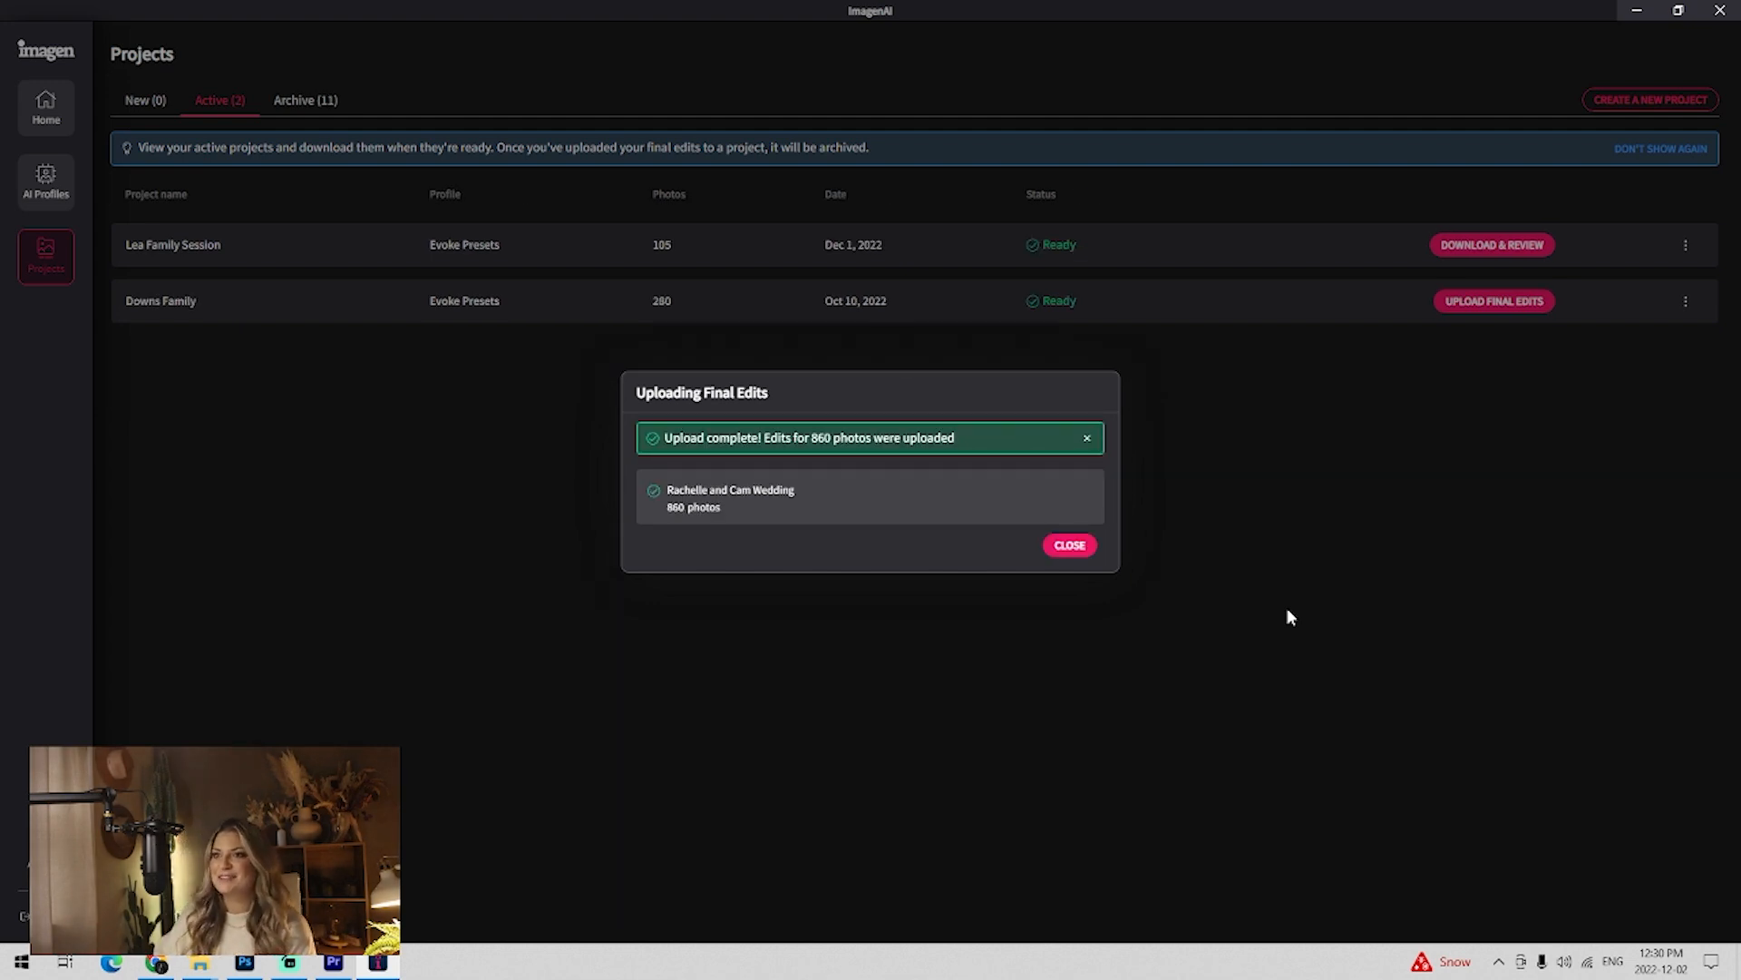
left_click(1069, 546)
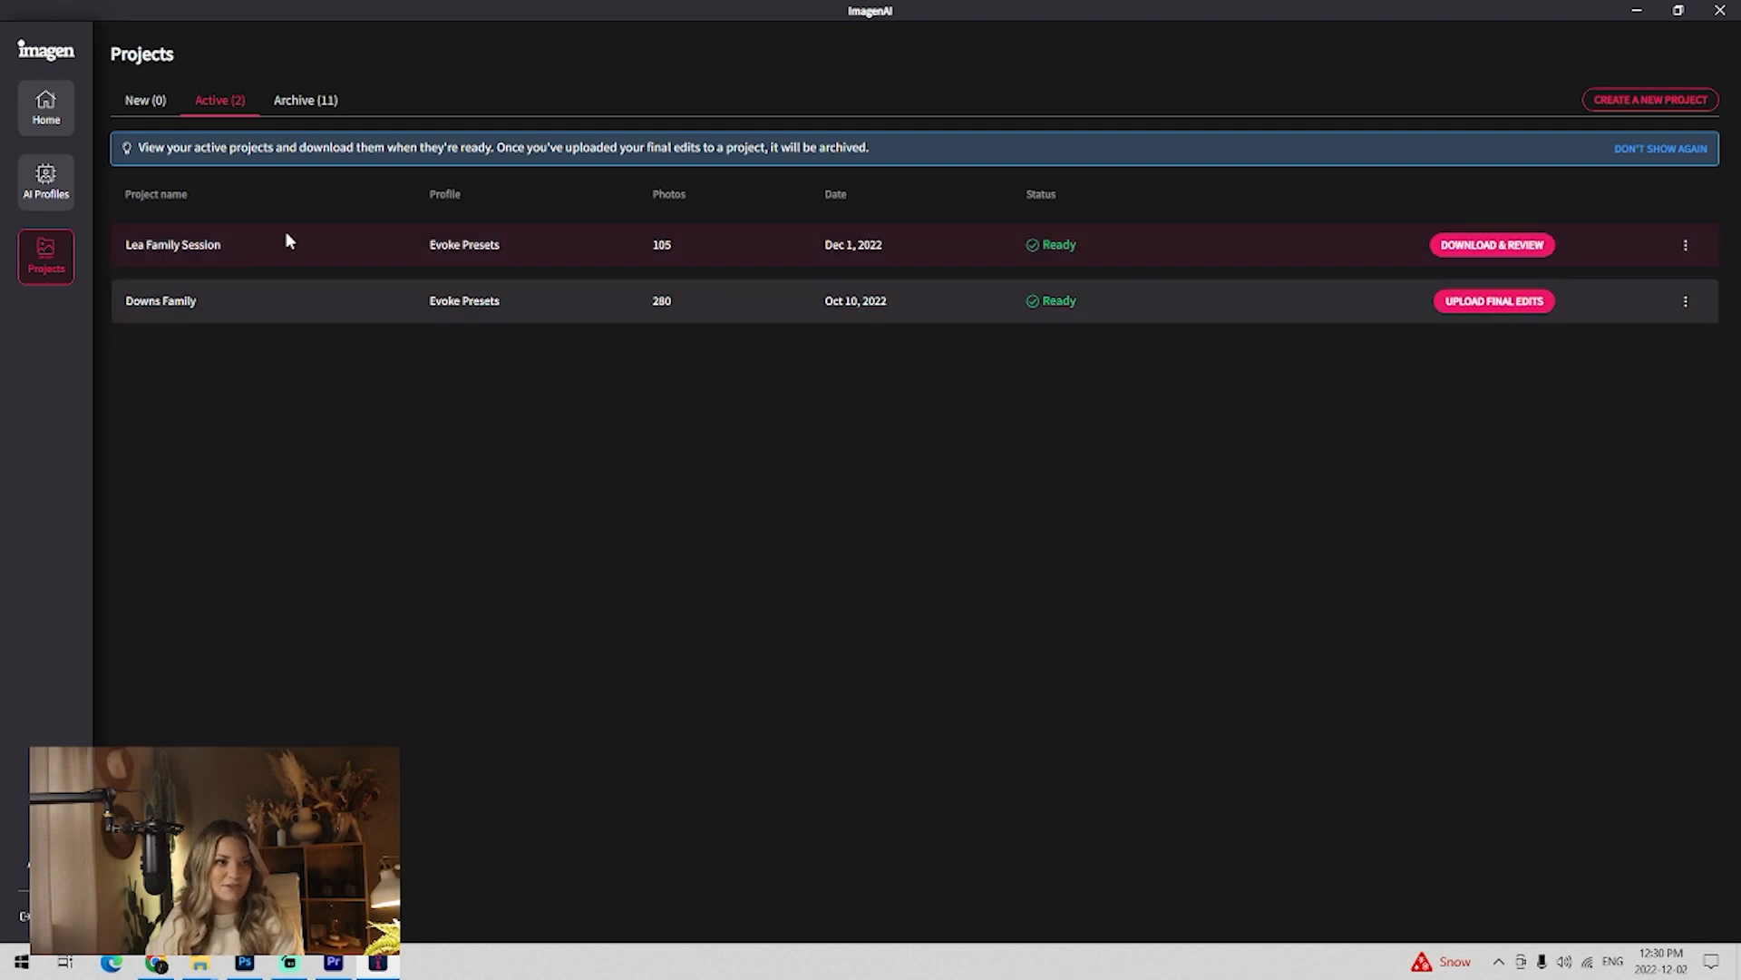
Download the edits of the Family Session project into its catalog, accepting the overwrite, and open that catalog in Lightroom Classic.
left_click(1525, 258)
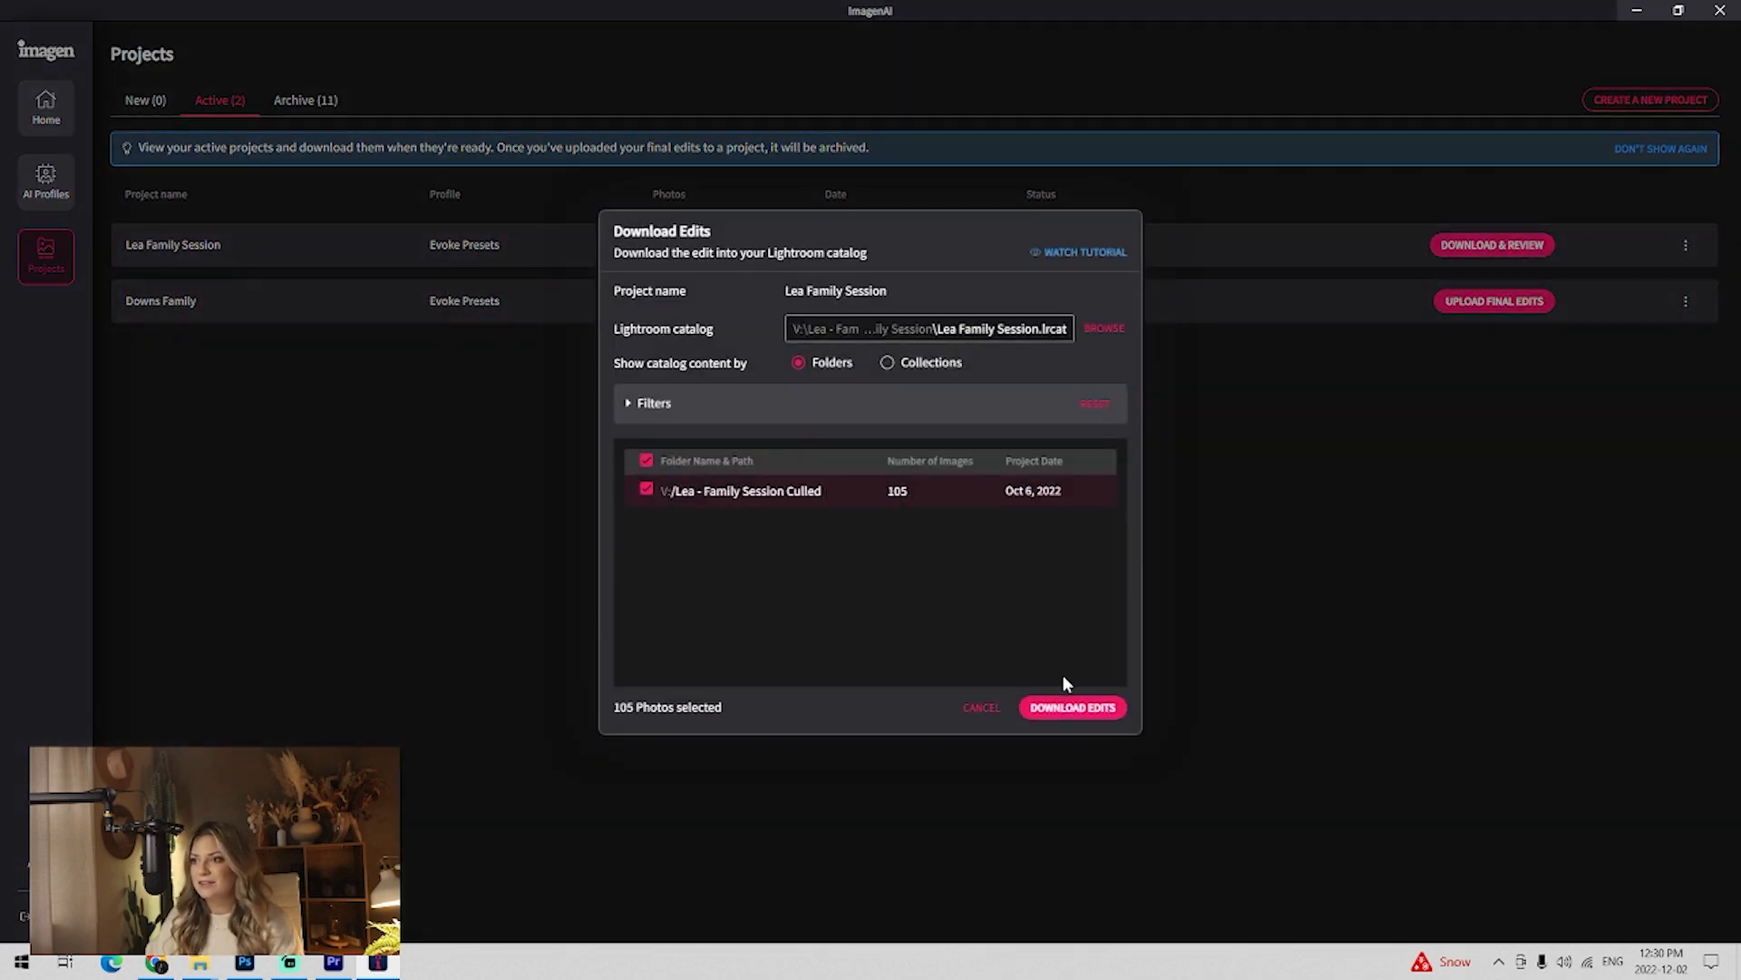
left_click(1093, 710)
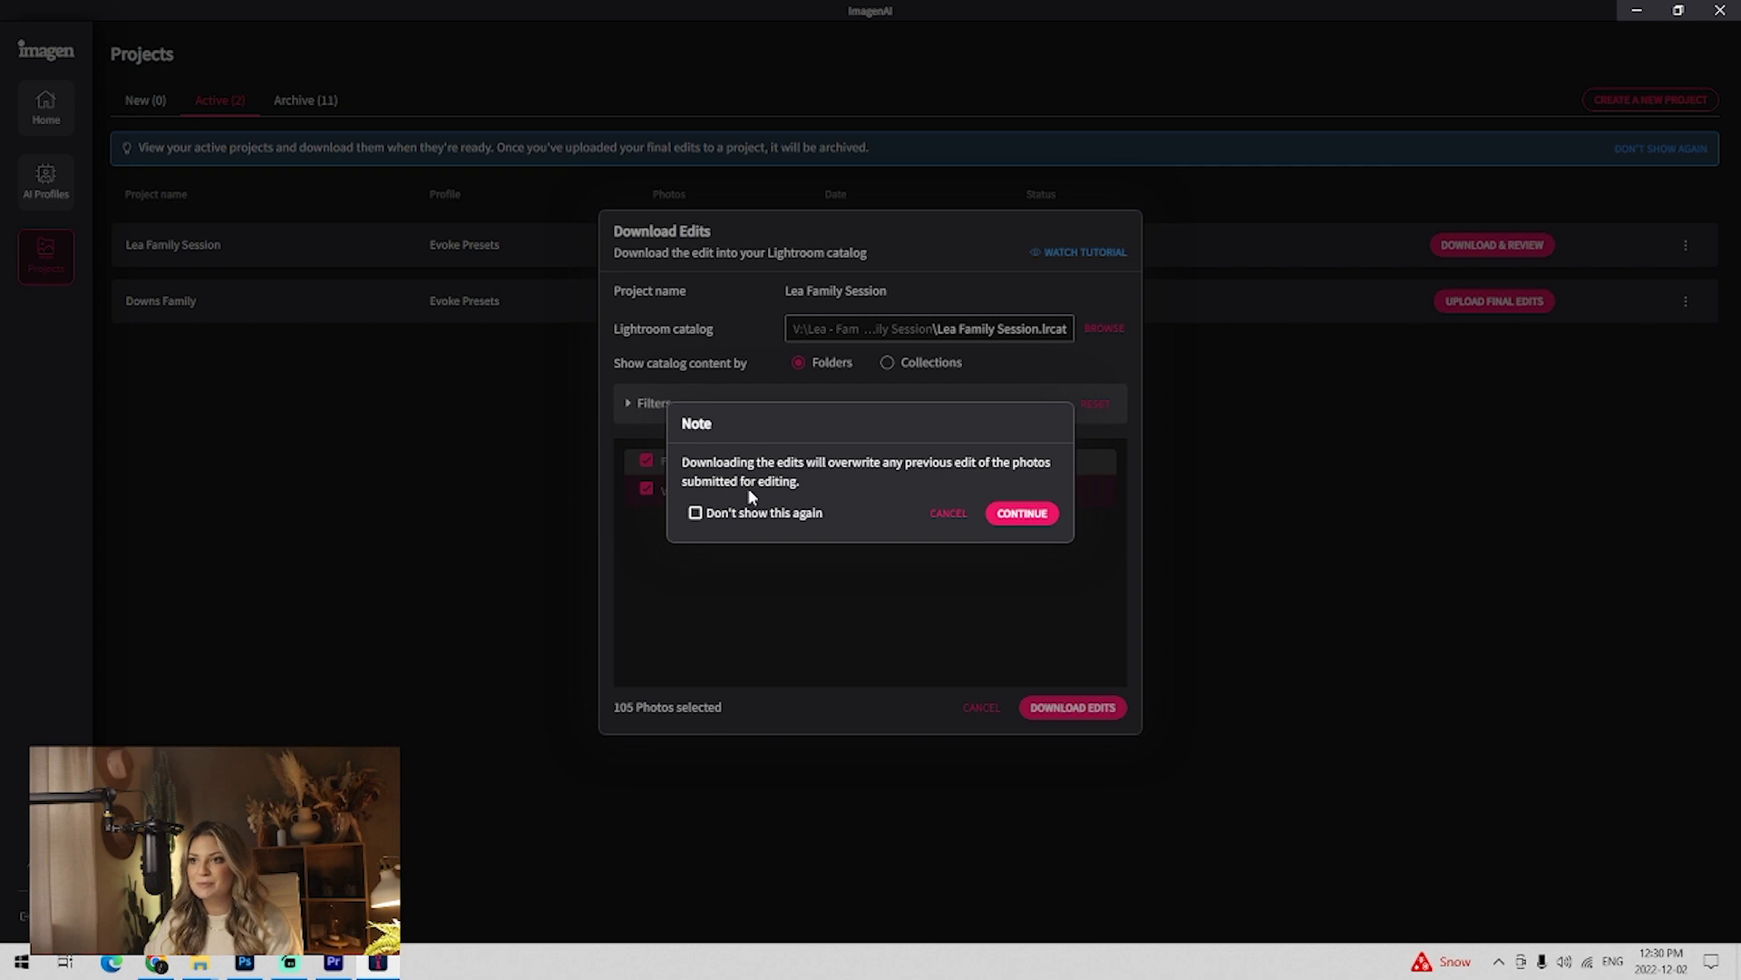
left_click(1024, 514)
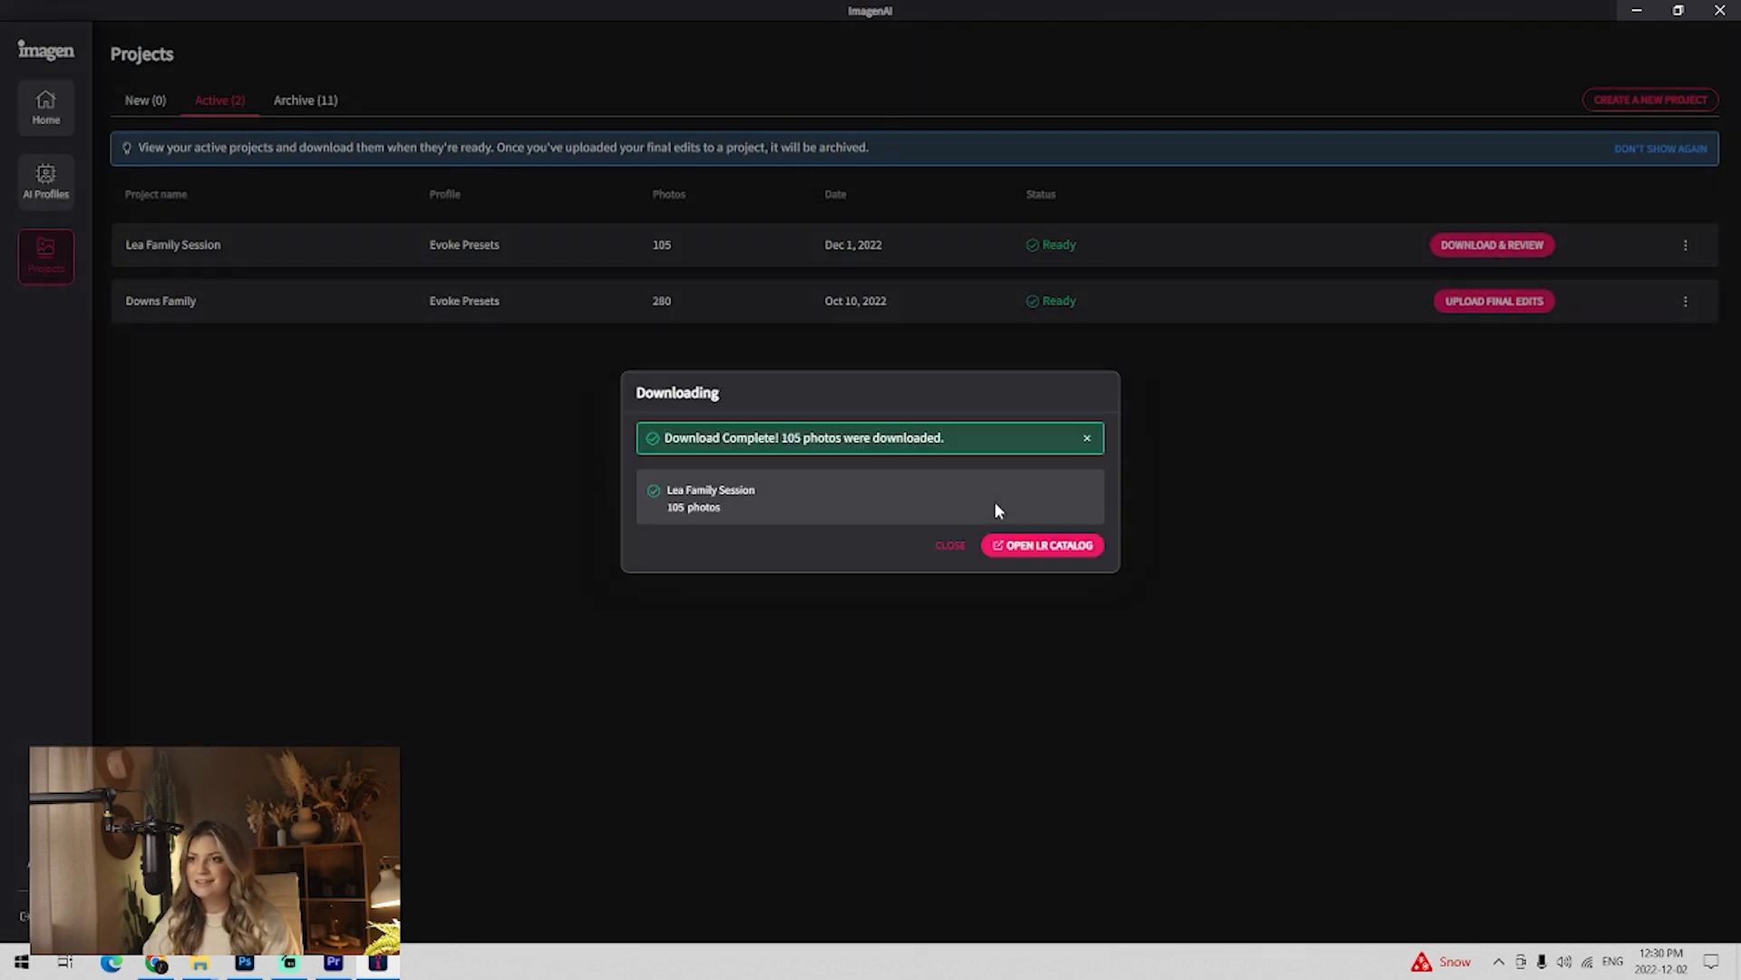
left_click(1032, 550)
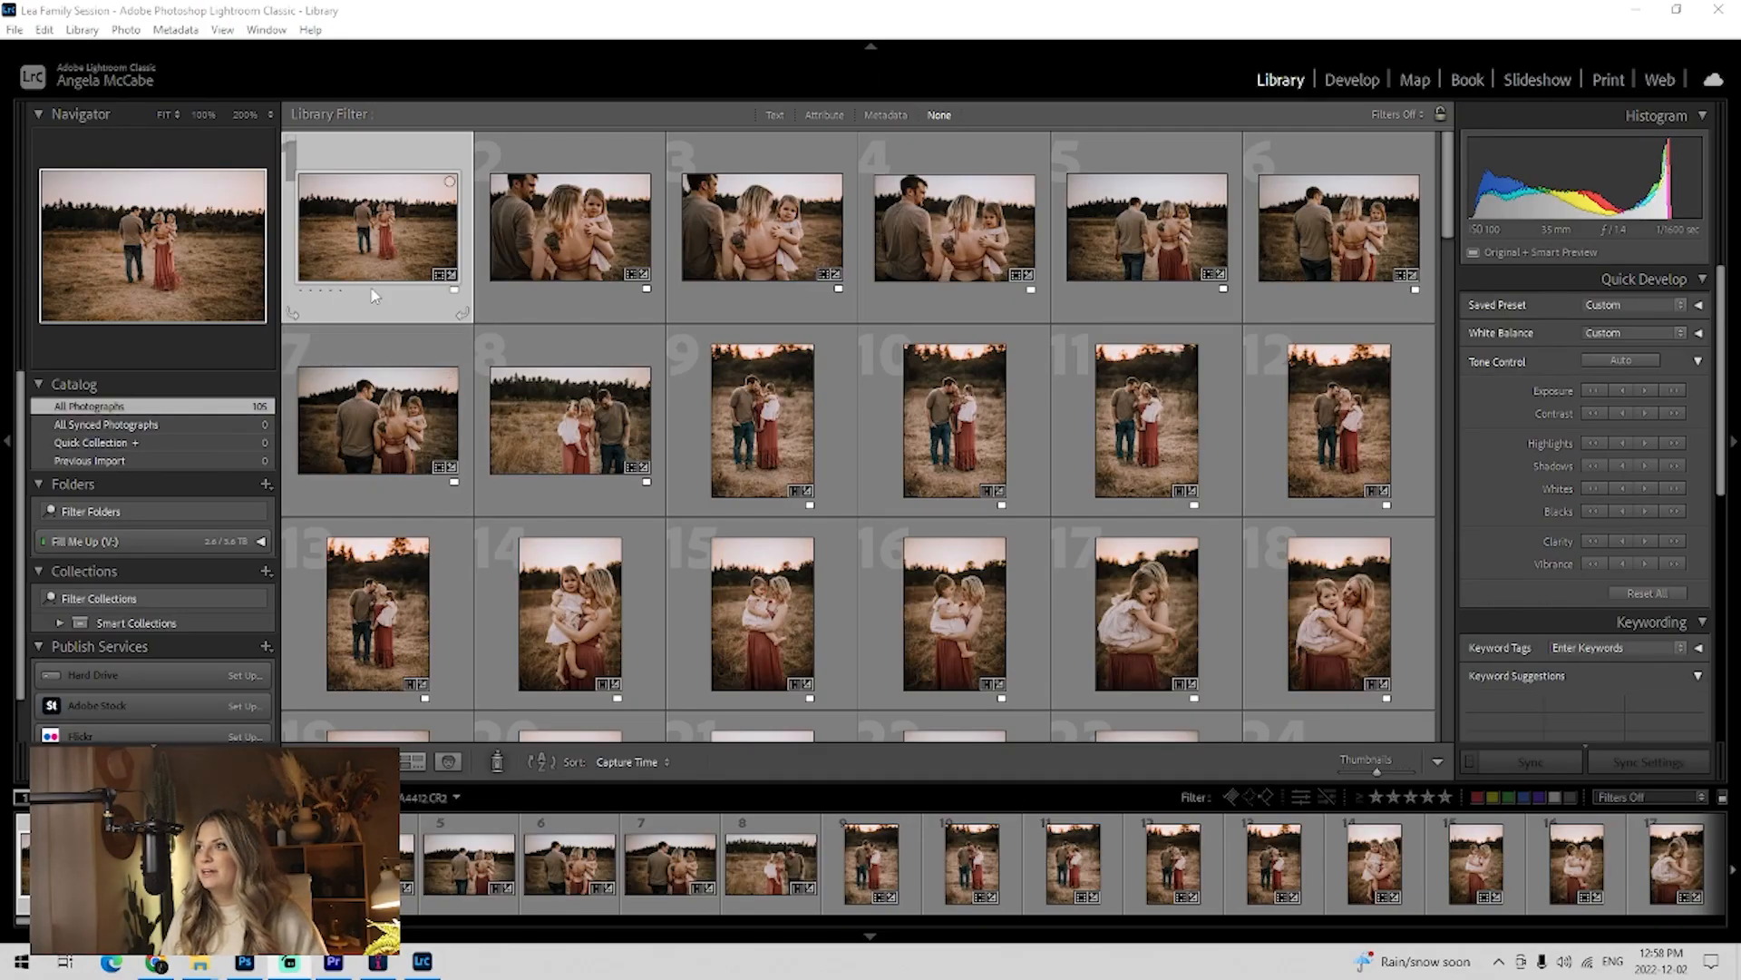
Examine the edited family session, viewing the first photo in Develop and looking through the thumbnails in the Library grid.
left_click(1357, 79)
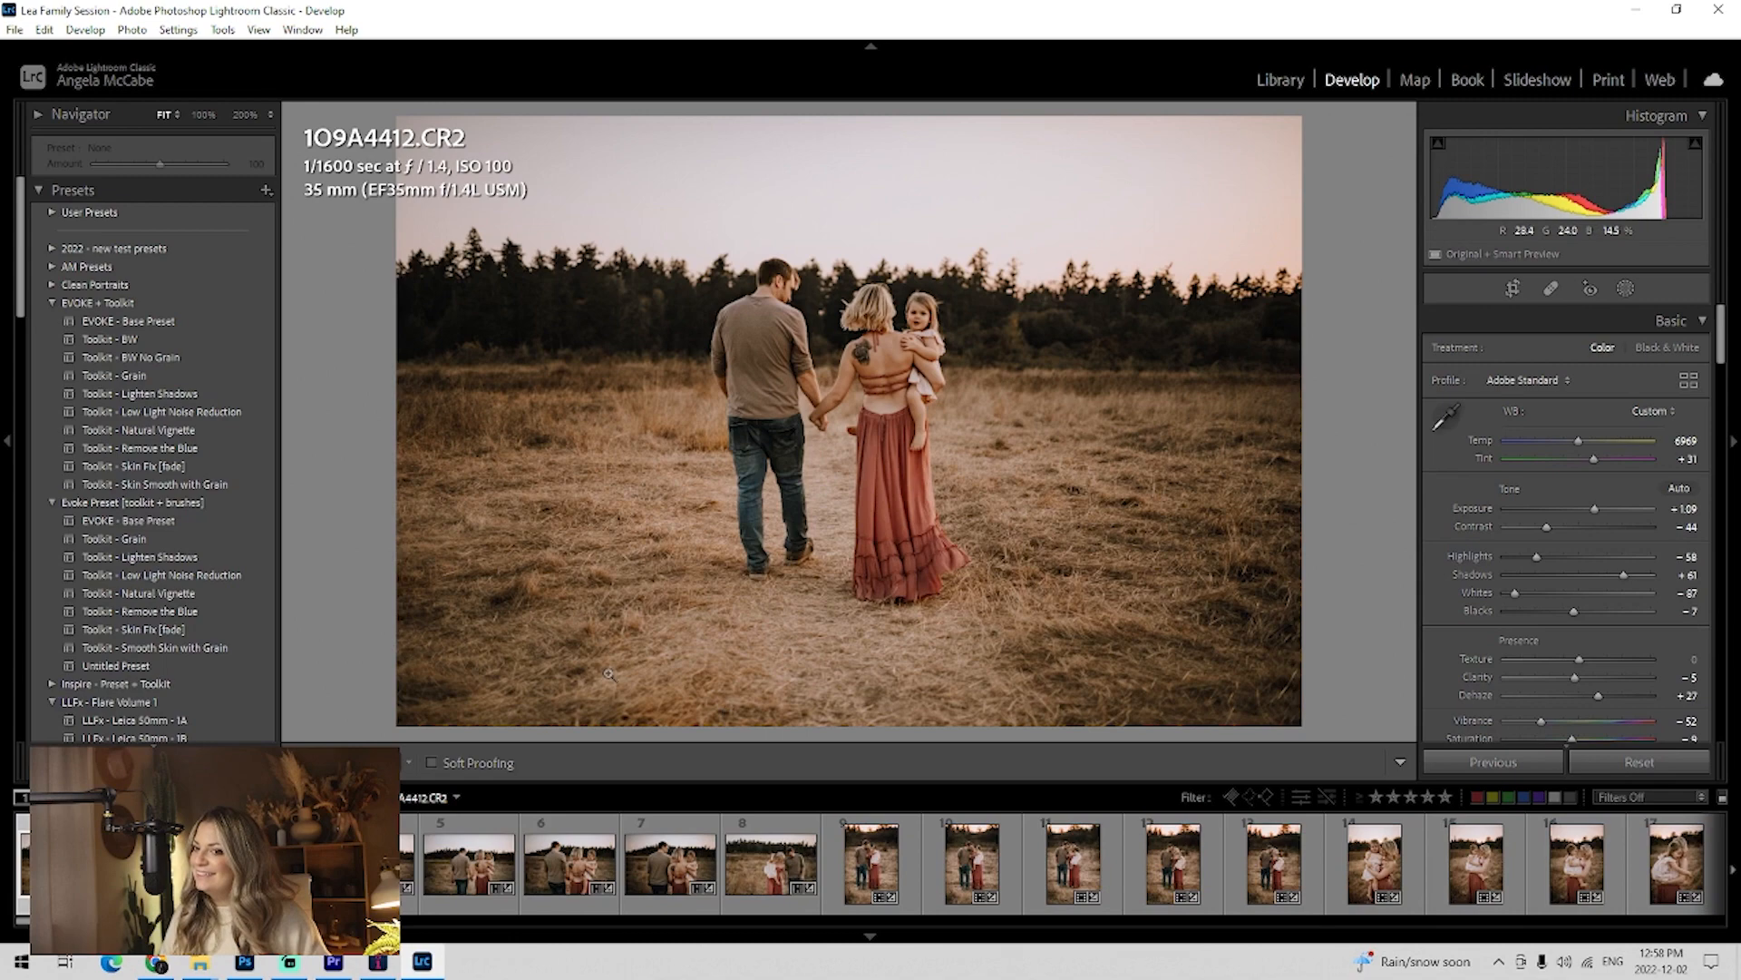
left_click(1279, 80)
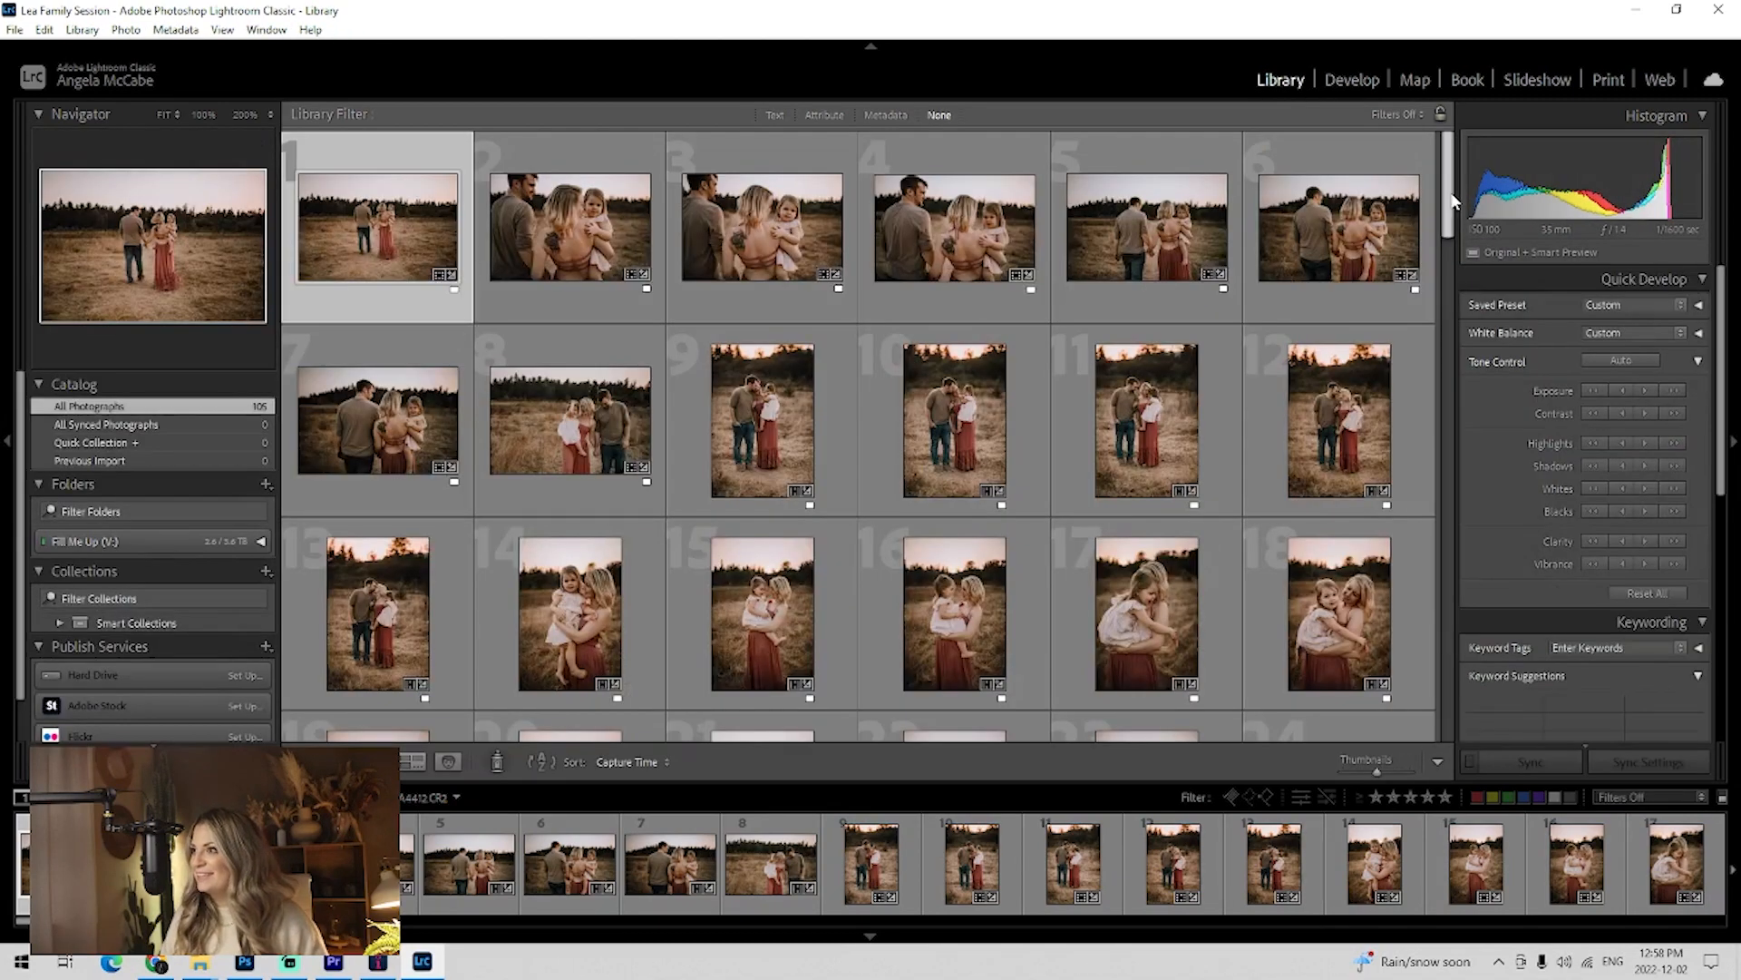
scroll(1415, 300, "down", 5)
left_click_drag(1442, 295, 1472, 170)
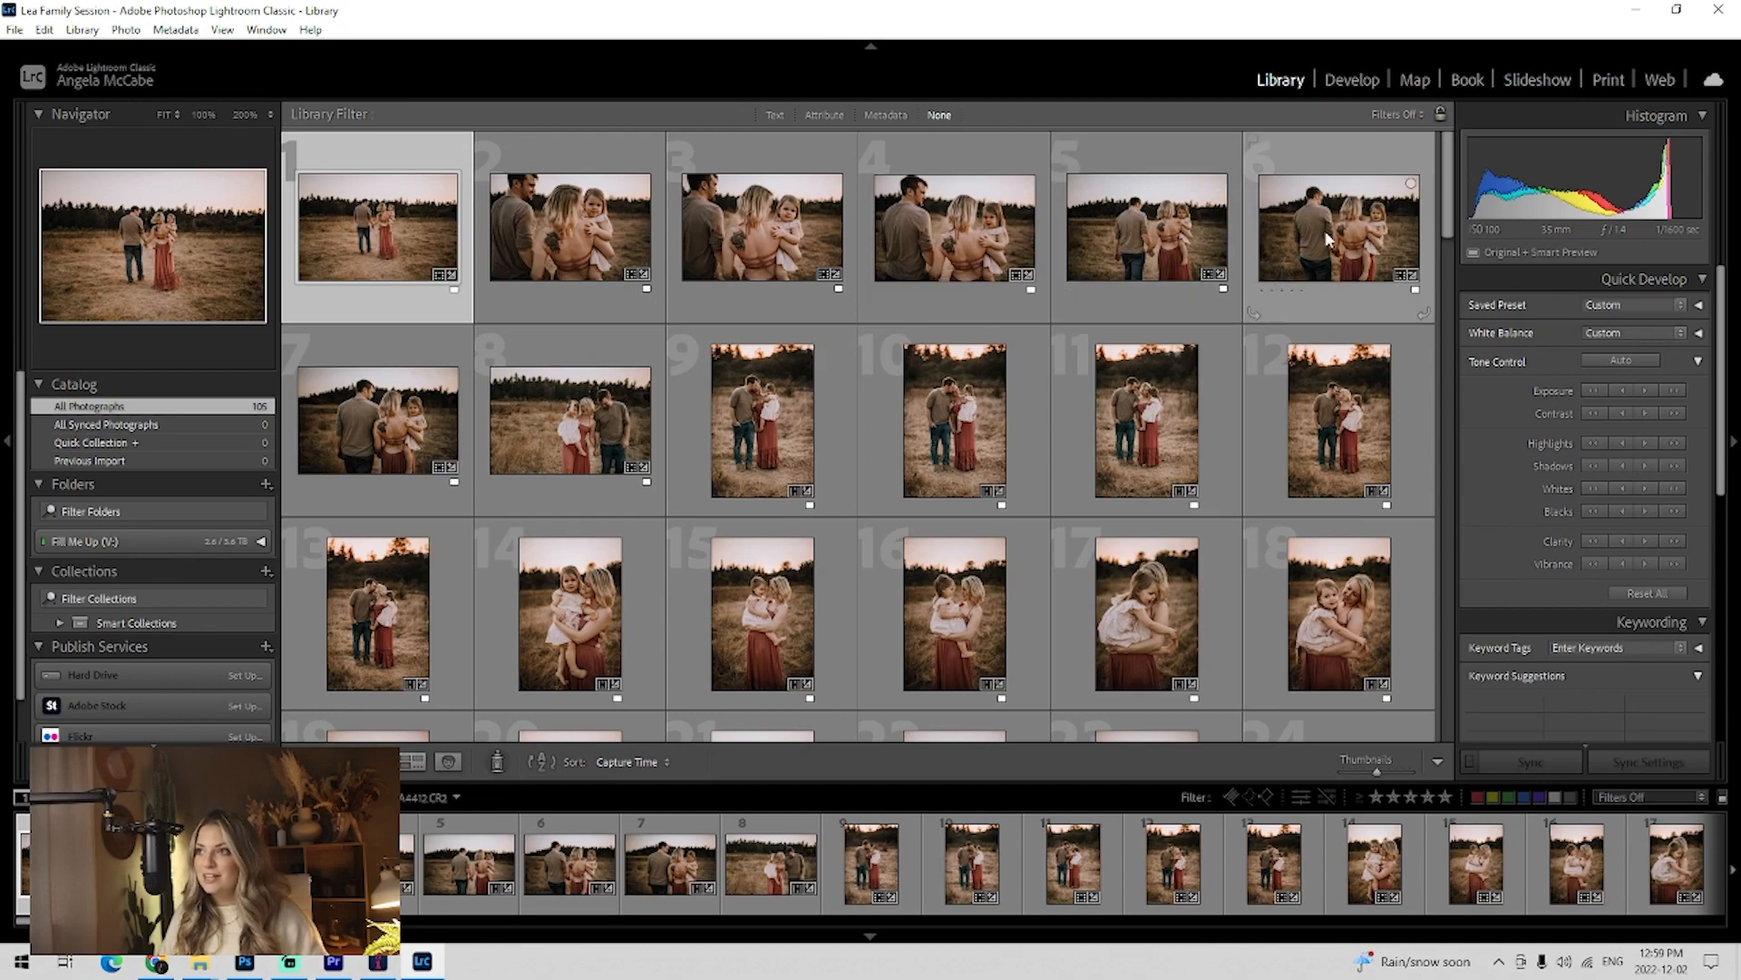
left_click_drag(1448, 176, 1449, 596)
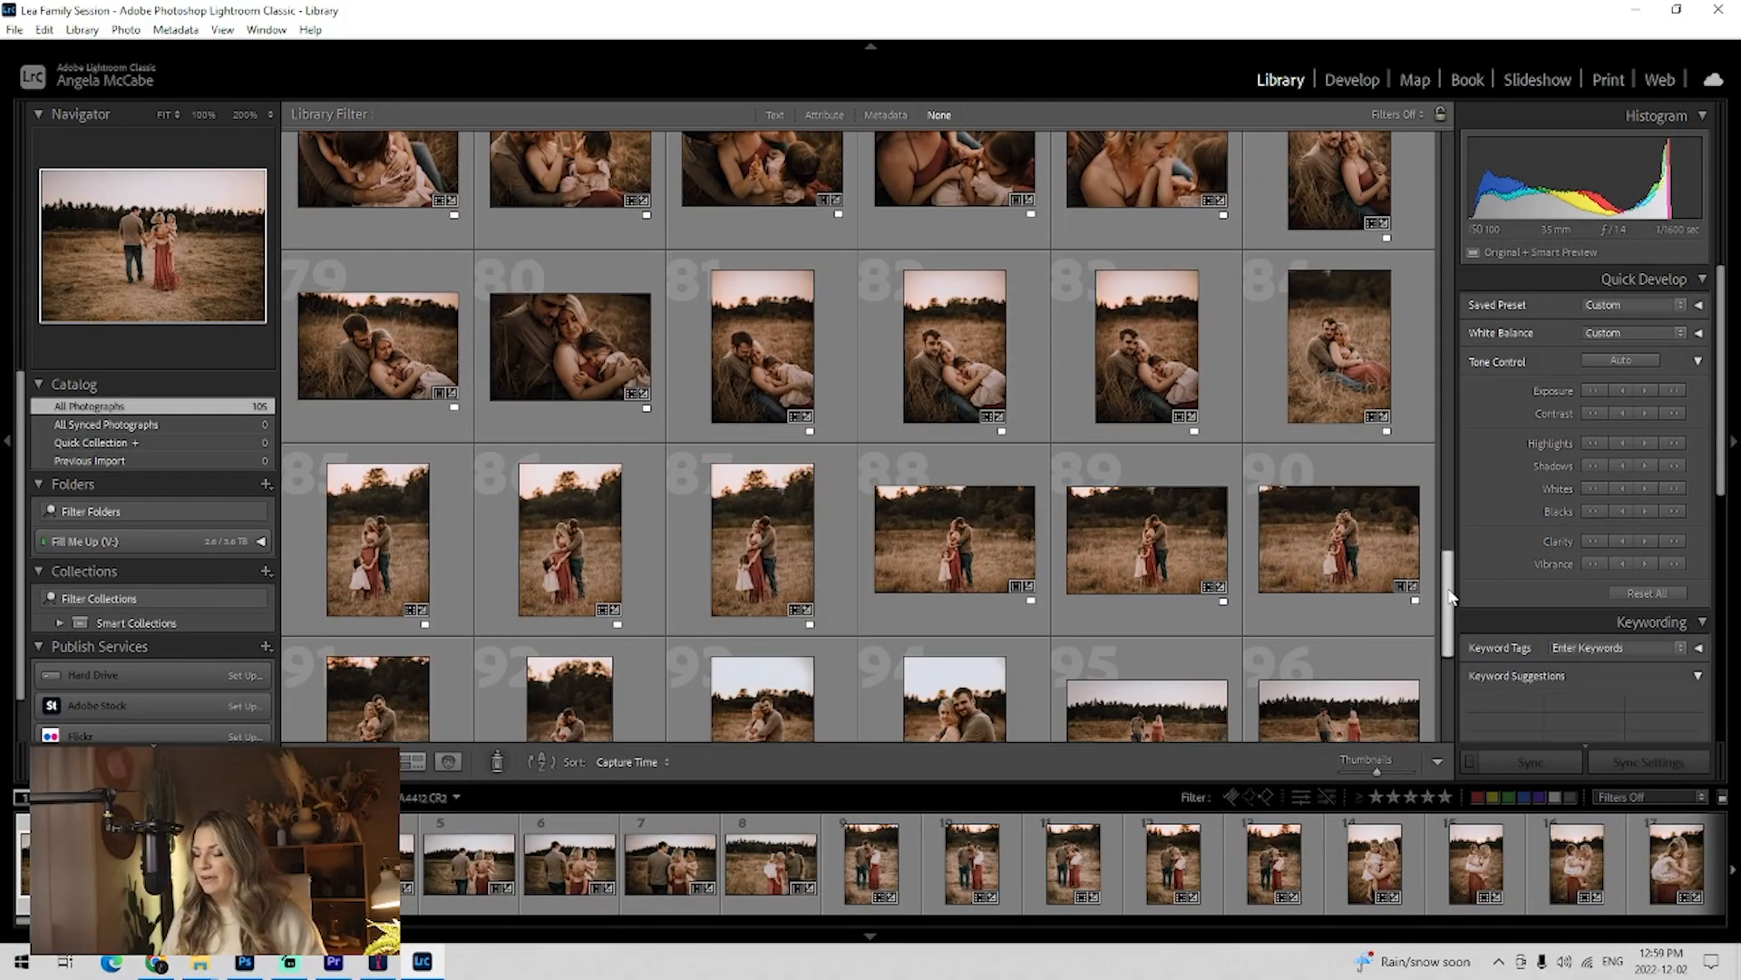
Return to the start of the session and view its opening photos one by one in Develop.
left_click_drag(1449, 596, 1454, 167)
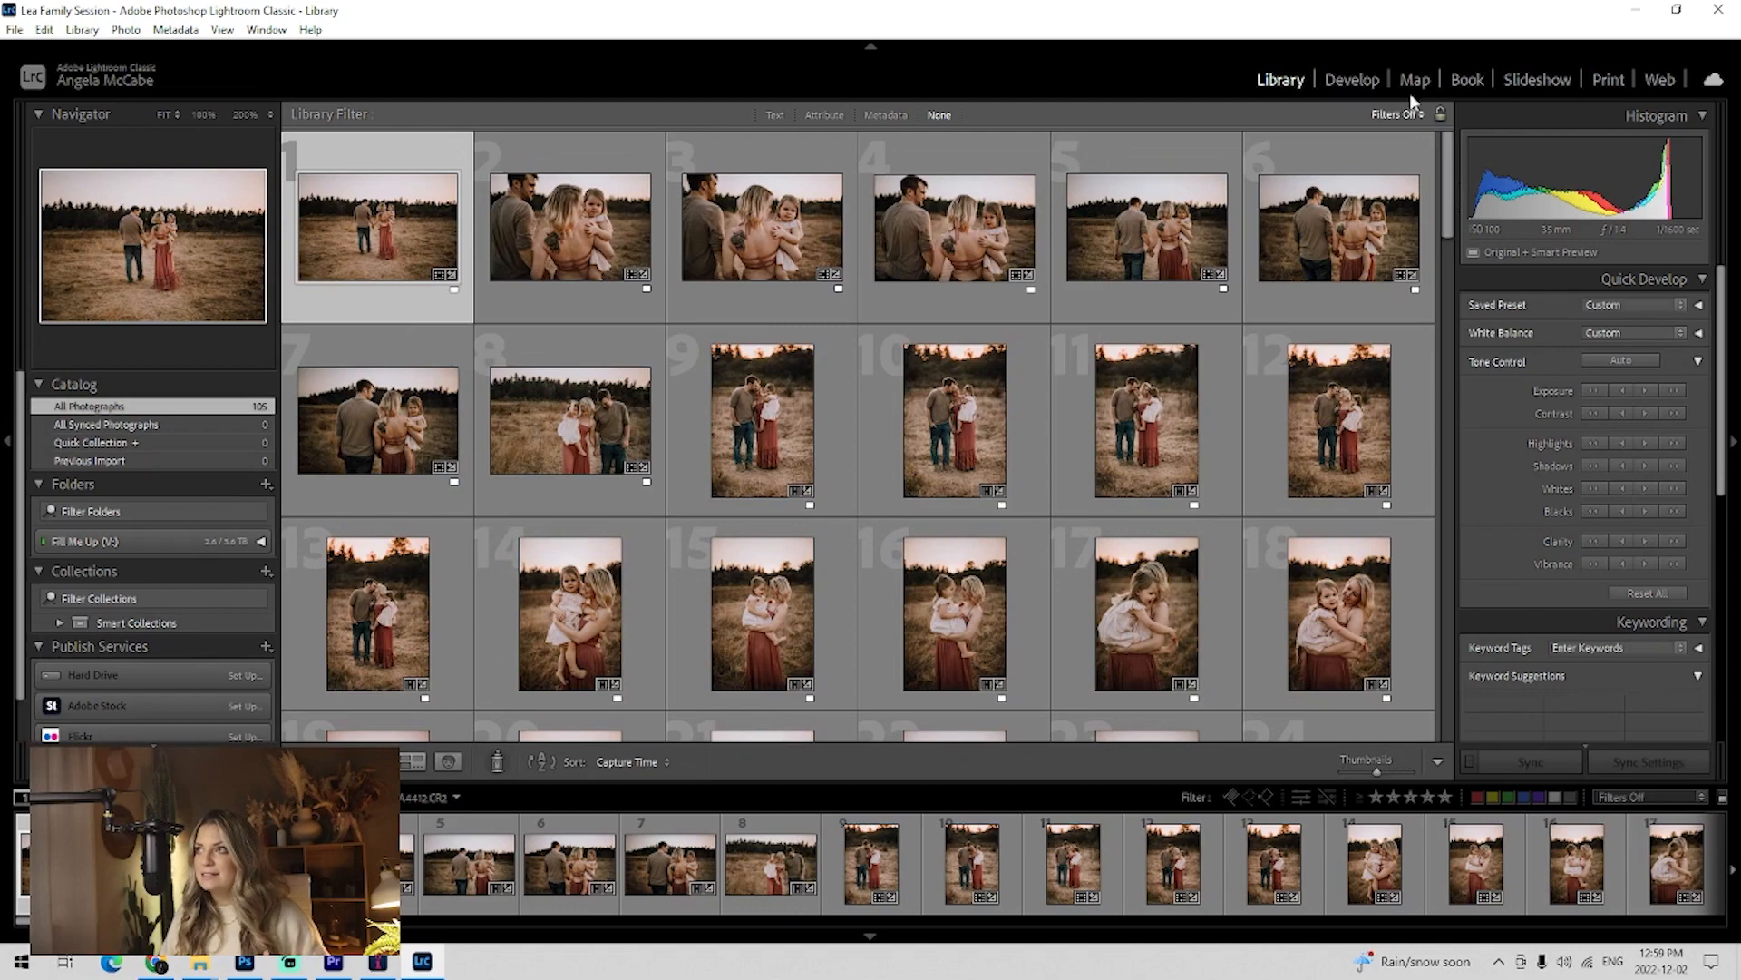
left_click(1351, 80)
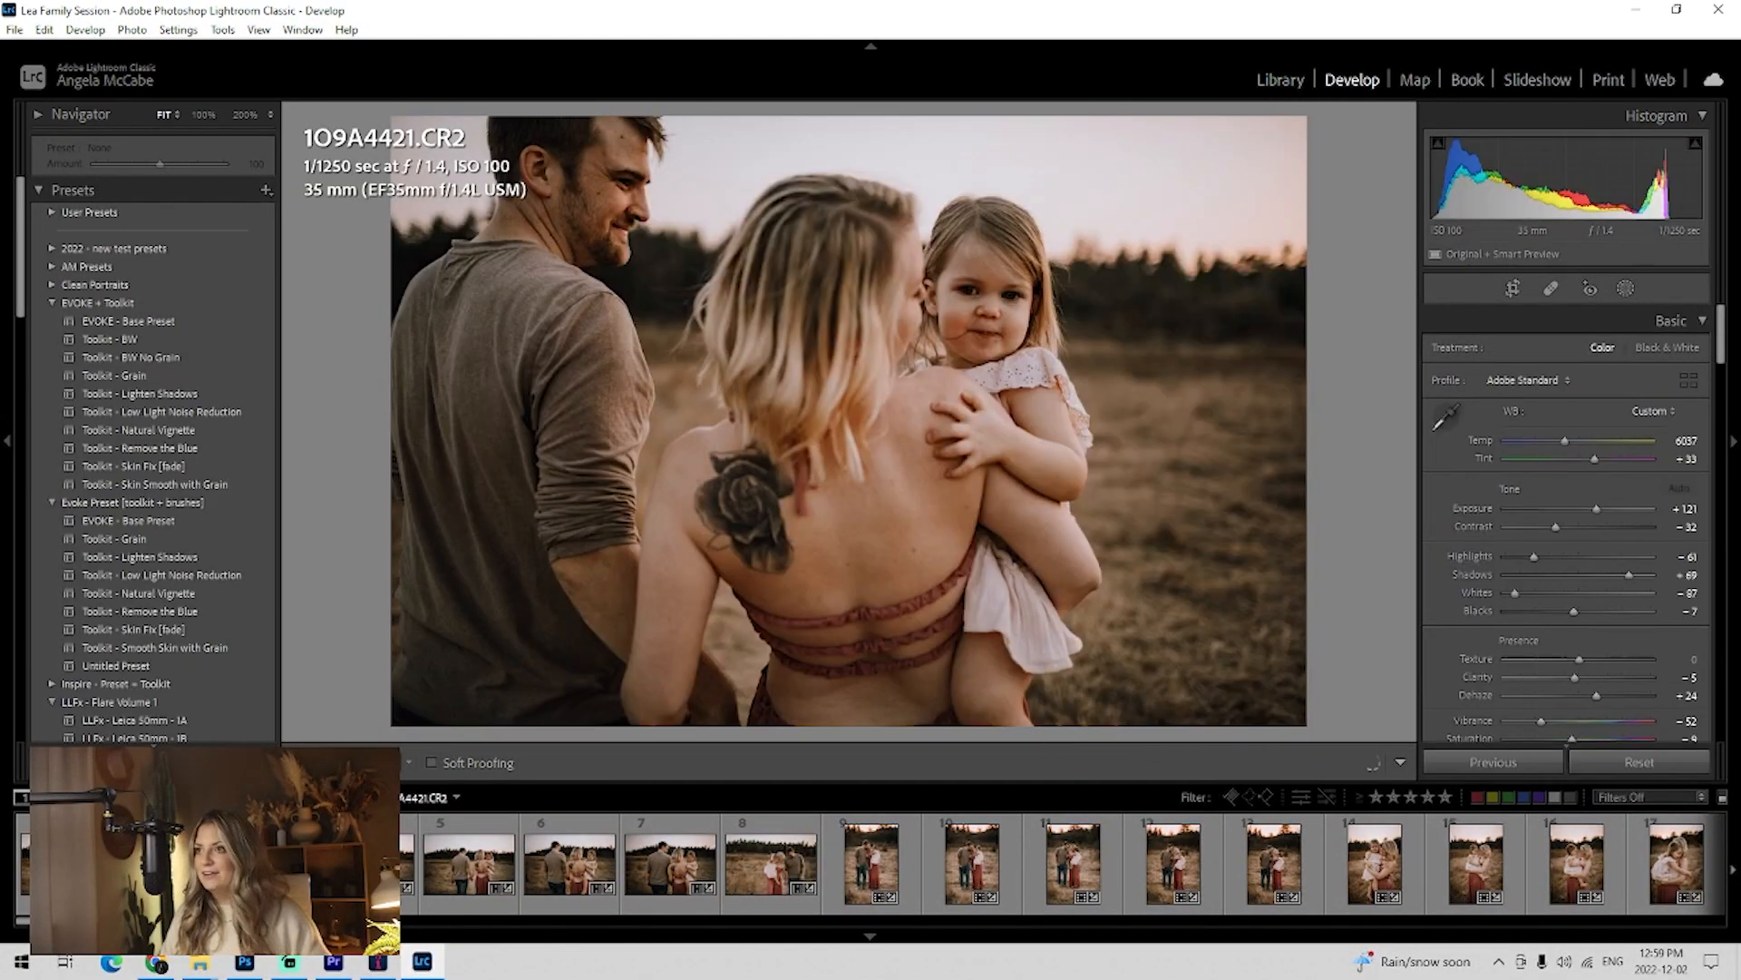
key("Right")
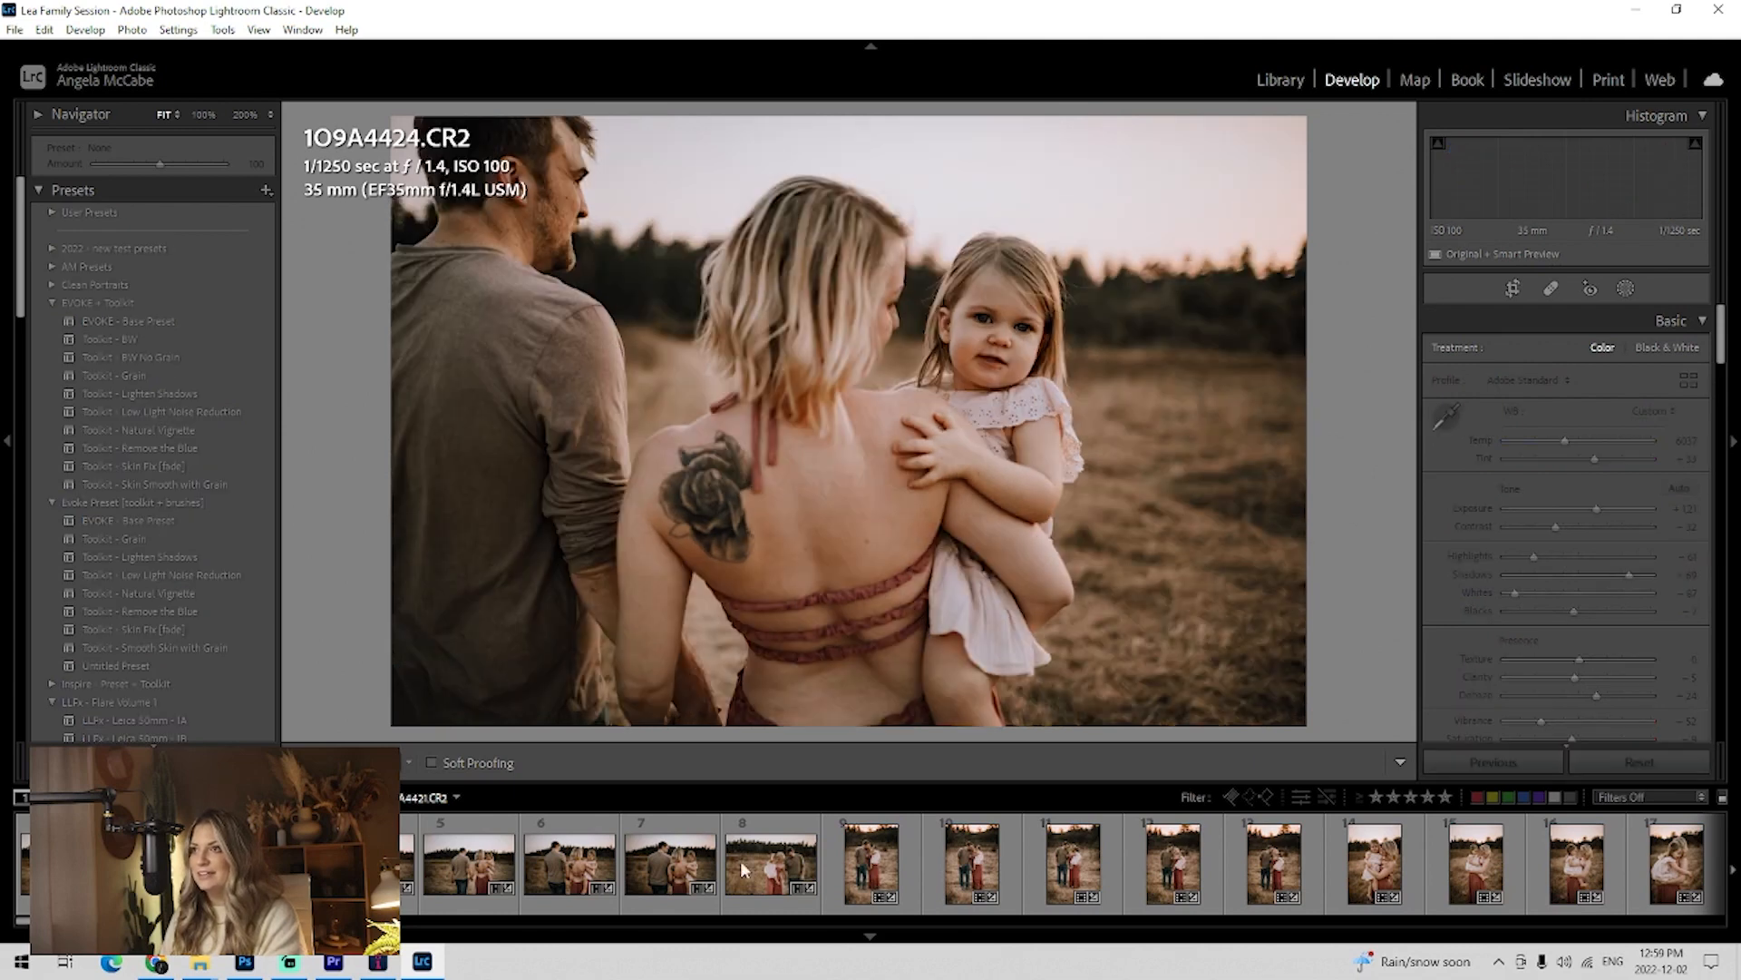
Straighten the crop of the fifth photo, 1O9A4431.CR2, to an angle of -1.27.
left_click(479, 864)
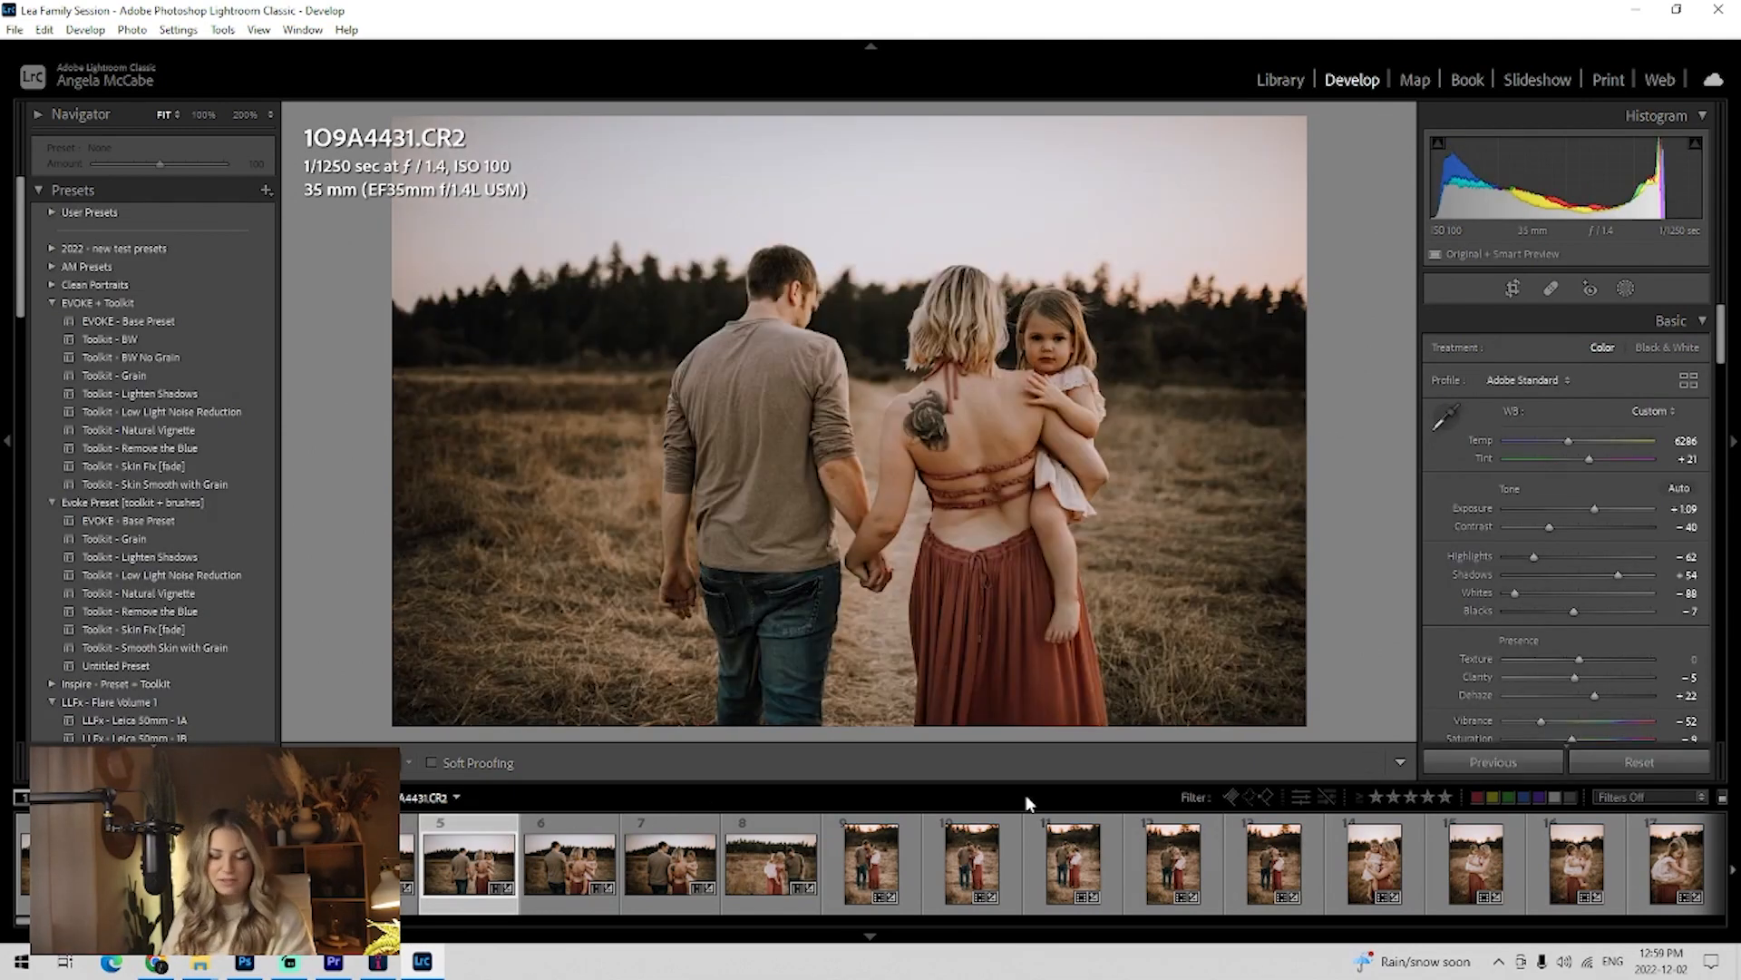
left_click(1515, 287)
left_click_drag(1327, 427, 1334, 414)
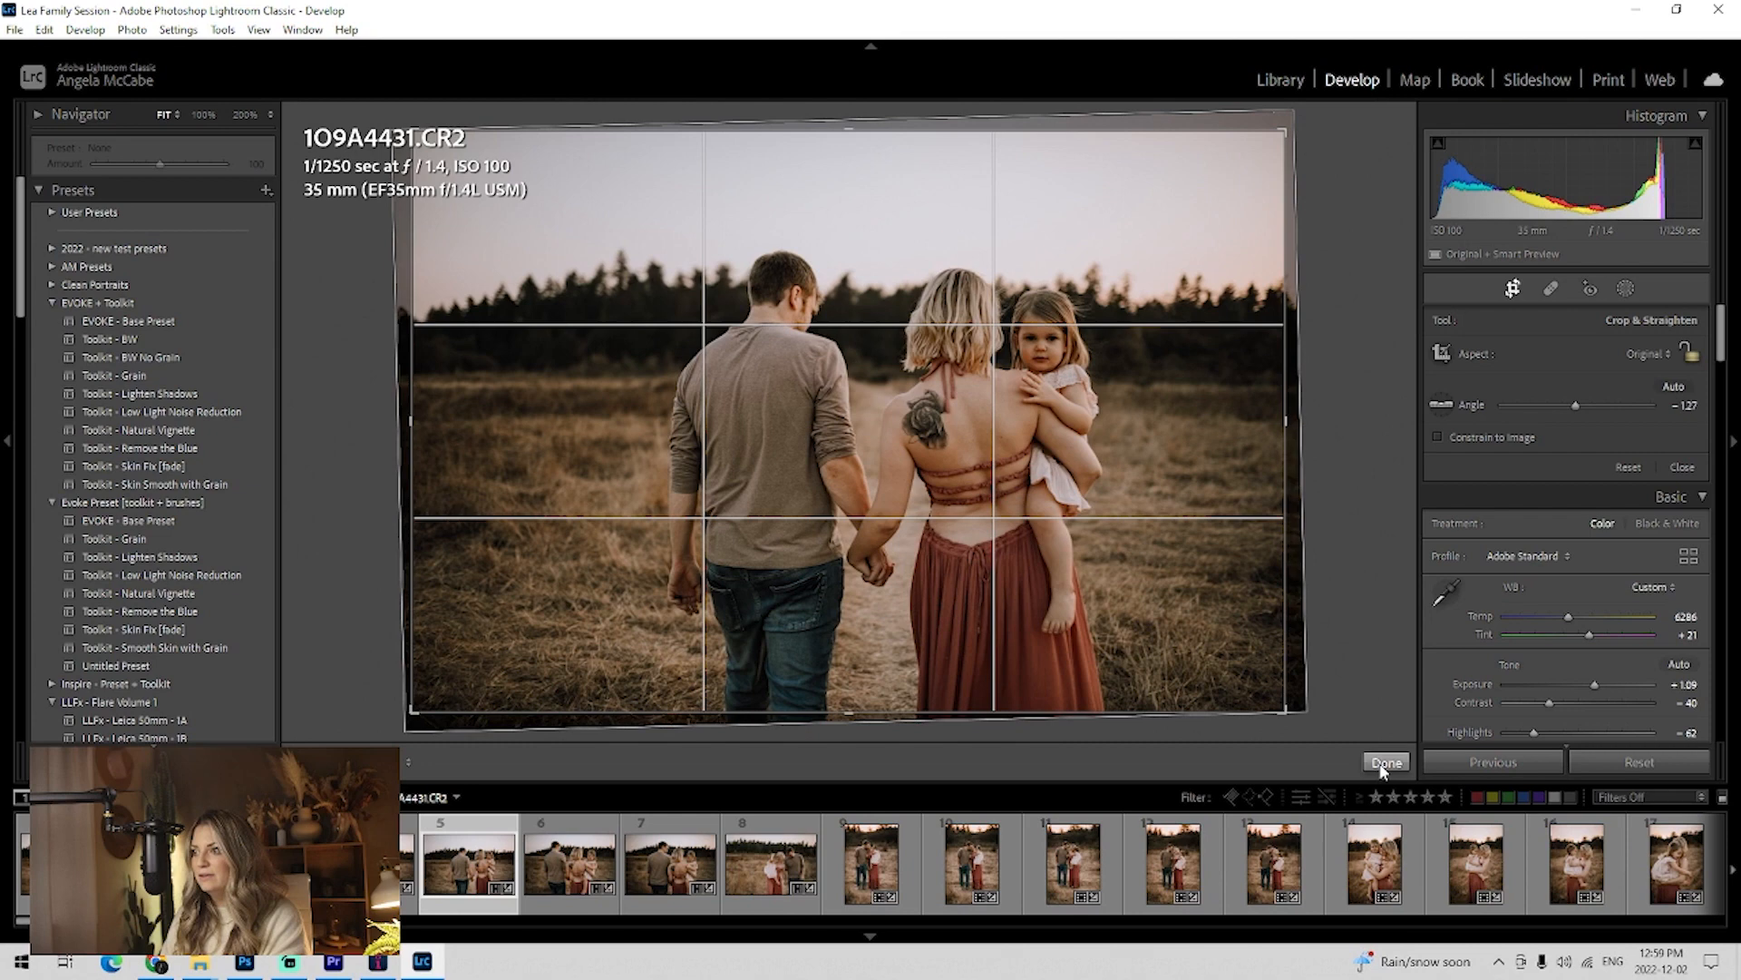
left_click(1385, 763)
On photo 1O9A4449.CR2, set Tint to +23, Exposure to +0.59 and Shadows to +86.
left_click(758, 878)
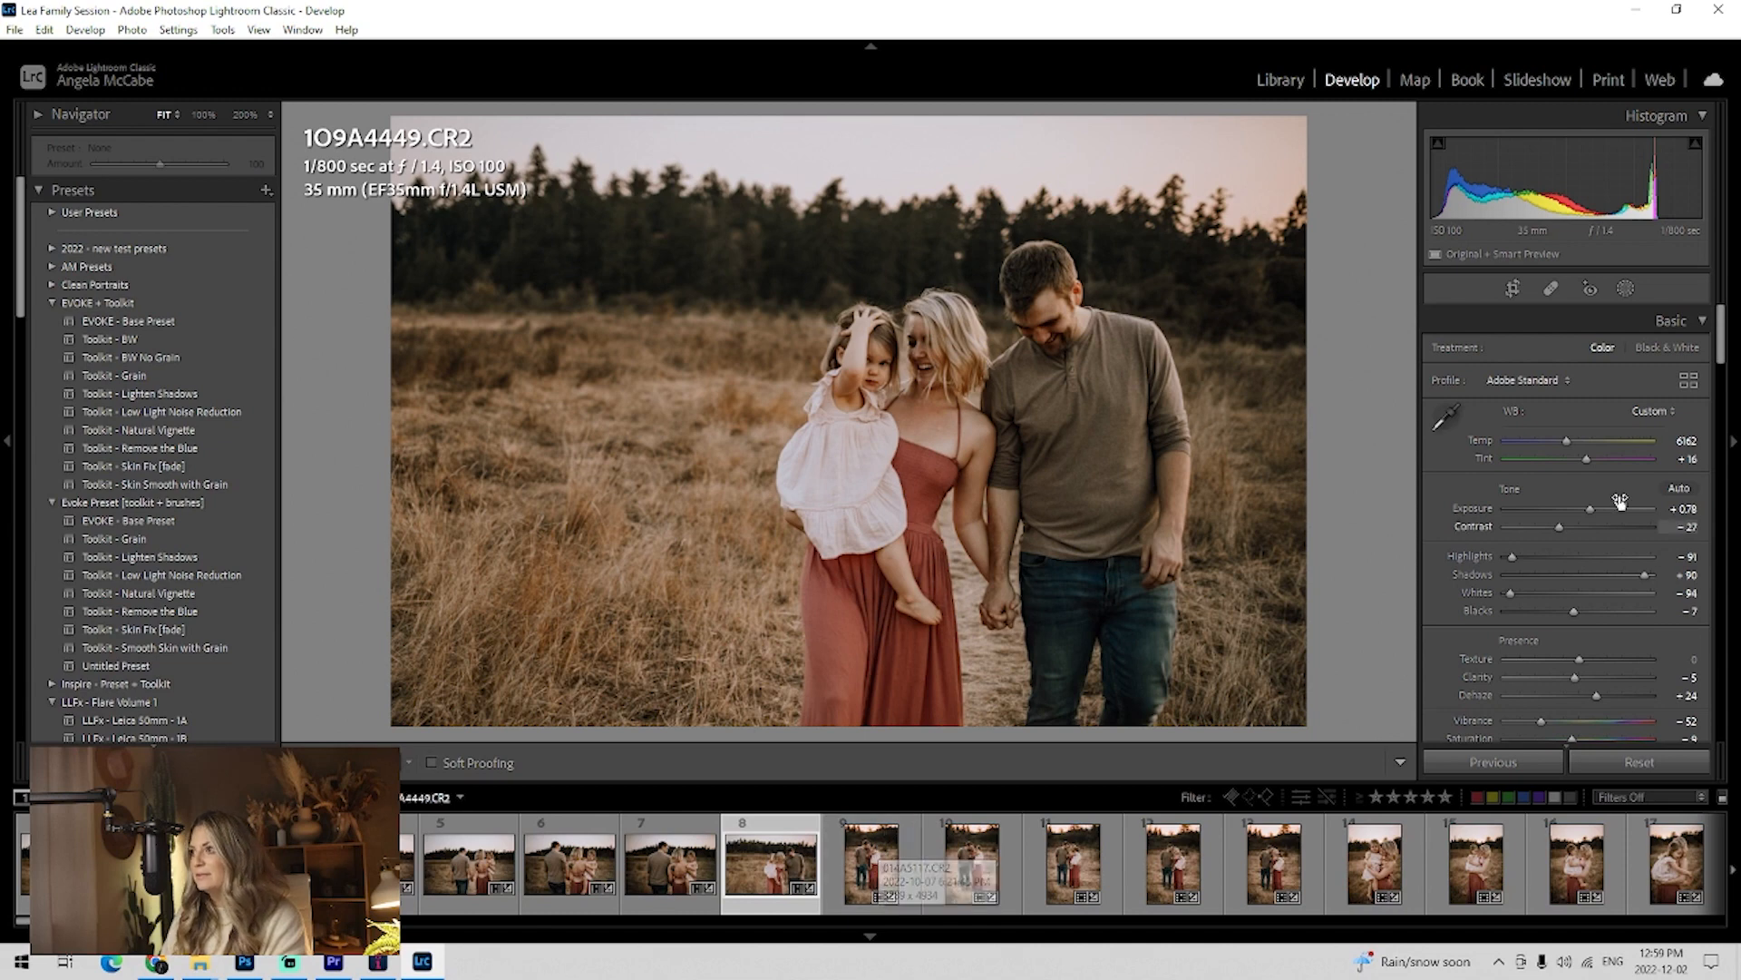
left_click_drag(1586, 454, 1586, 508)
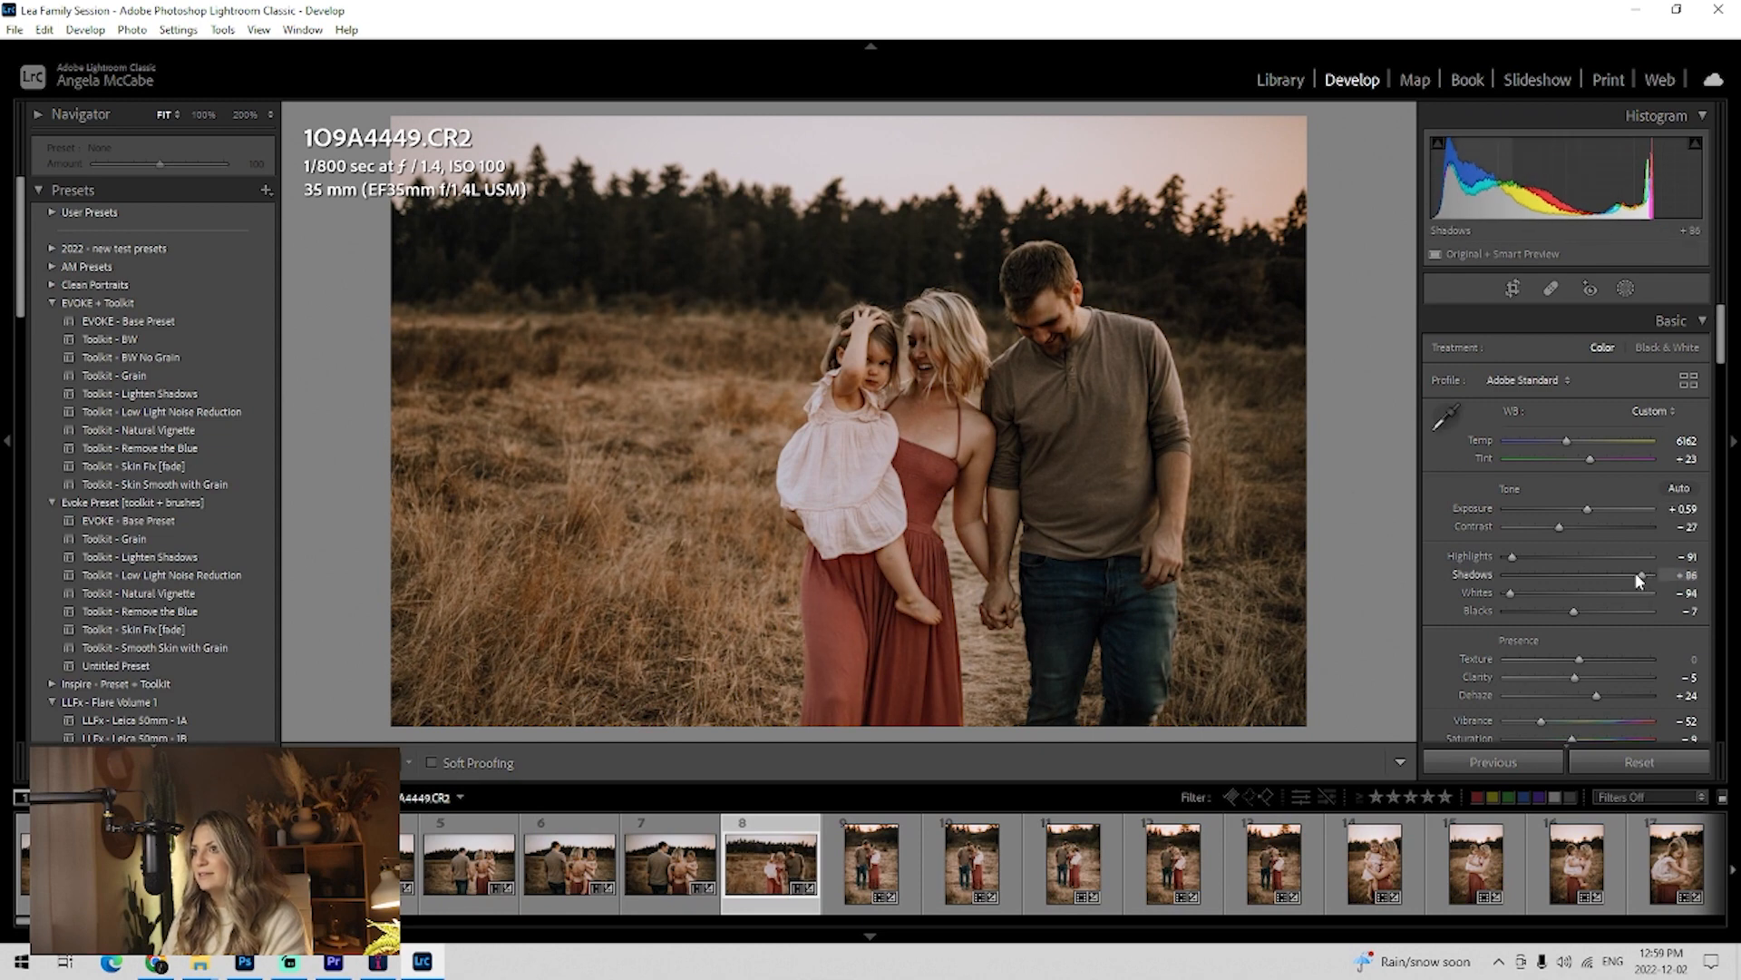
Brush a mask with reset effect settings over the parents' faces in 1O9A4449.CR2, with Exposure 0.10 and Shadows 29.
left_click(1625, 289)
left_click(1467, 402)
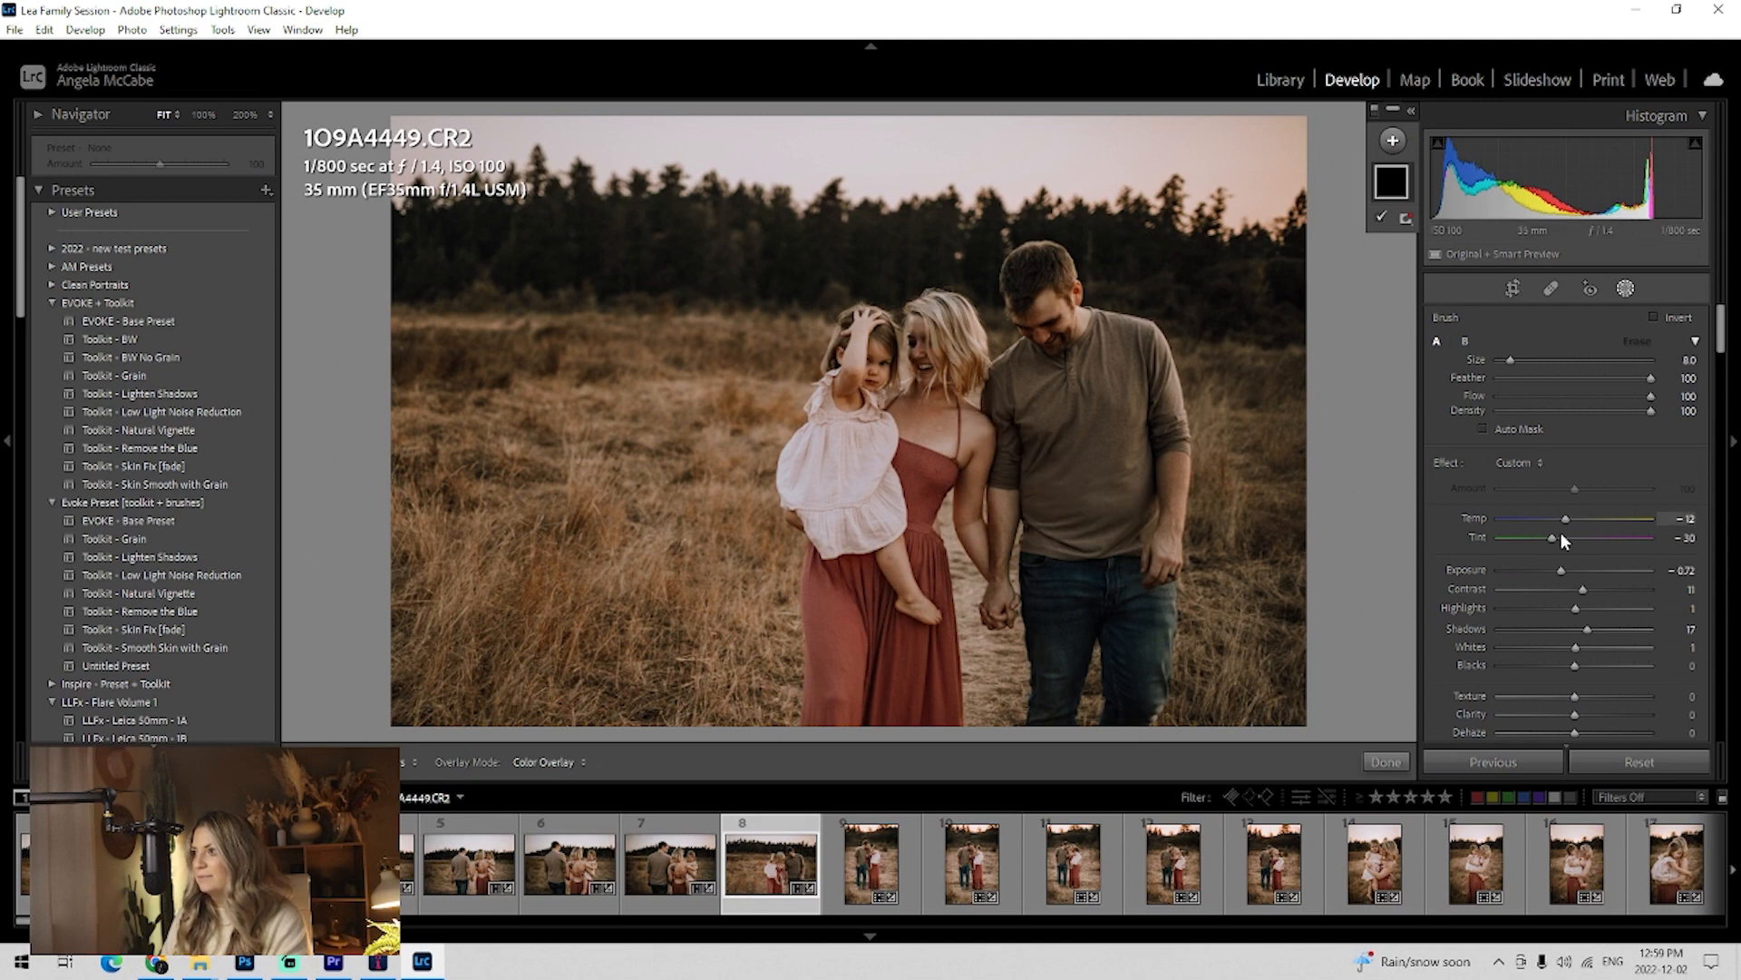
double_click(1445, 465)
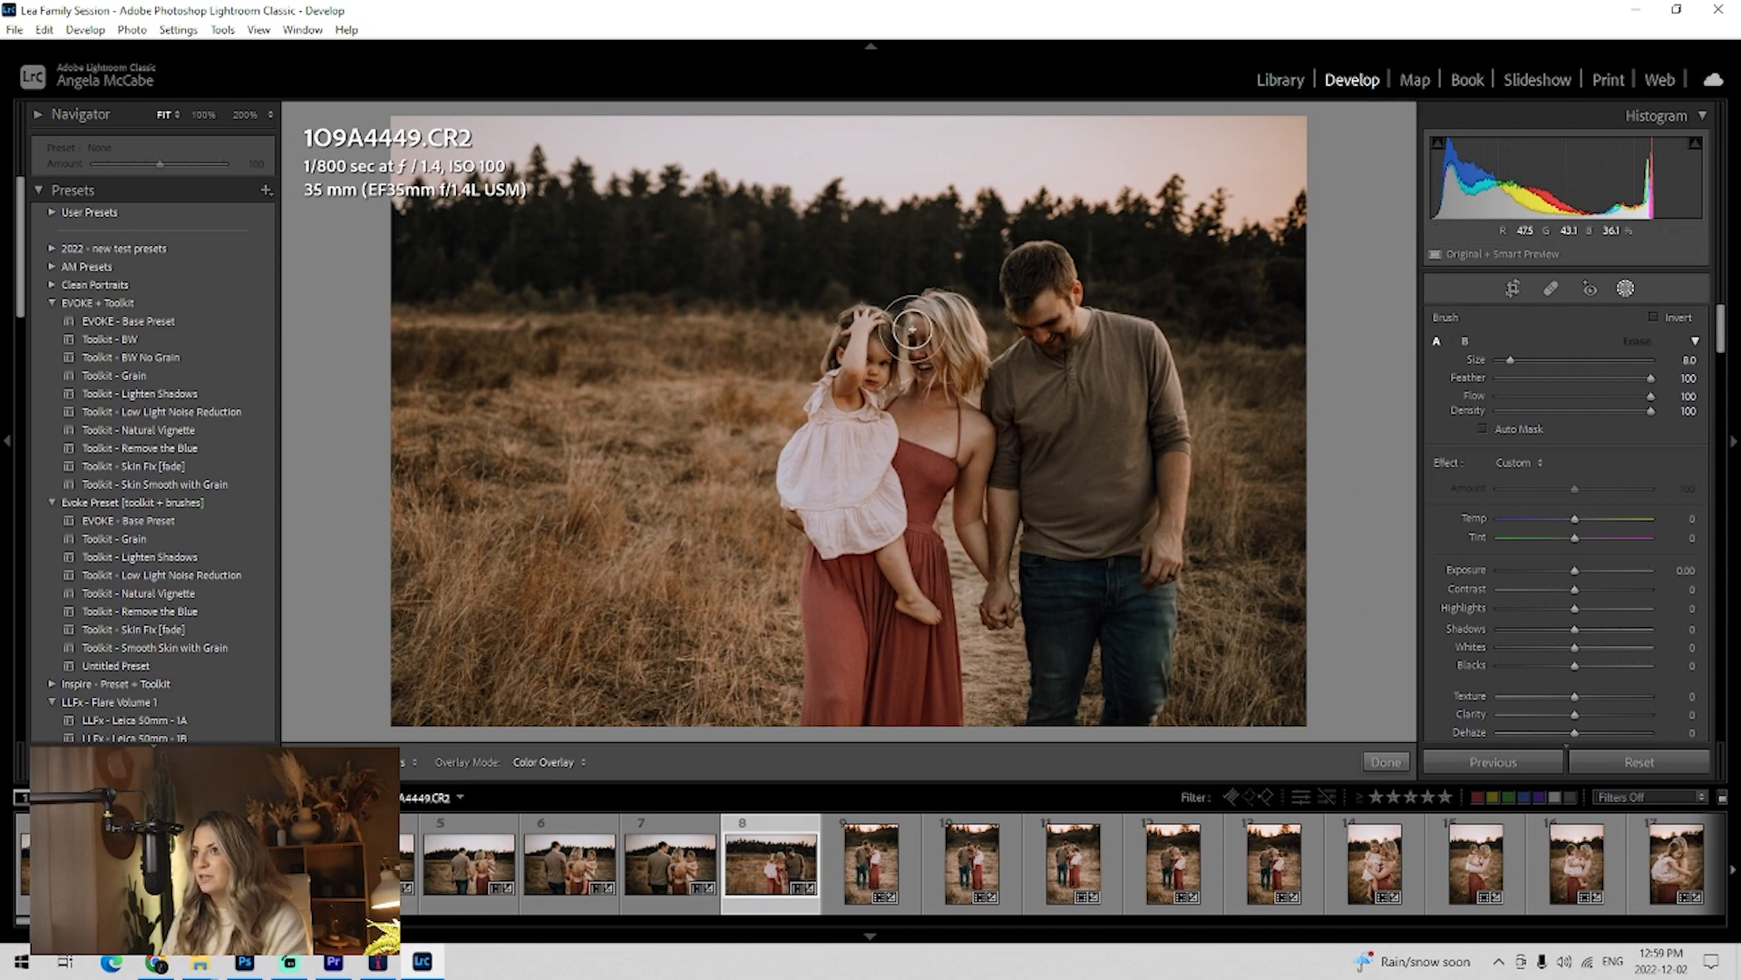
left_click_drag(1029, 299, 1043, 340)
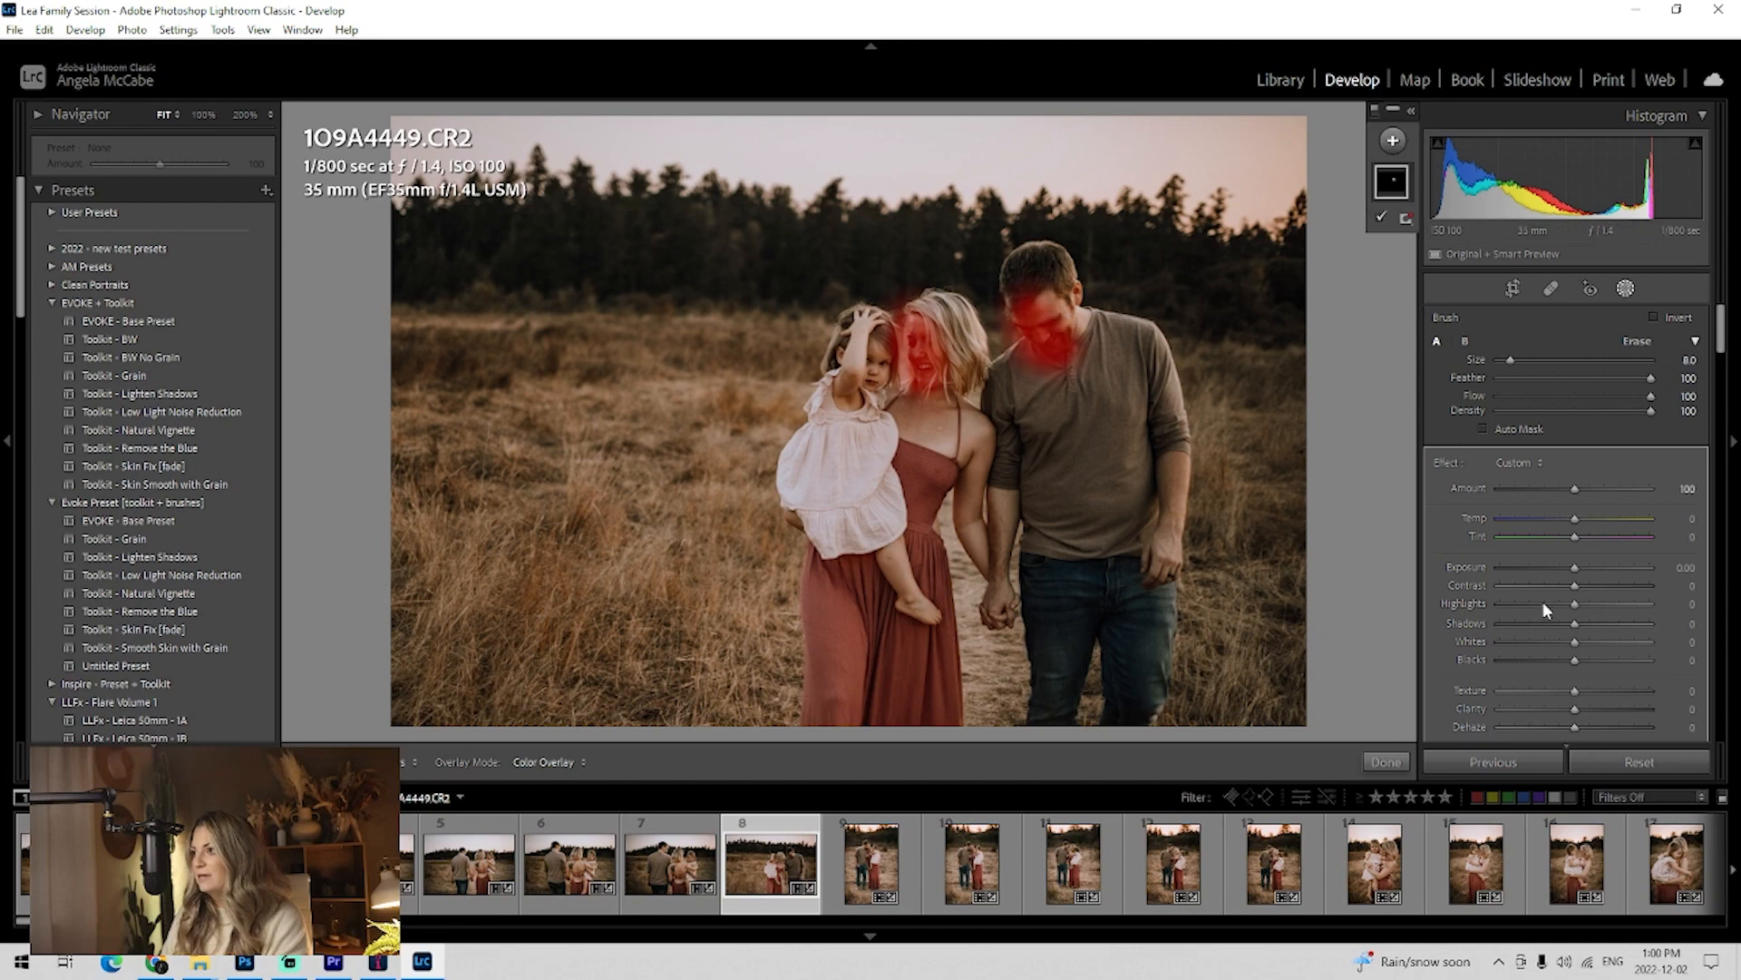
left_click_drag(1595, 621, 1599, 623)
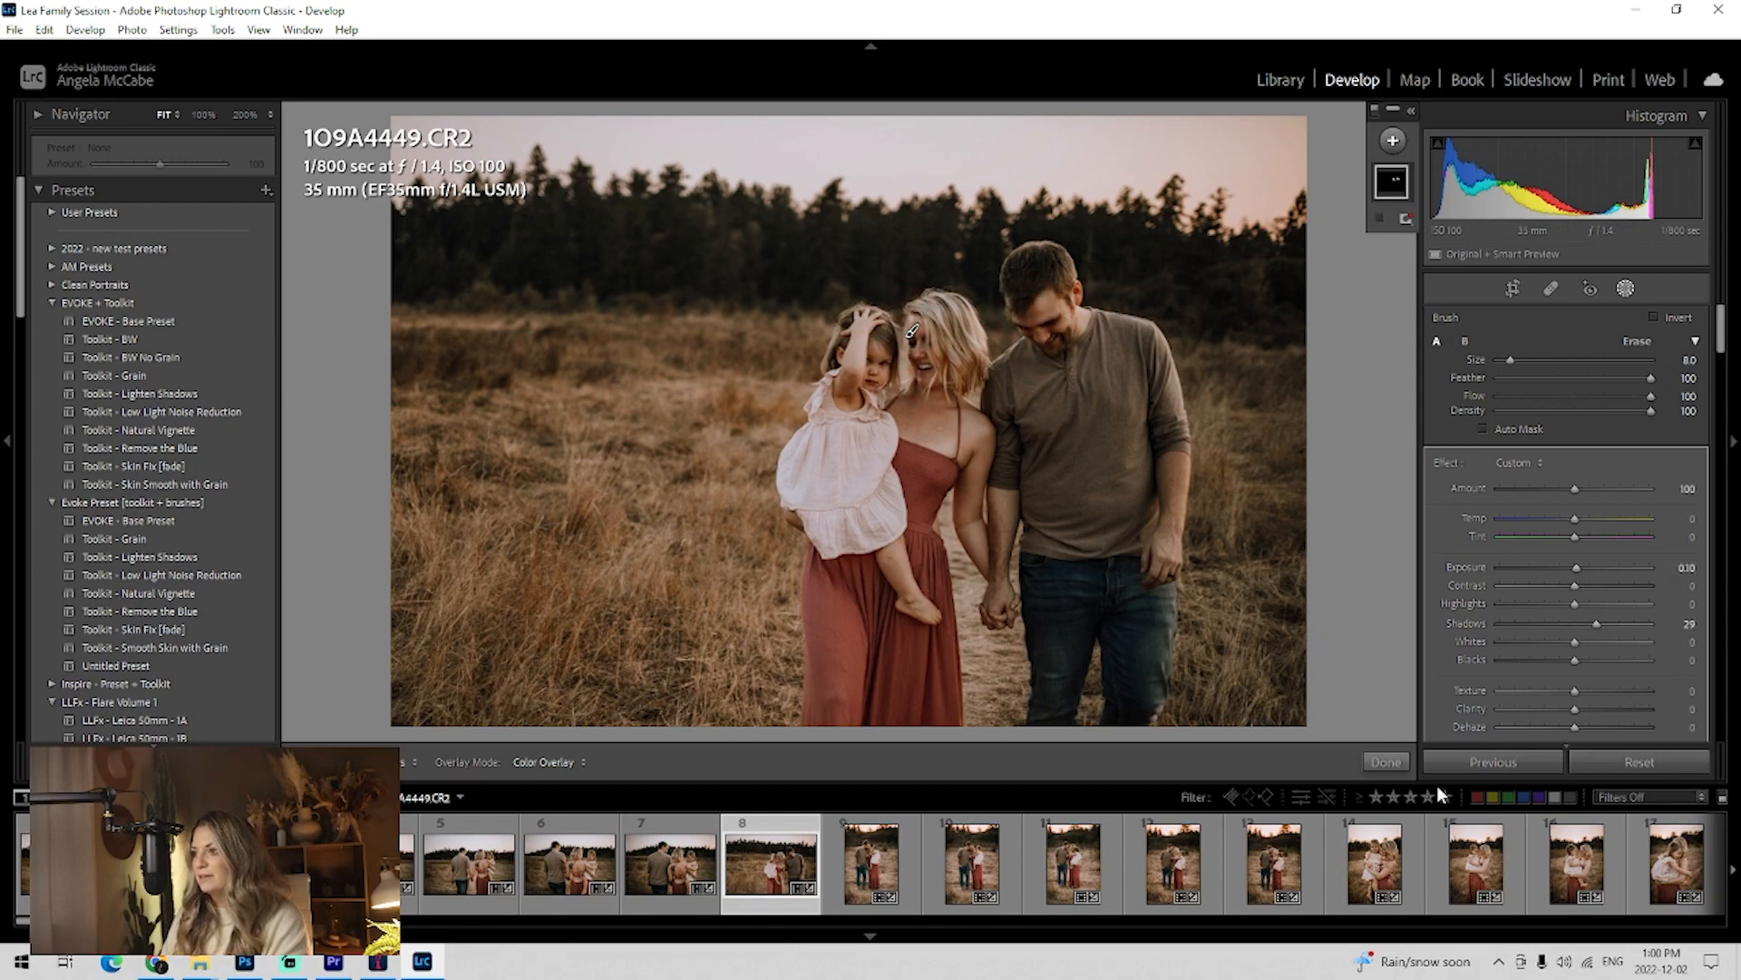
Crop photo 014A5117.CR2 tighter around the standing family and set its Temp to 6907.
left_click(880, 867)
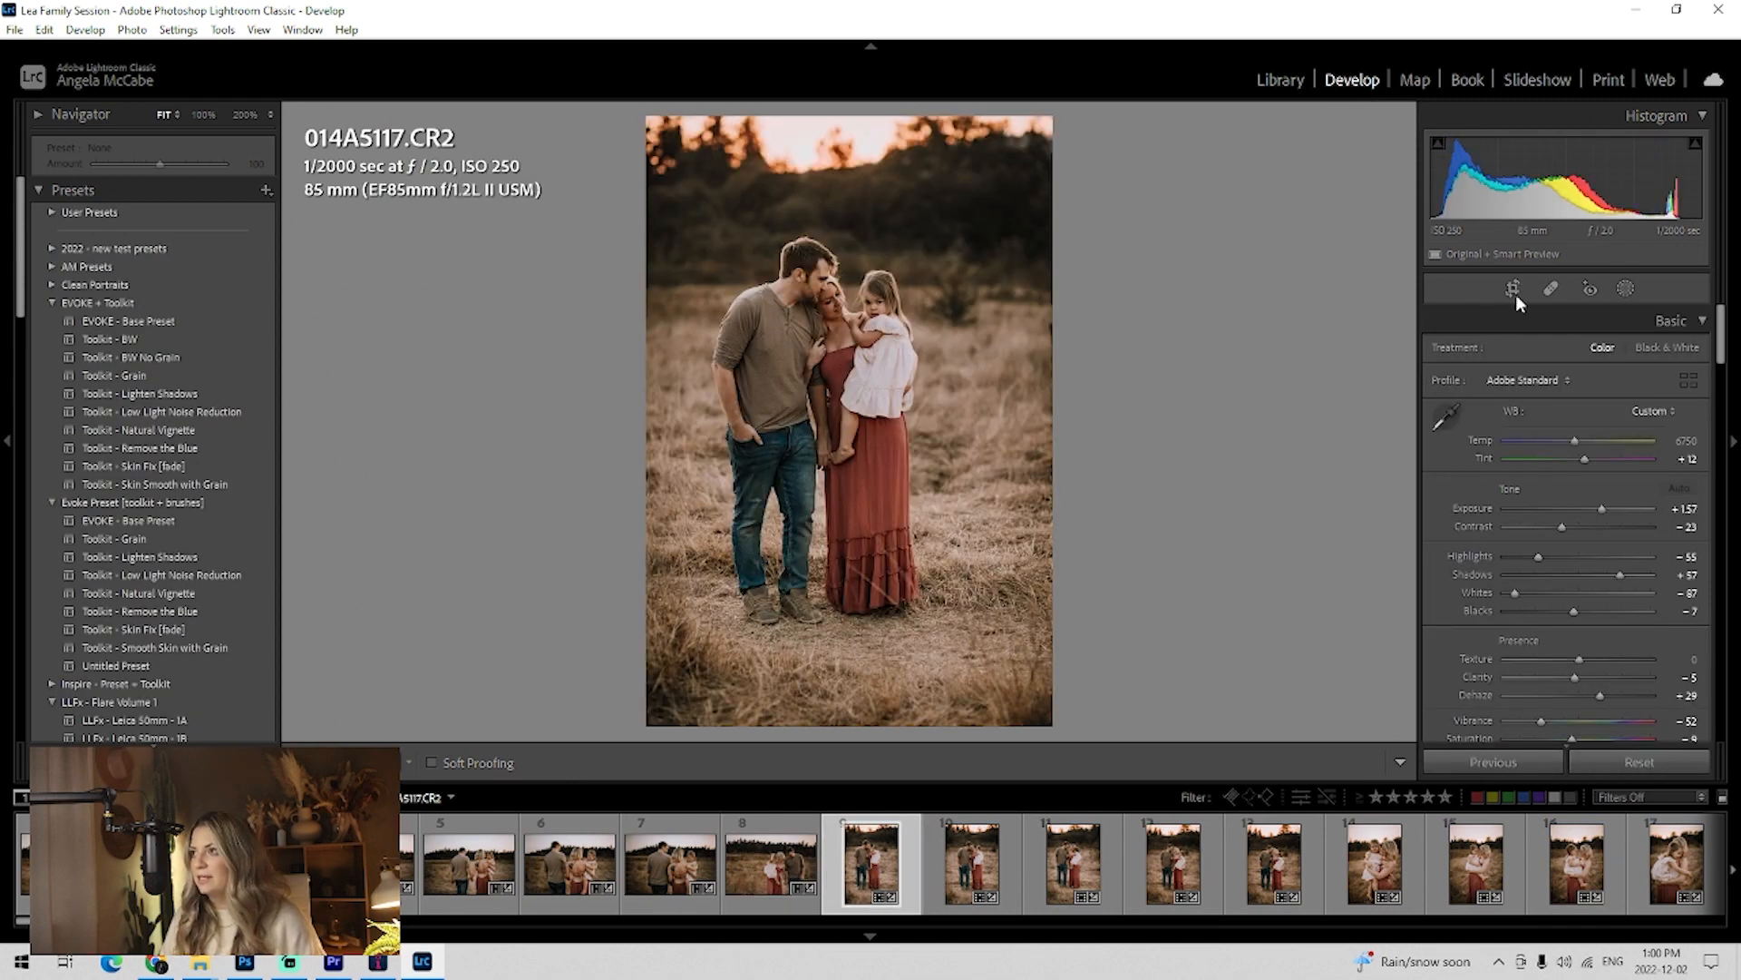
left_click(1512, 289)
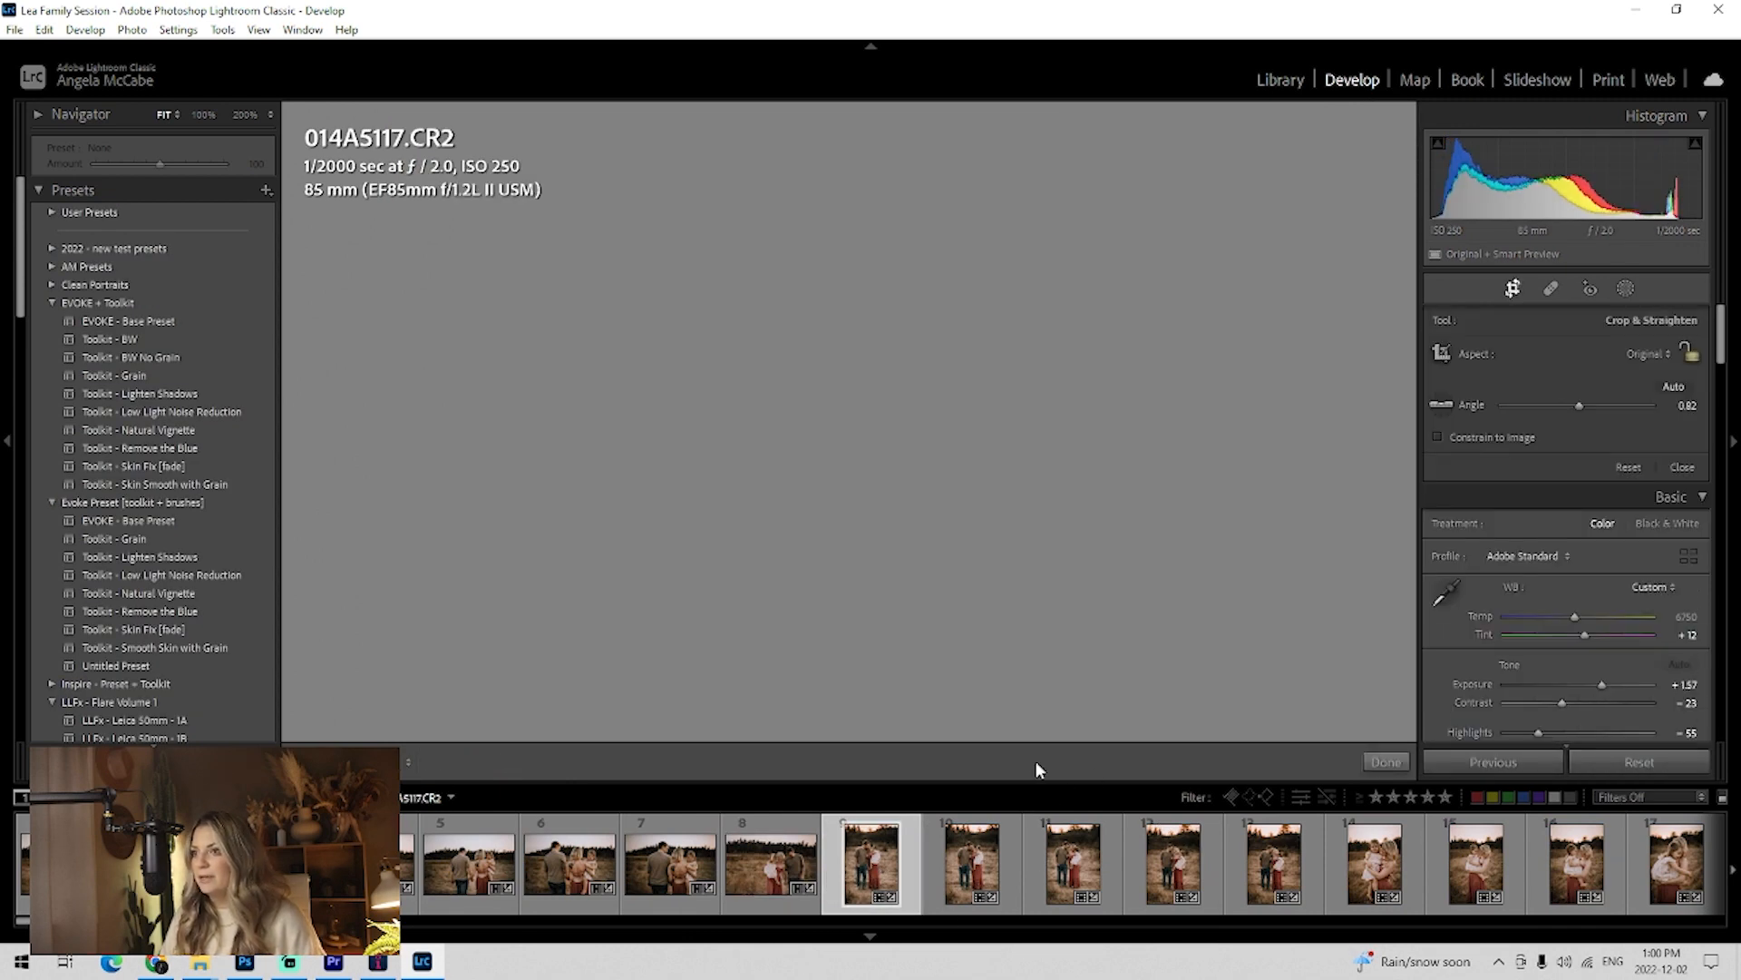
left_click_drag(1048, 719, 1027, 686)
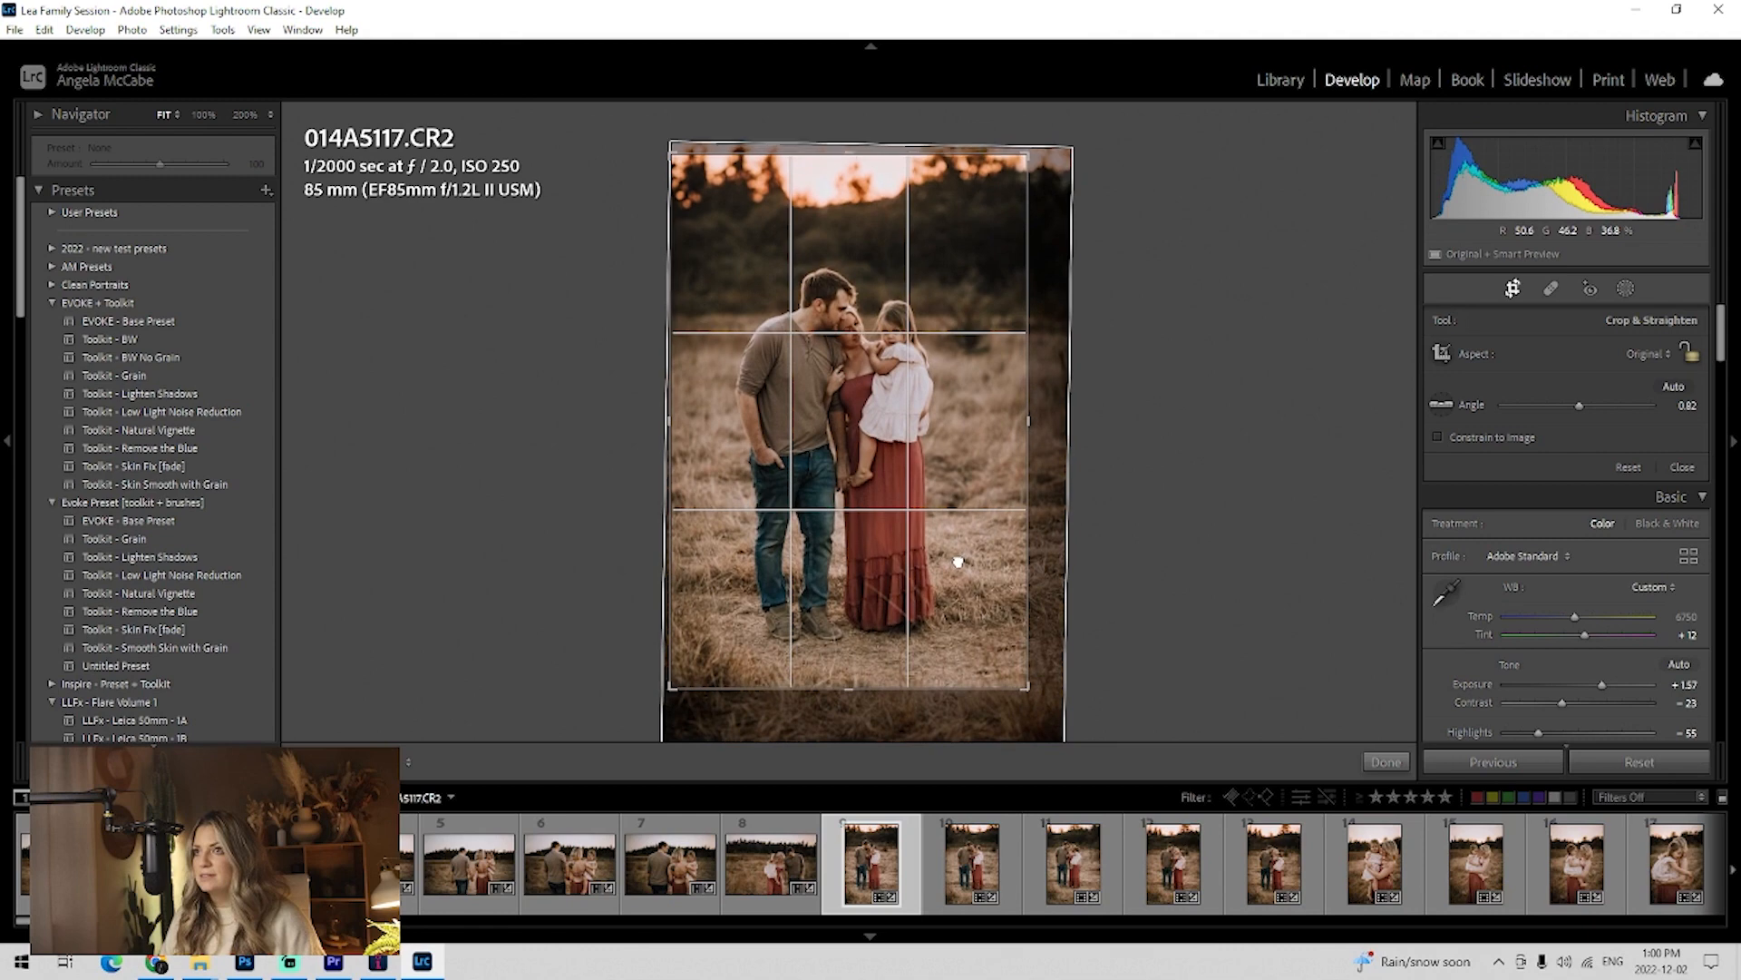
left_click(1385, 763)
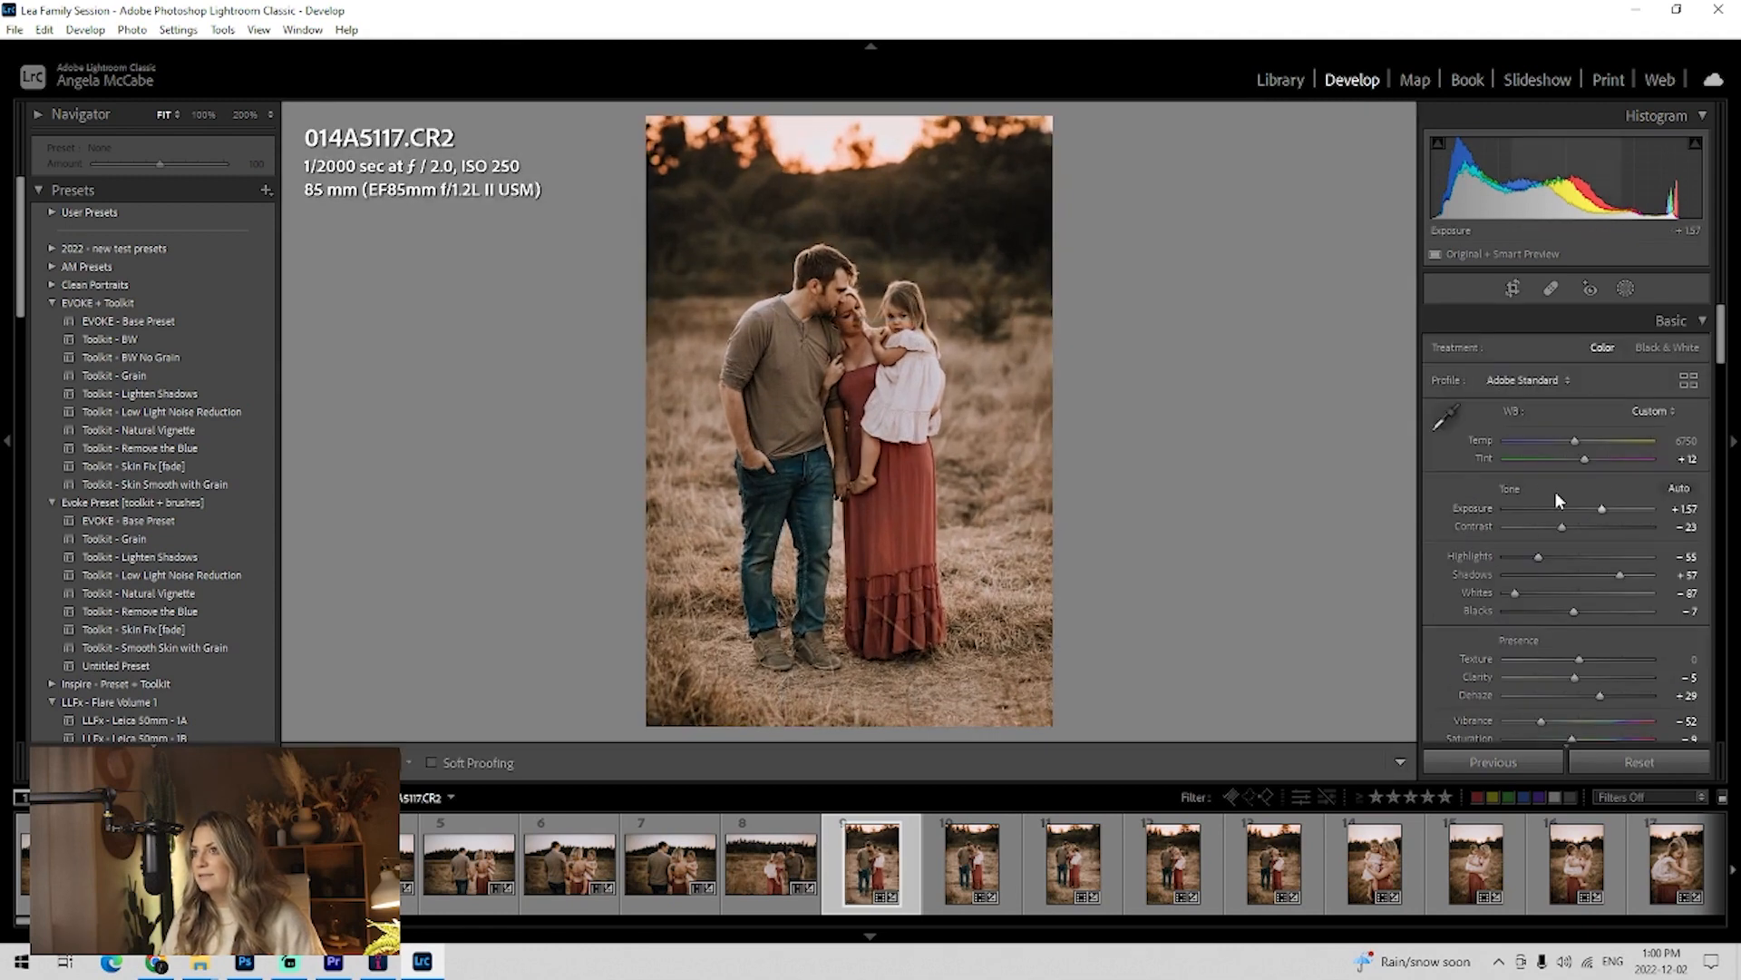
left_click_drag(1575, 439, 1578, 438)
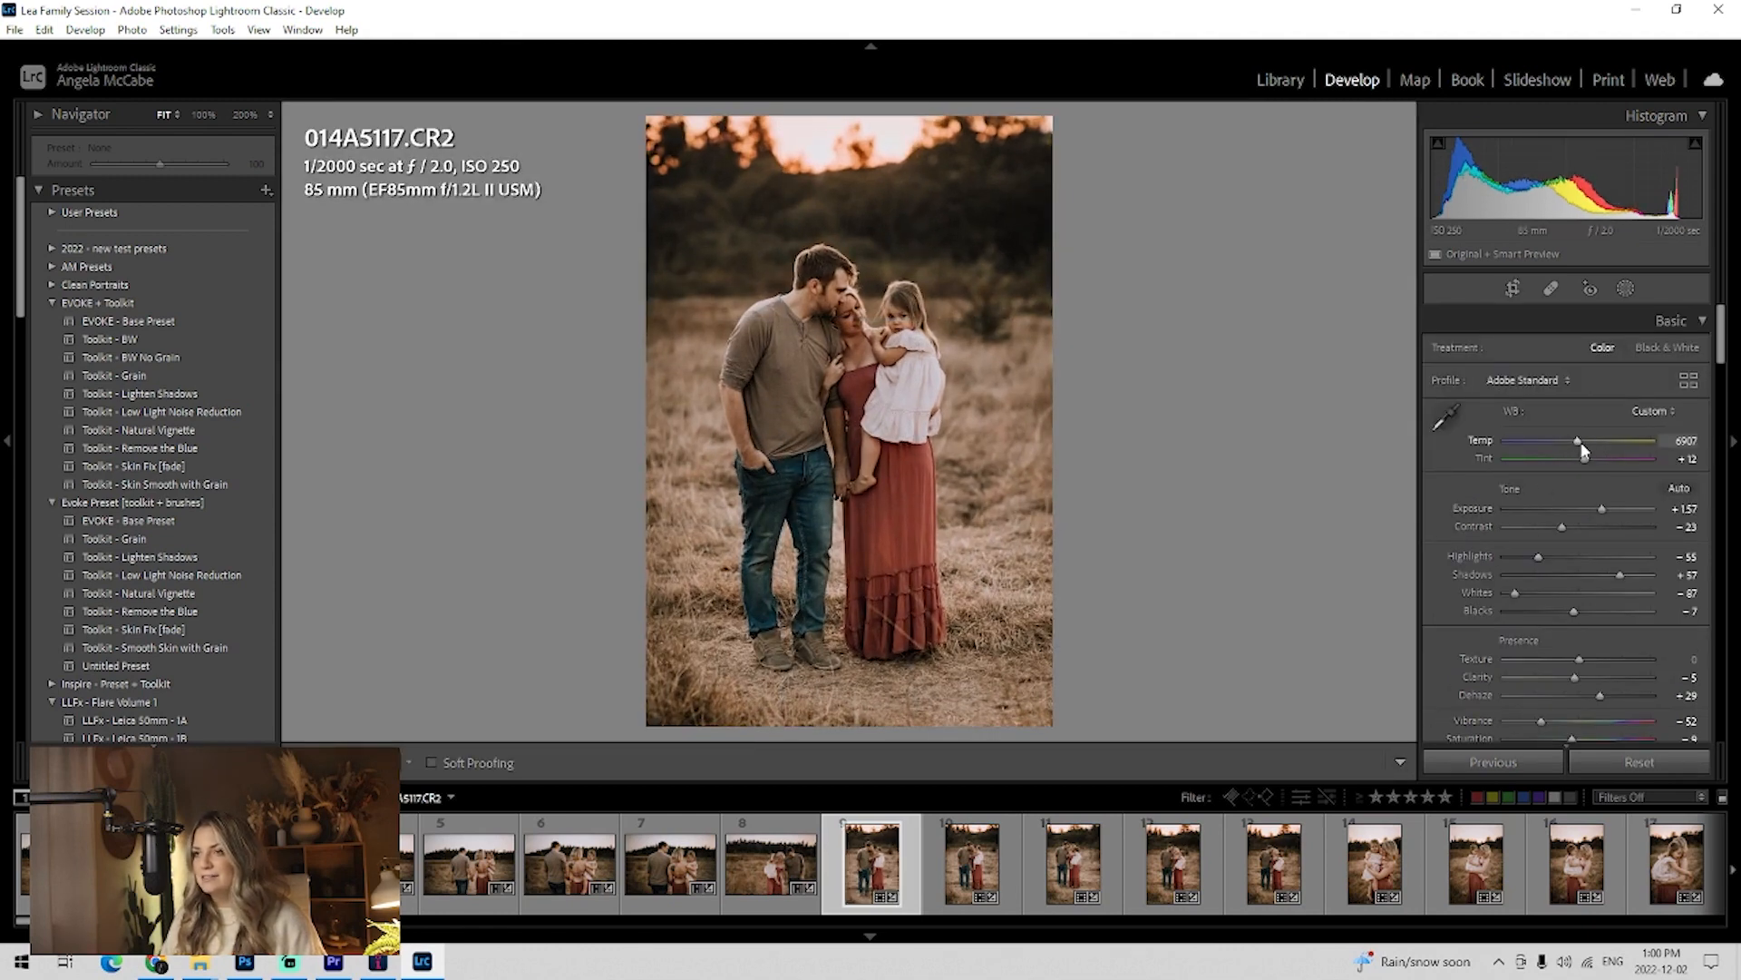
On photo 014A5139.CR2, set Temp to 7404, Tint to +18, Contrast to -20 and Shadows to +49.
key("Right")
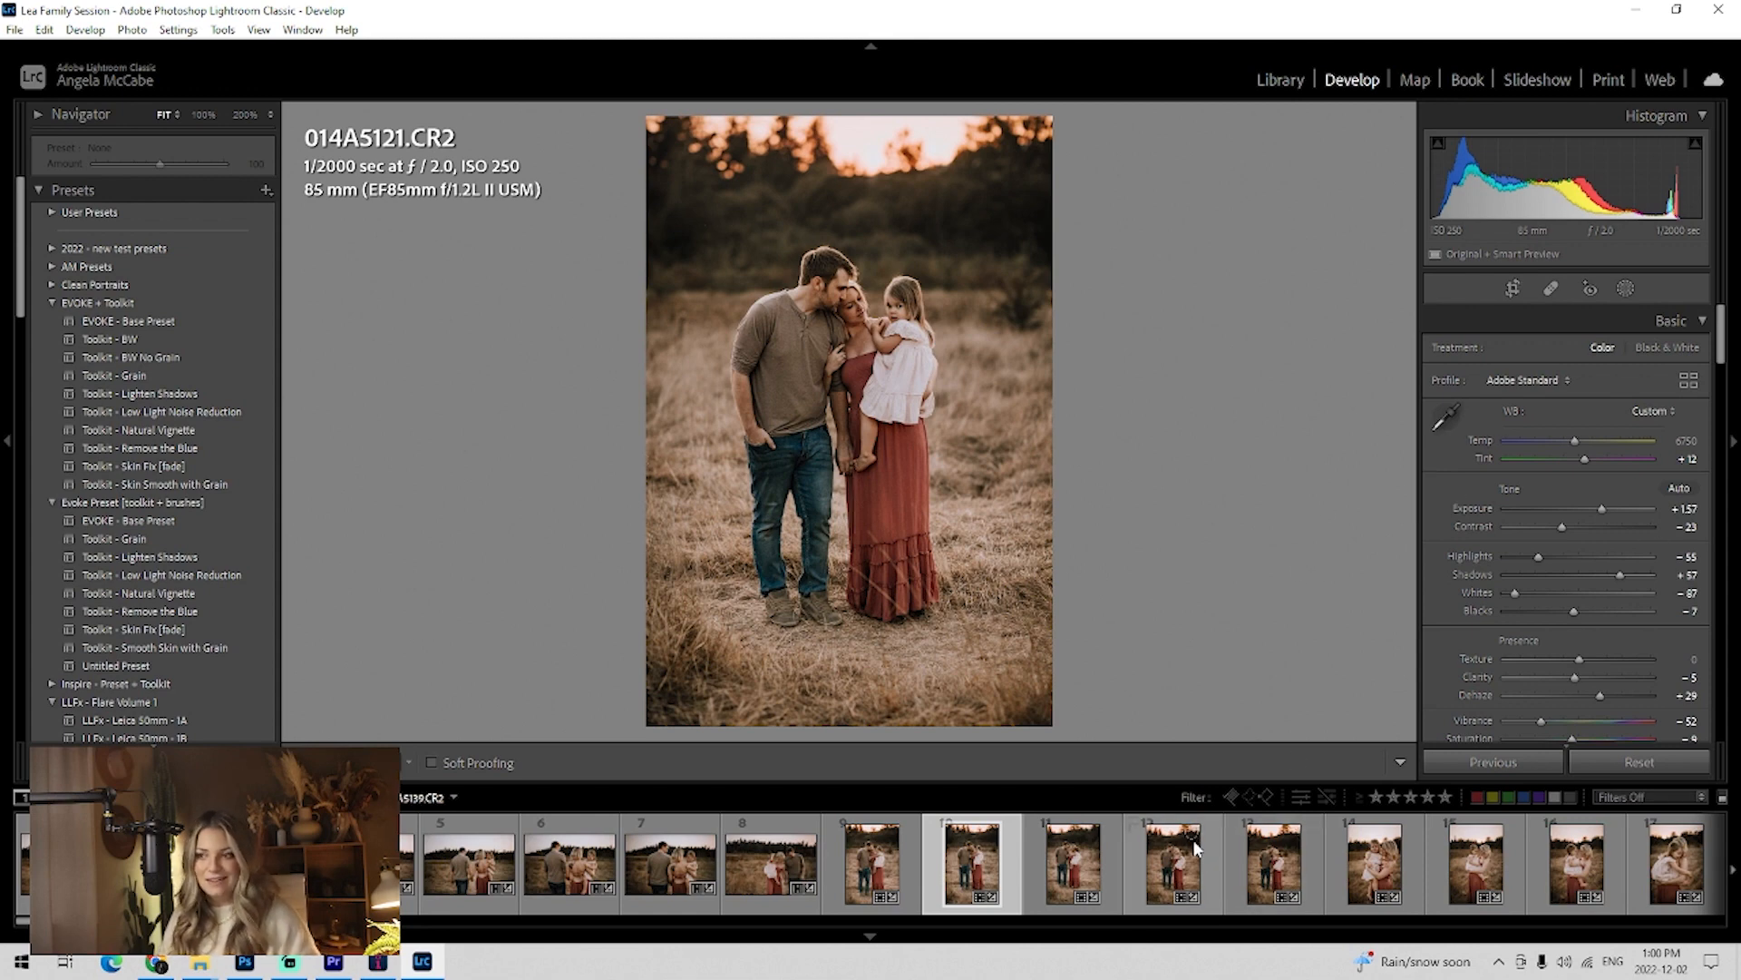
left_click(1179, 878)
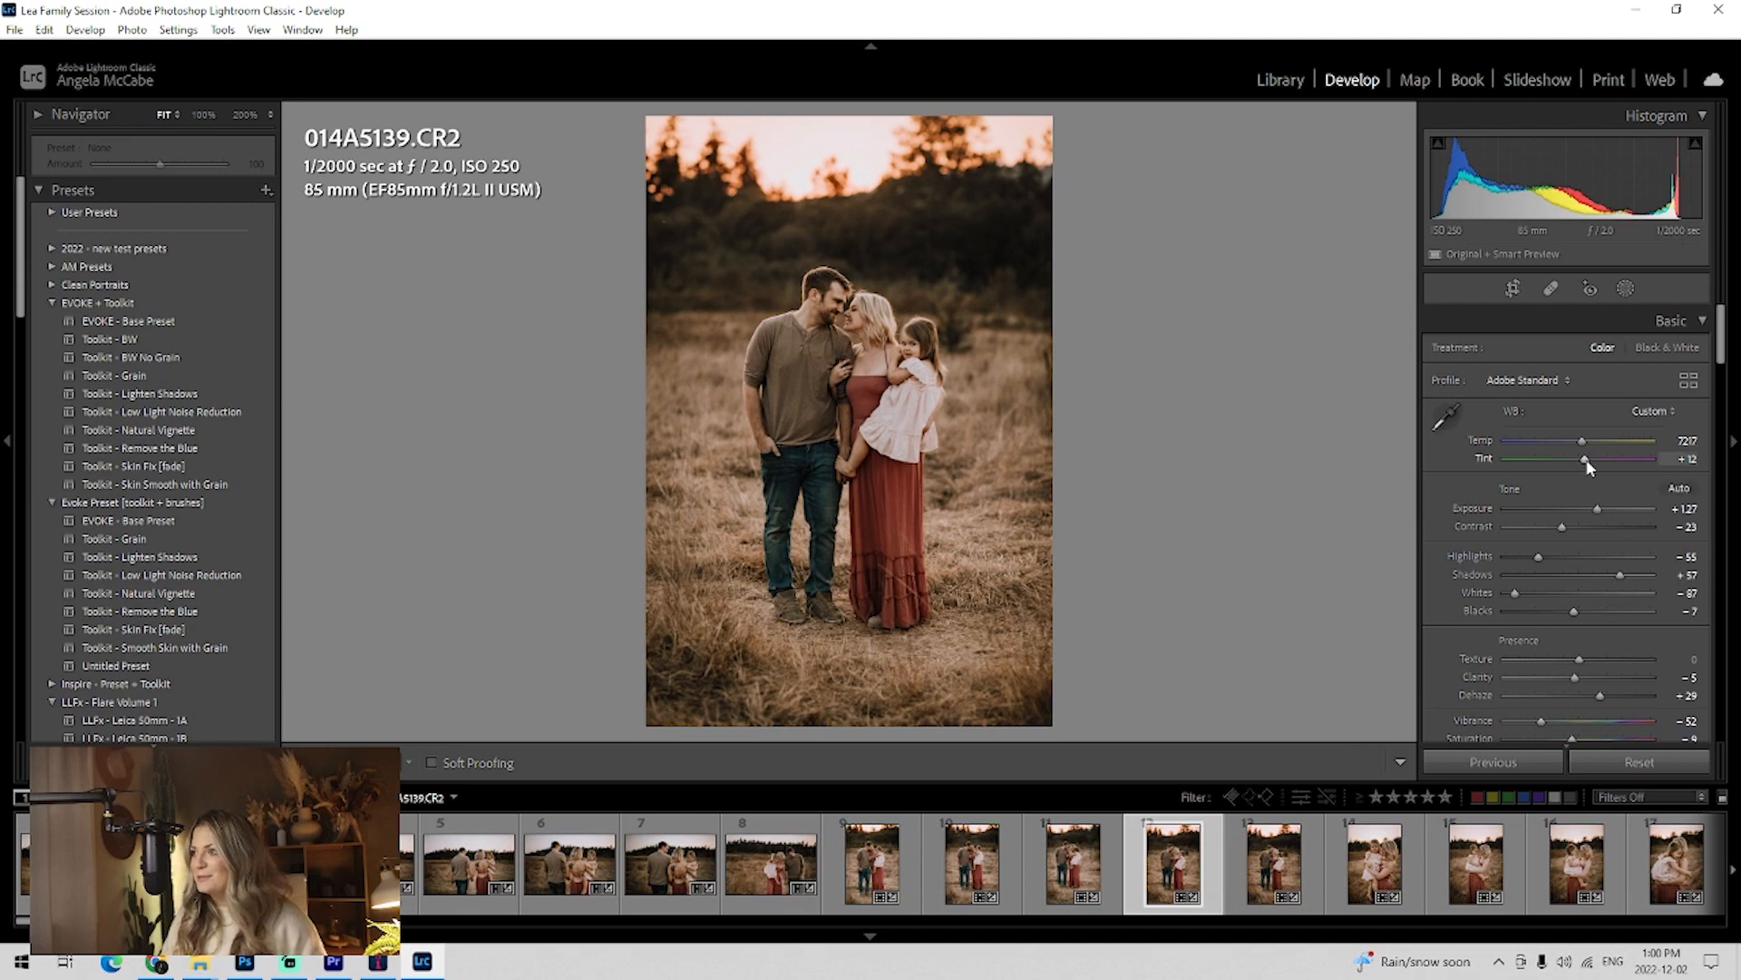
left_click_drag(1586, 459, 1593, 466)
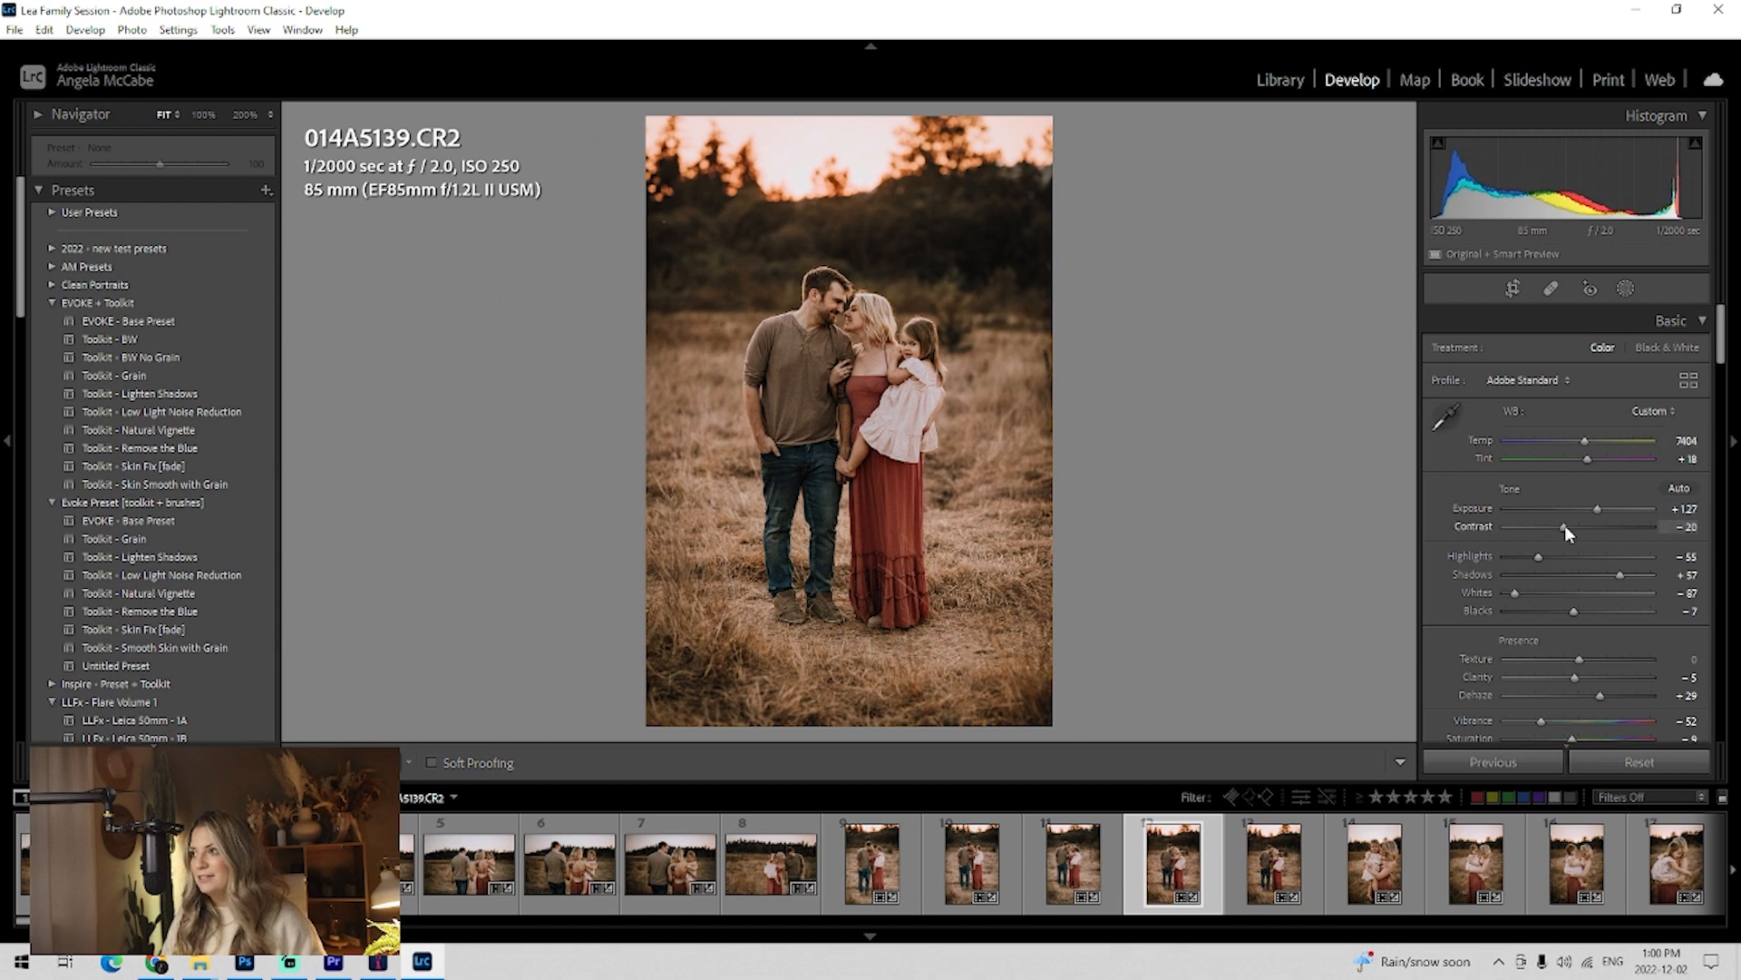
left_click_drag(1616, 577, 1611, 573)
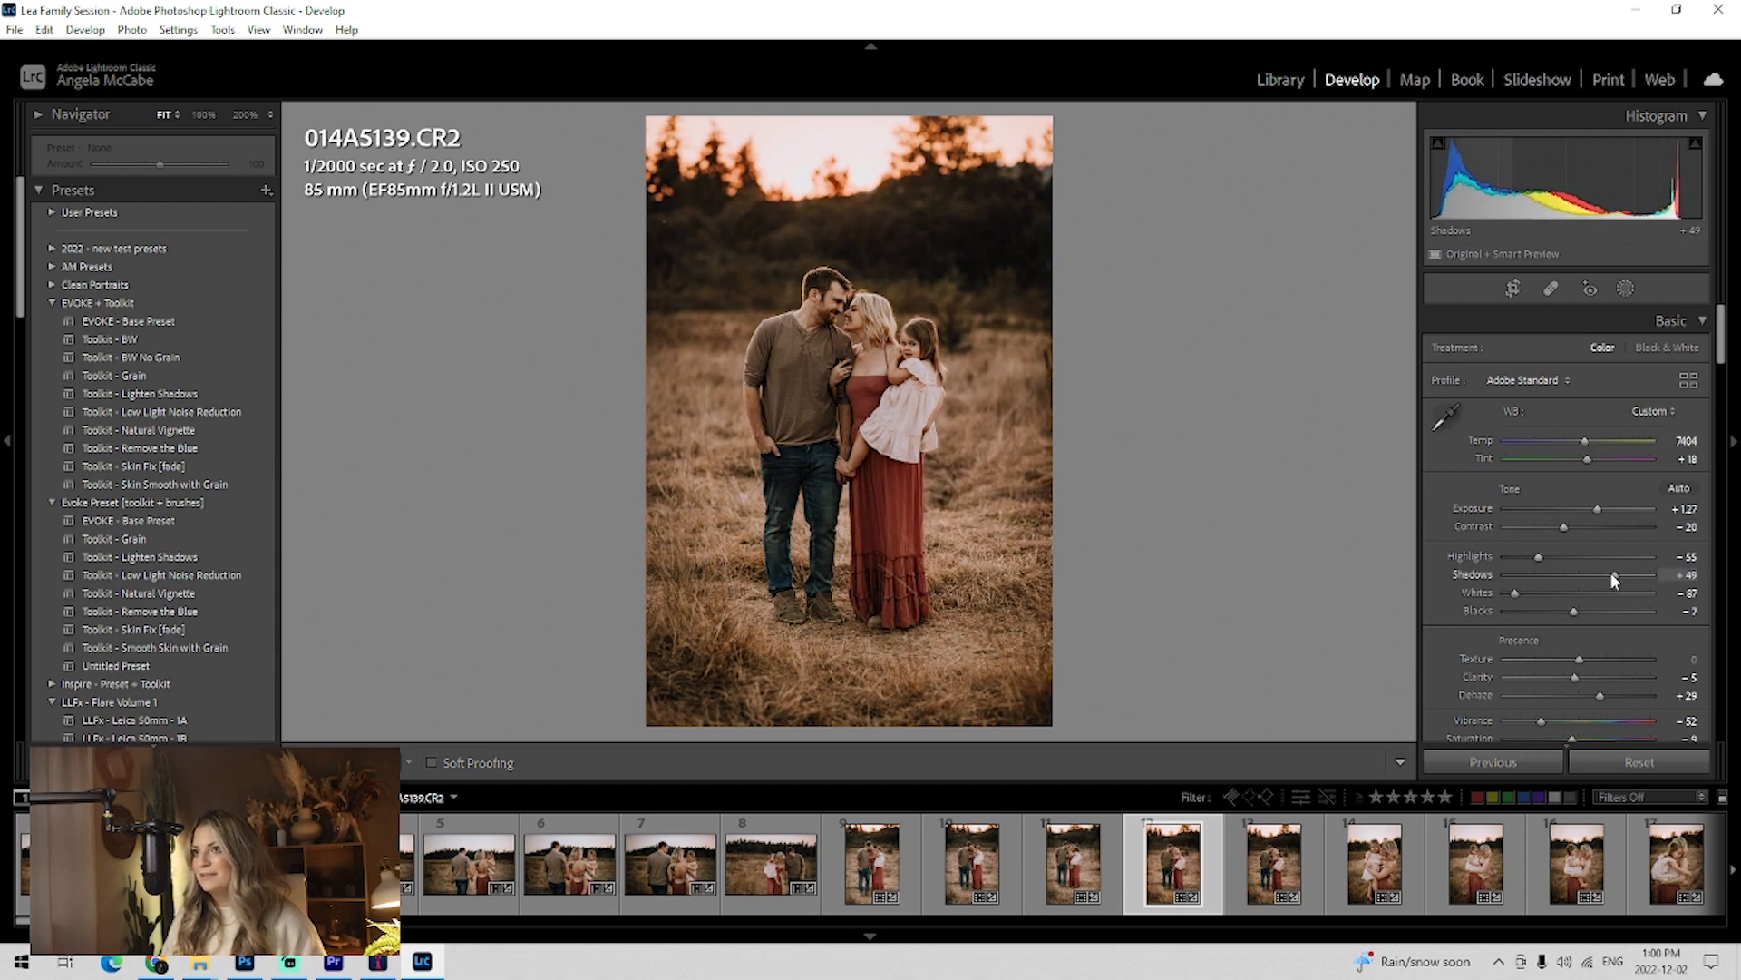
Synchronize the develop settings of 014A5139.CR2 to 014A5142.CR2, leaving out crop, spot removal, transform and masking.
left_click(1277, 898)
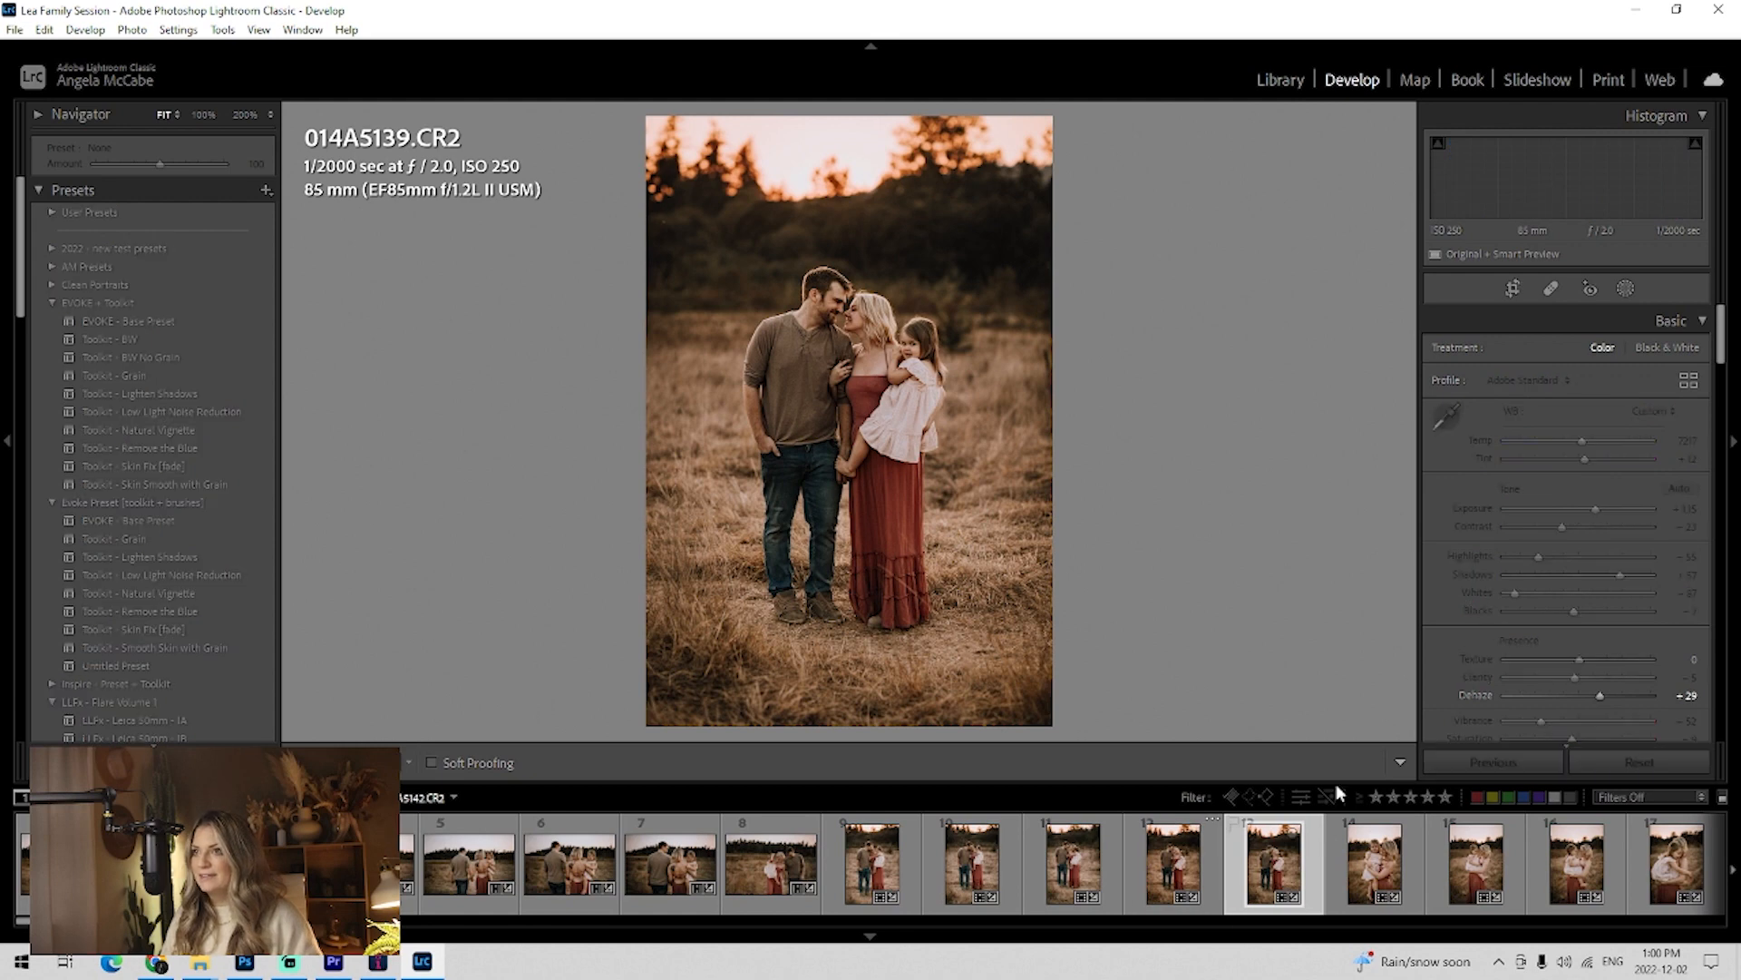
left_click(1199, 861, "ctrl")
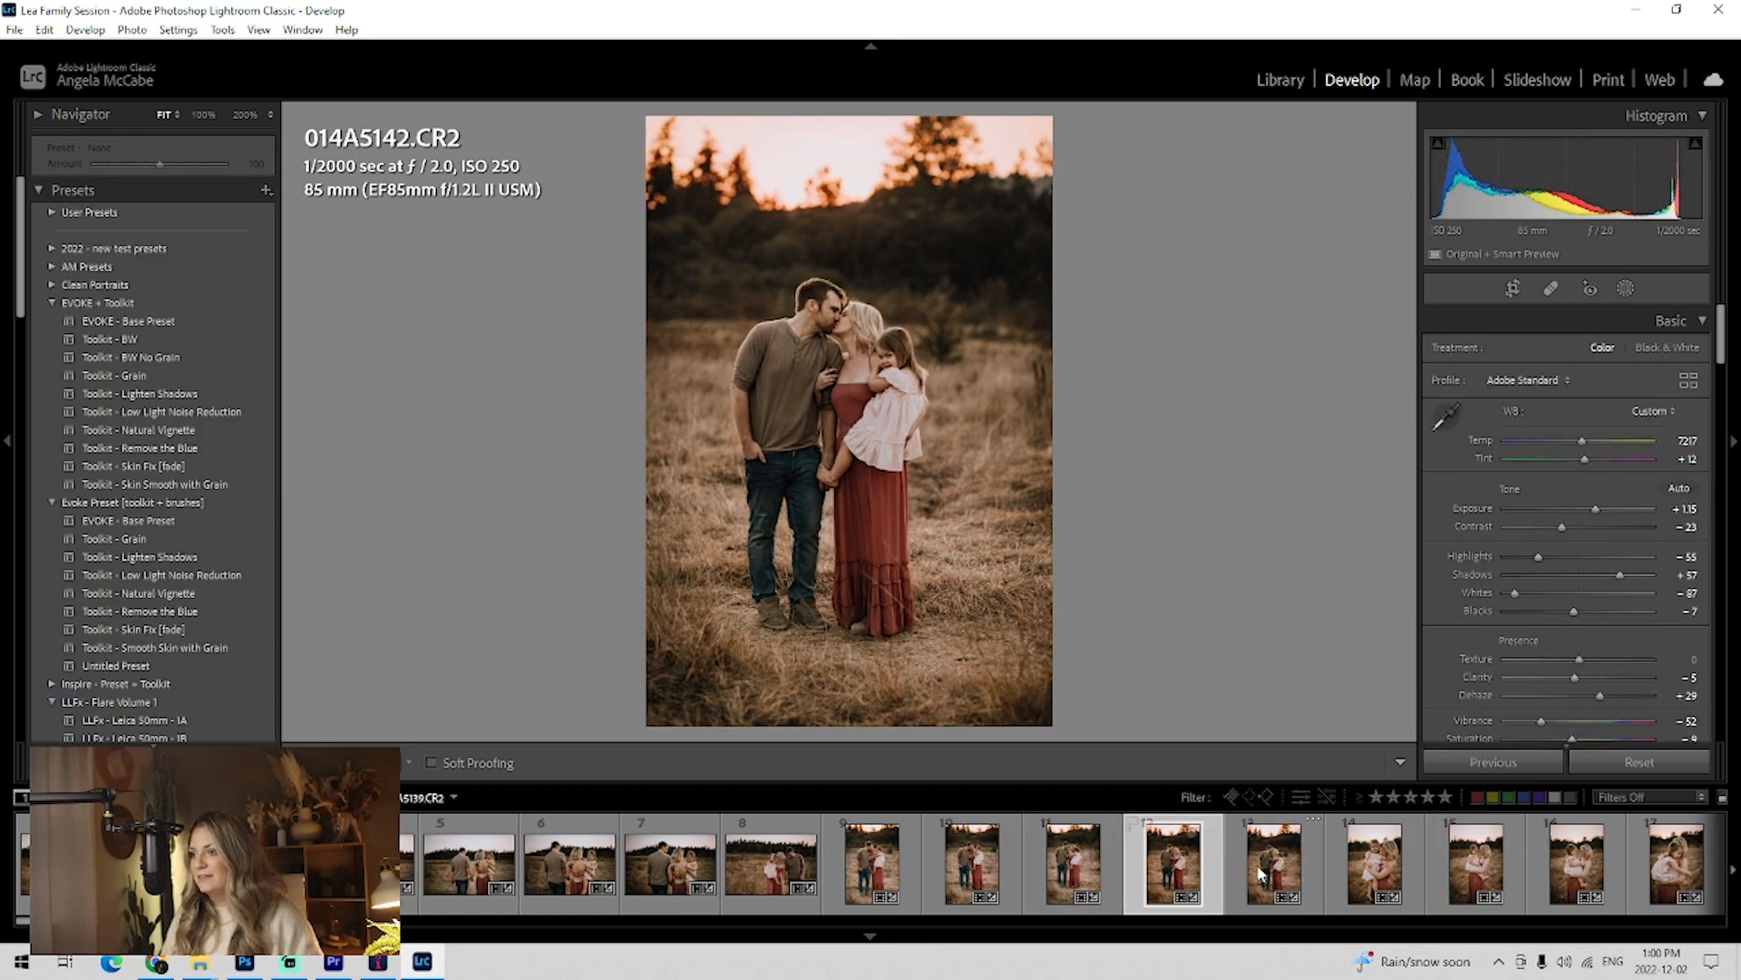
left_click(1502, 764)
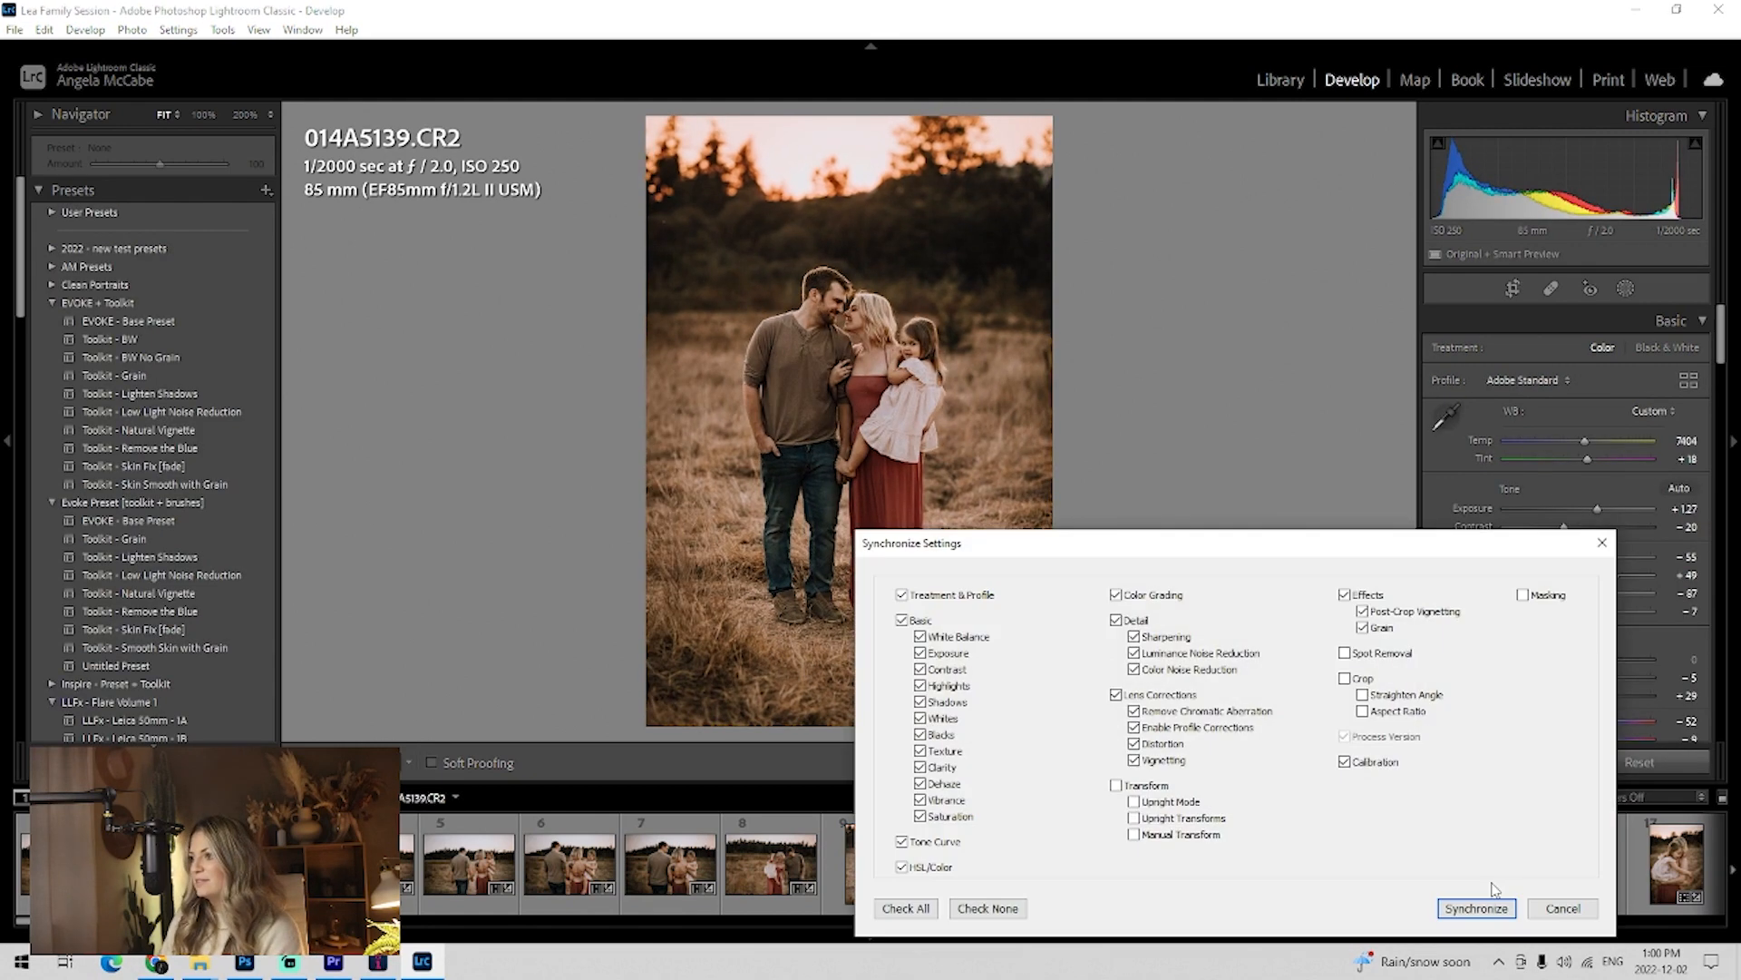
left_click(1478, 911)
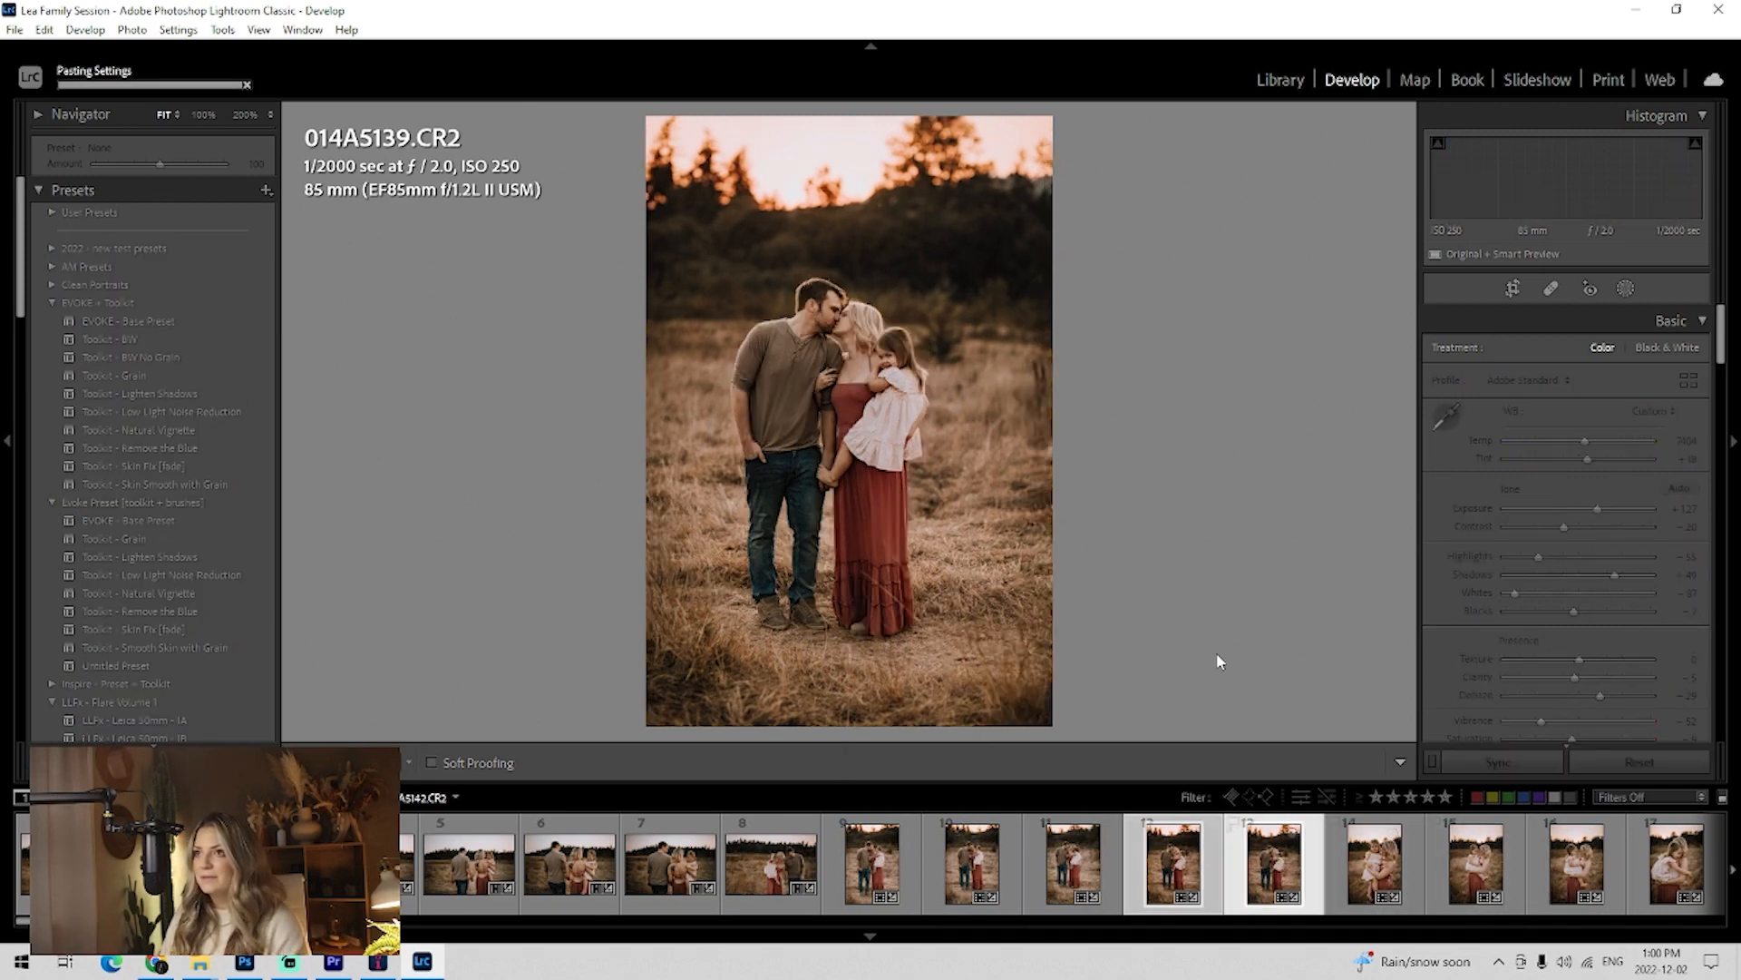
Crop photo 1O9A4464.CR2 tighter around the mother and daughter and straighten it to an angle of 3.21.
left_click(1370, 862)
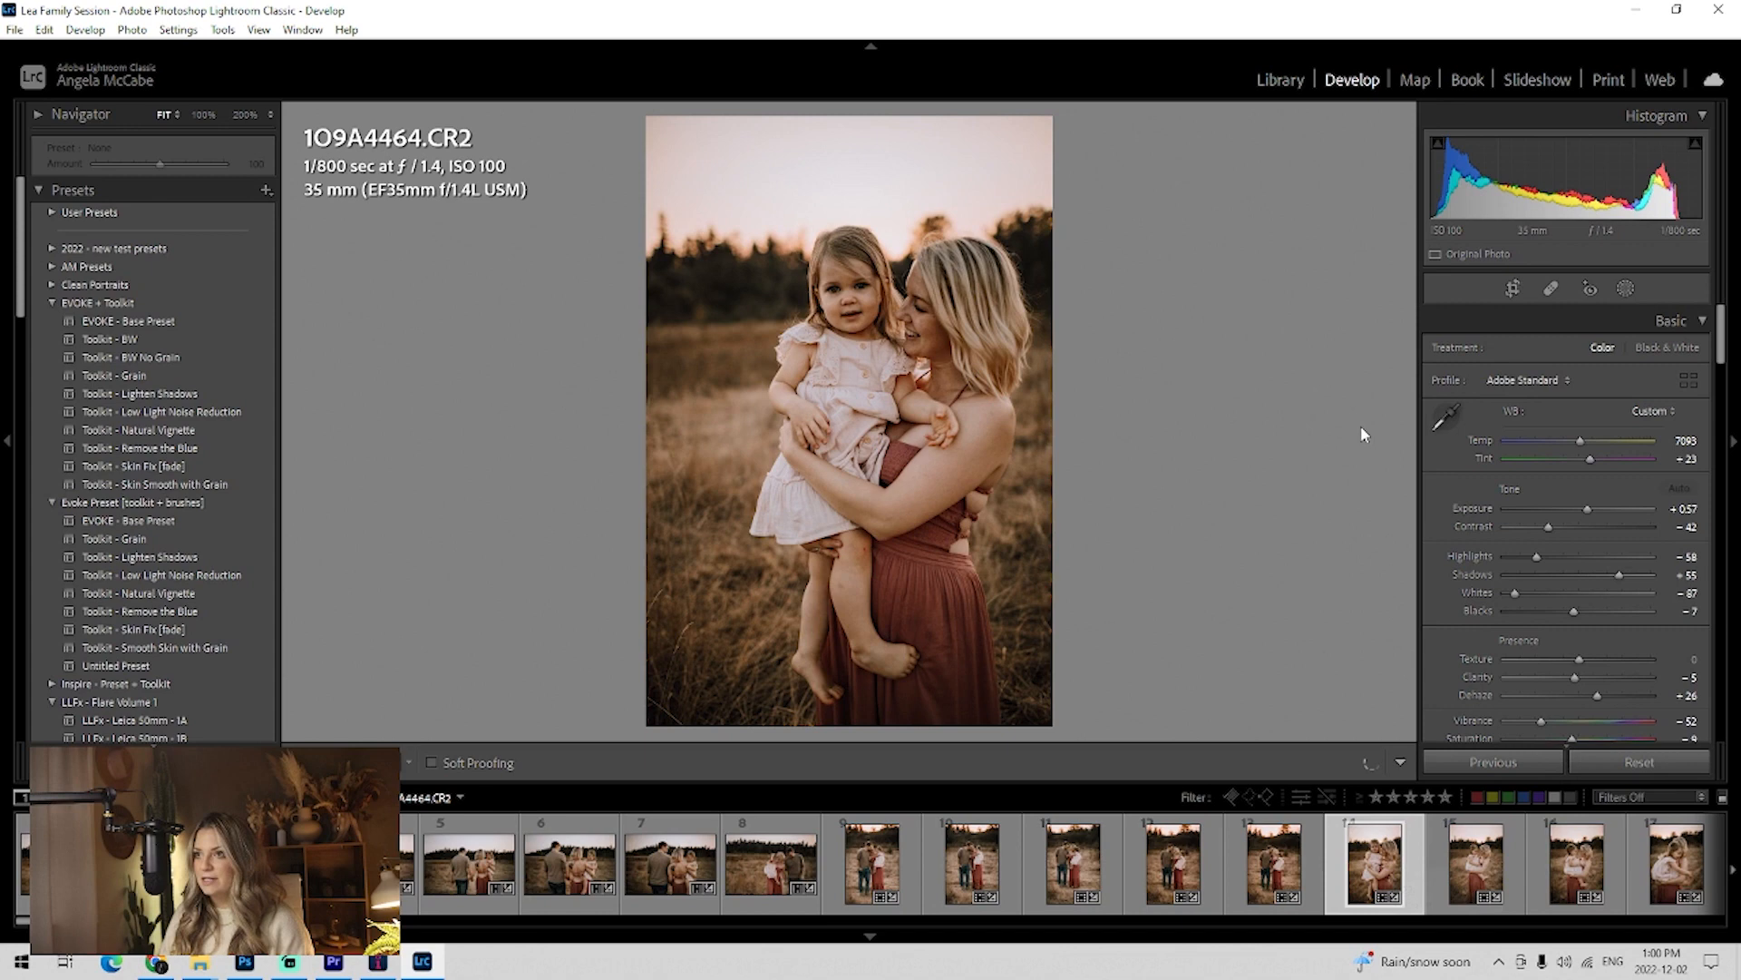
left_click(1512, 289)
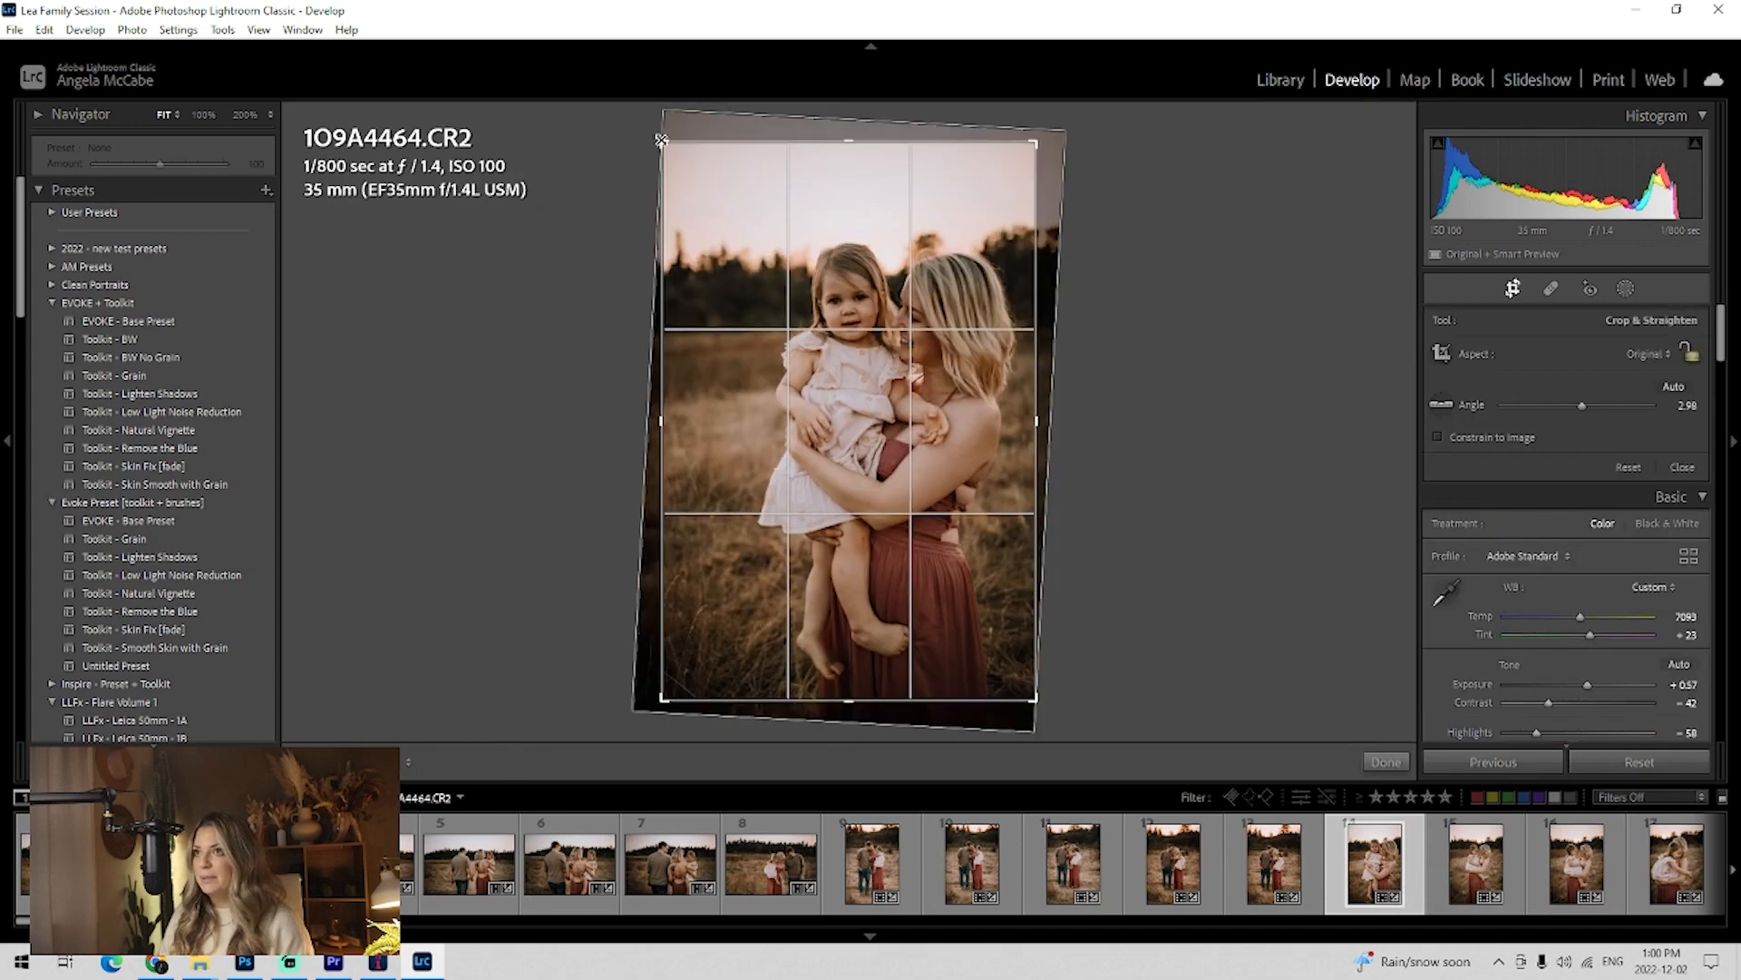
left_click_drag(679, 154, 682, 151)
left_click_drag(1135, 328, 1134, 326)
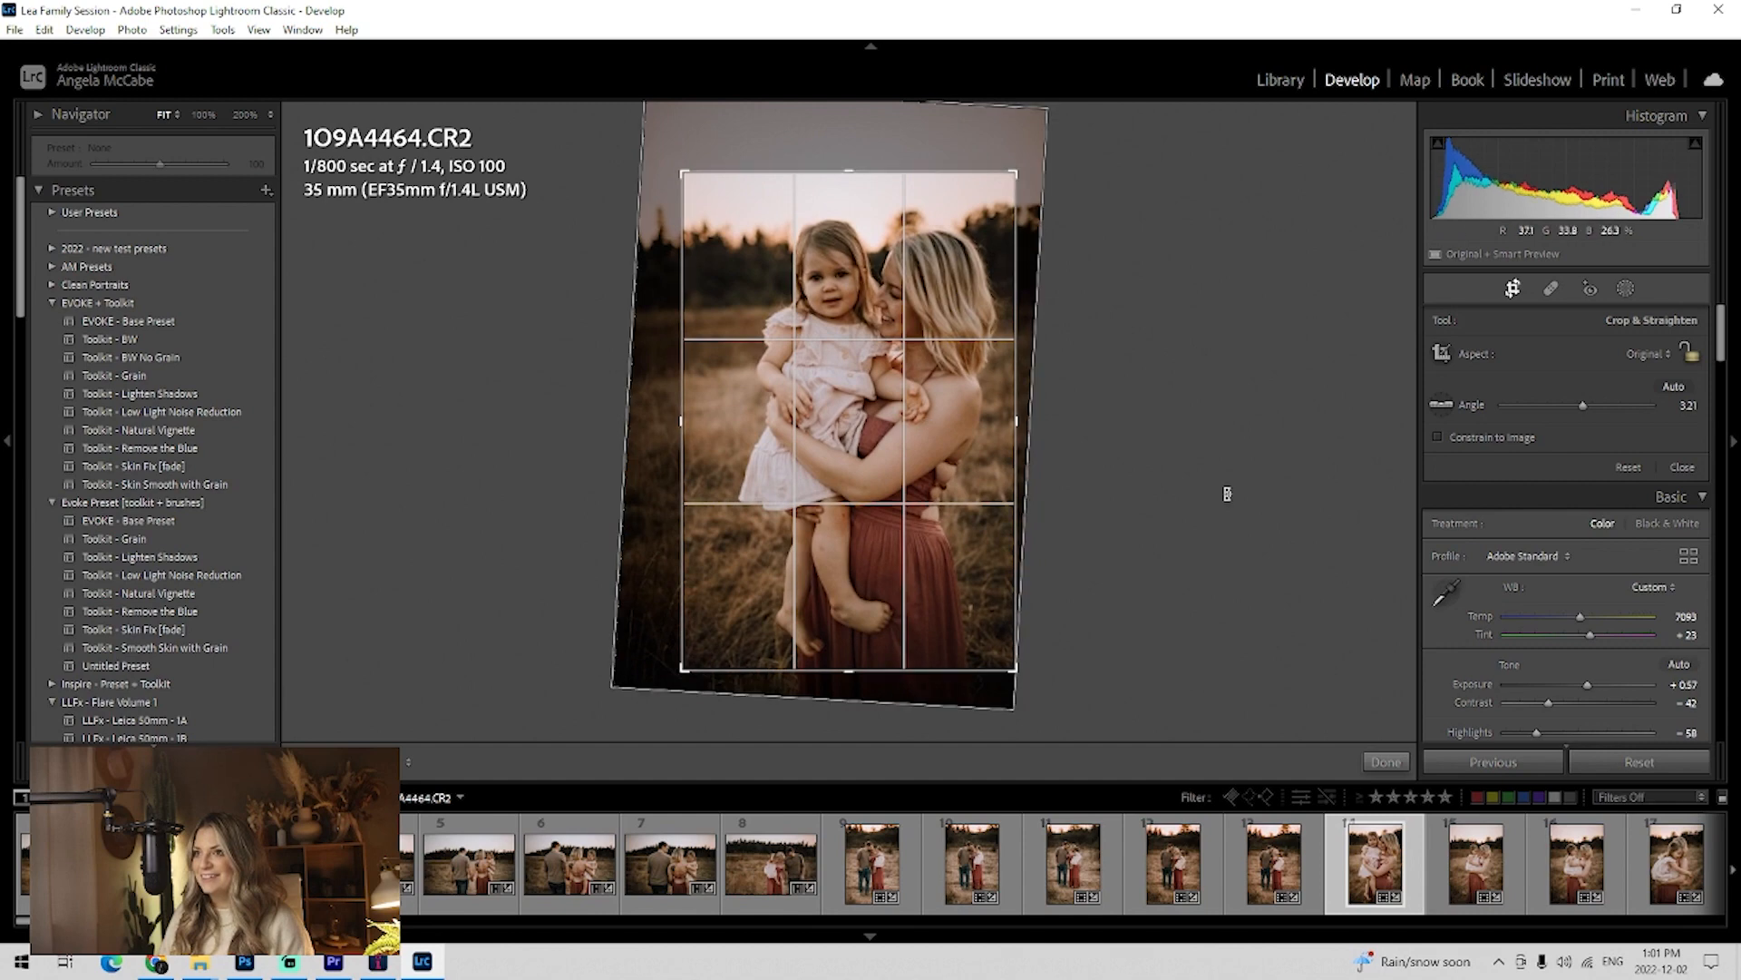
left_click(1401, 761)
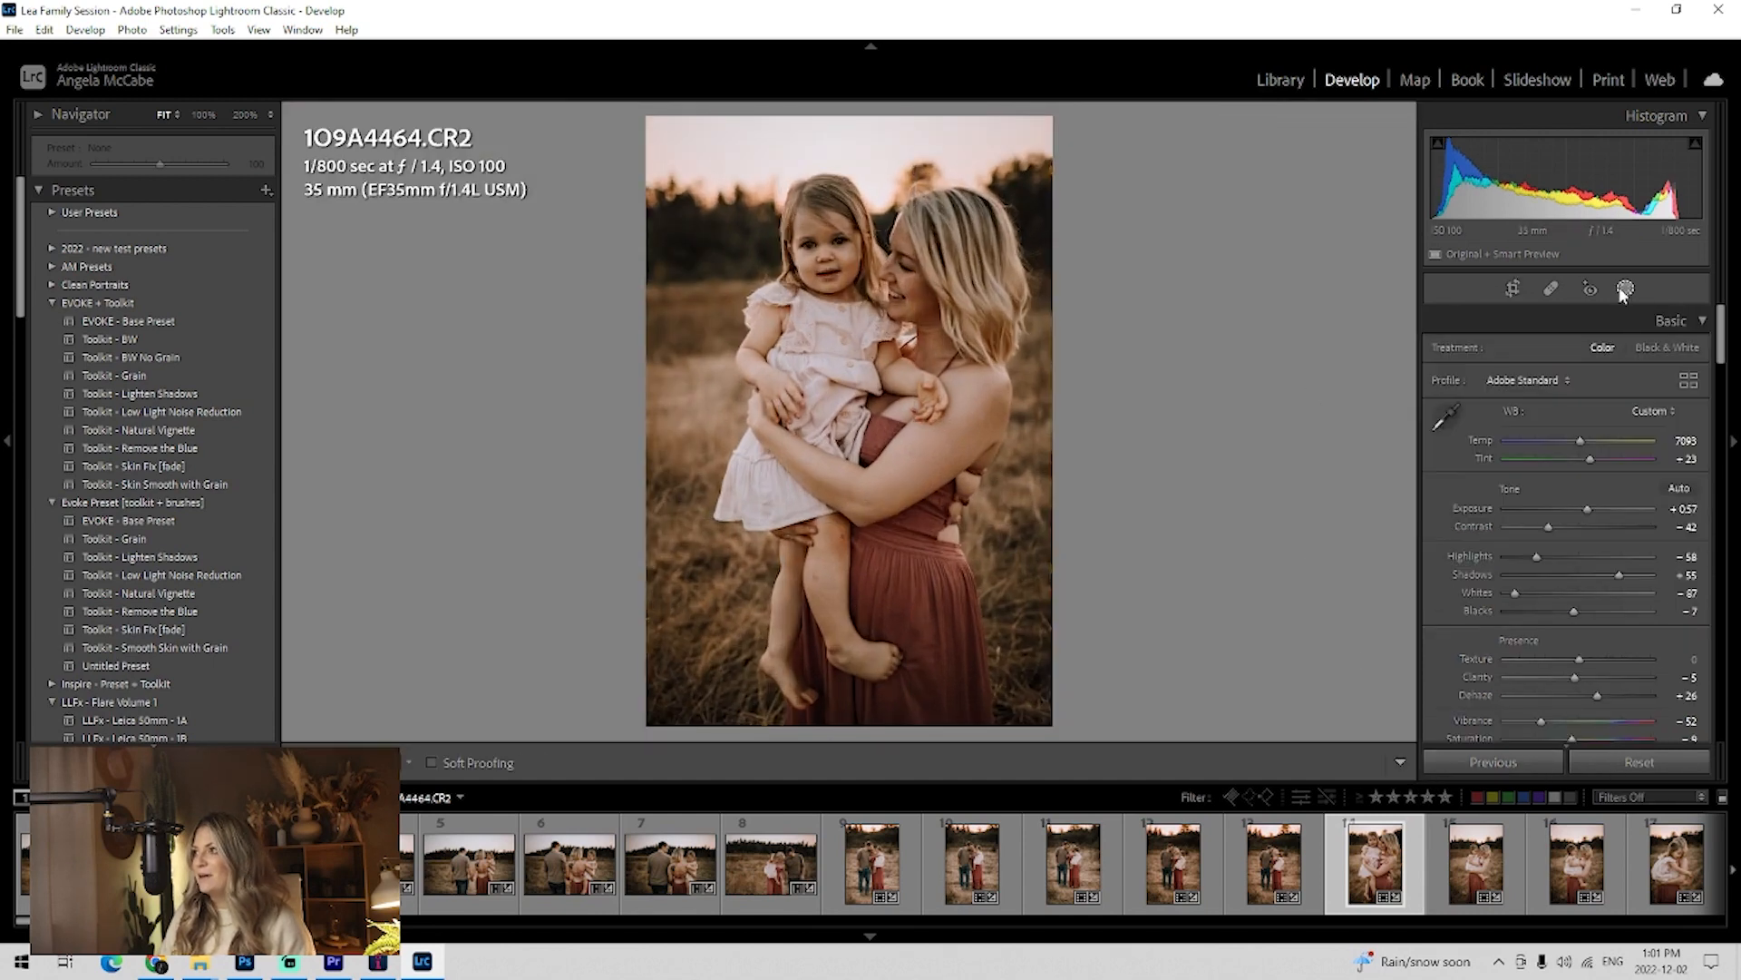
Brush a mask over the mother's face in 1O9A4464.CR2 and raise its exposure slightly.
left_click(1624, 289)
left_click(1470, 399)
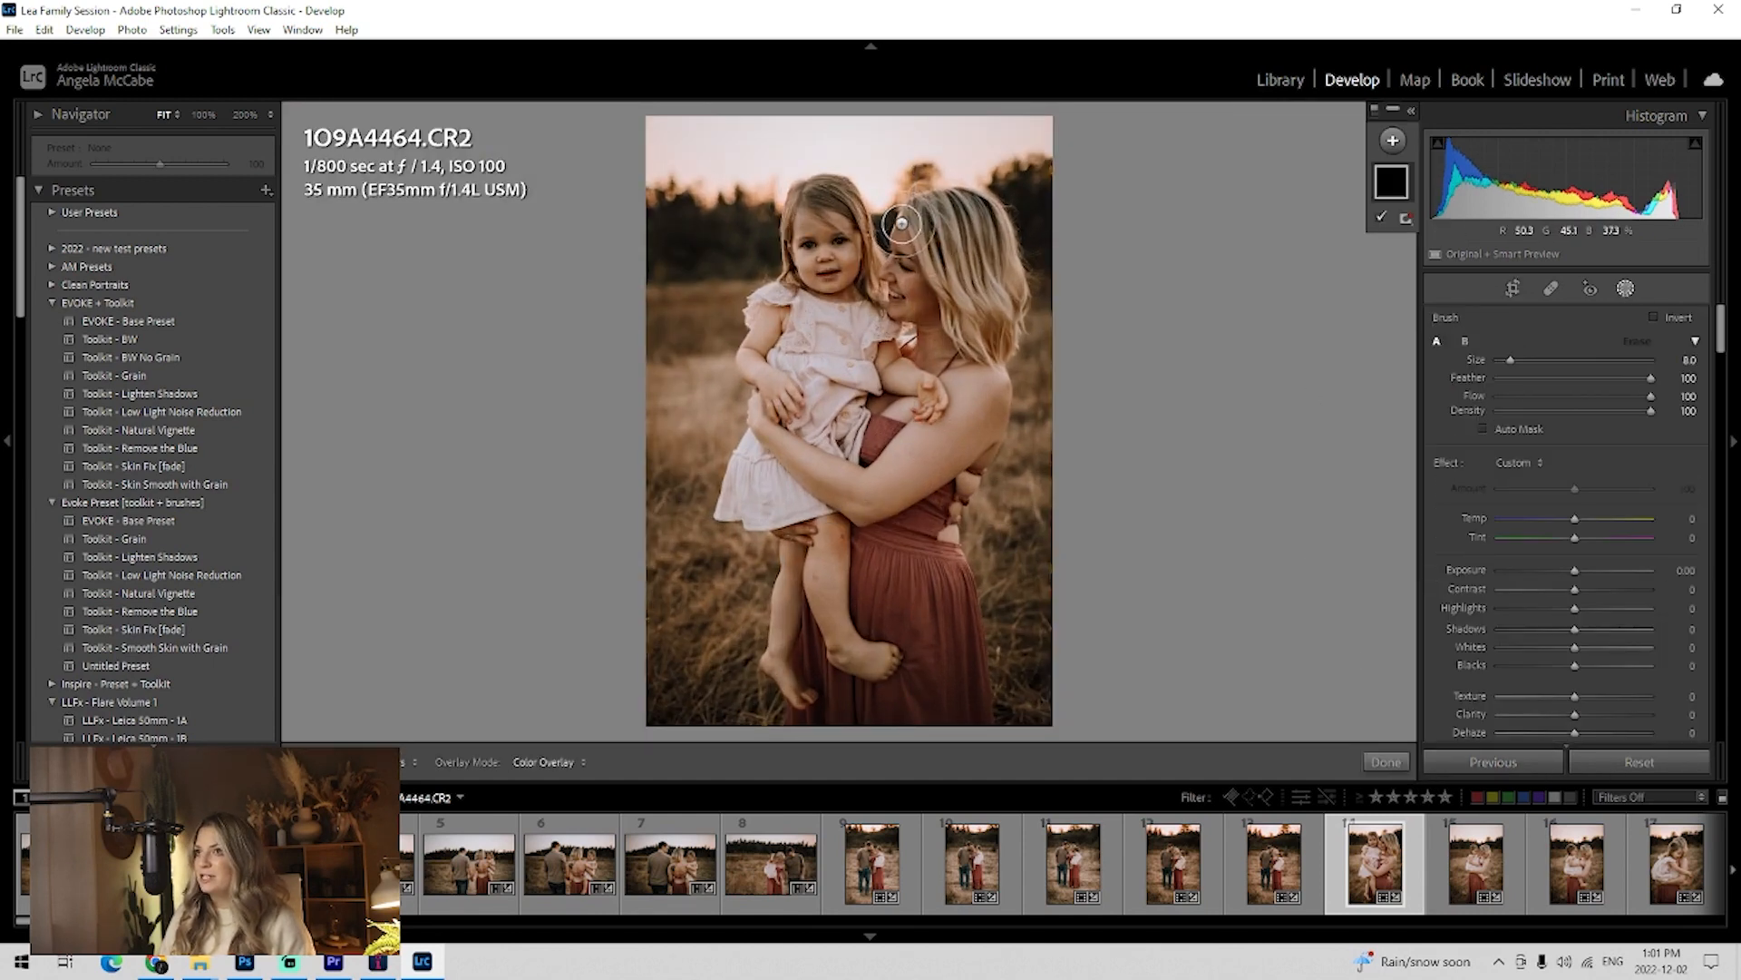
left_click_drag(924, 345, 927, 342)
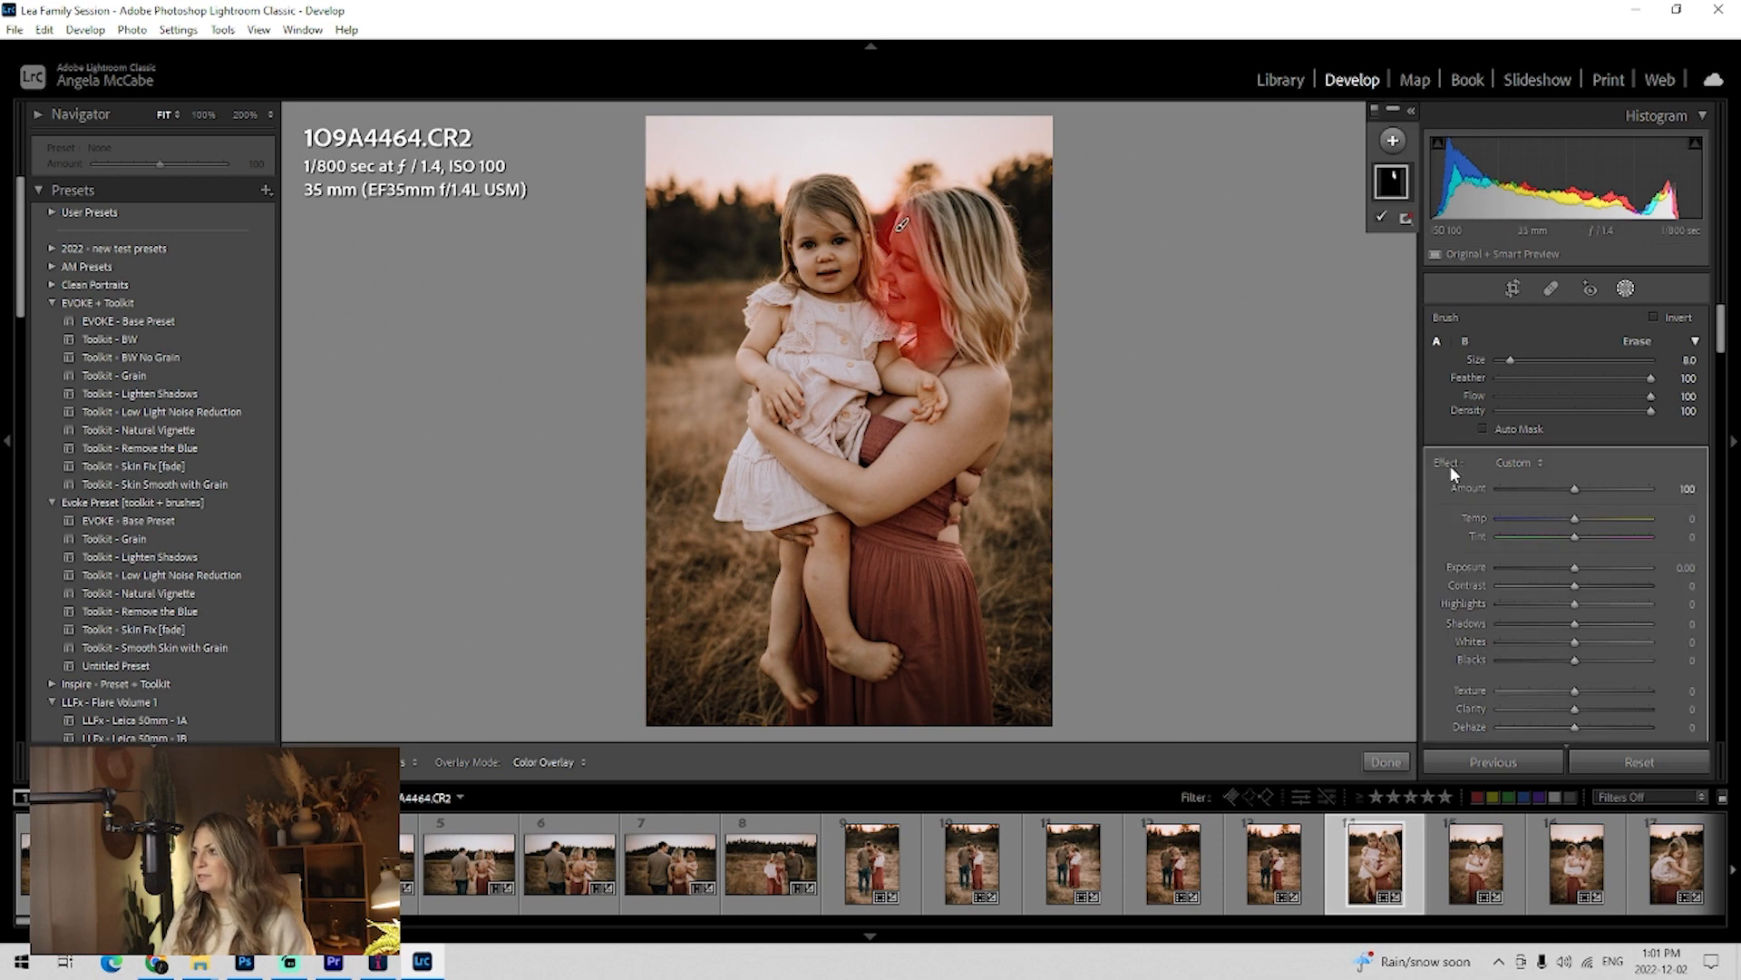
left_click_drag(1574, 568, 1578, 572)
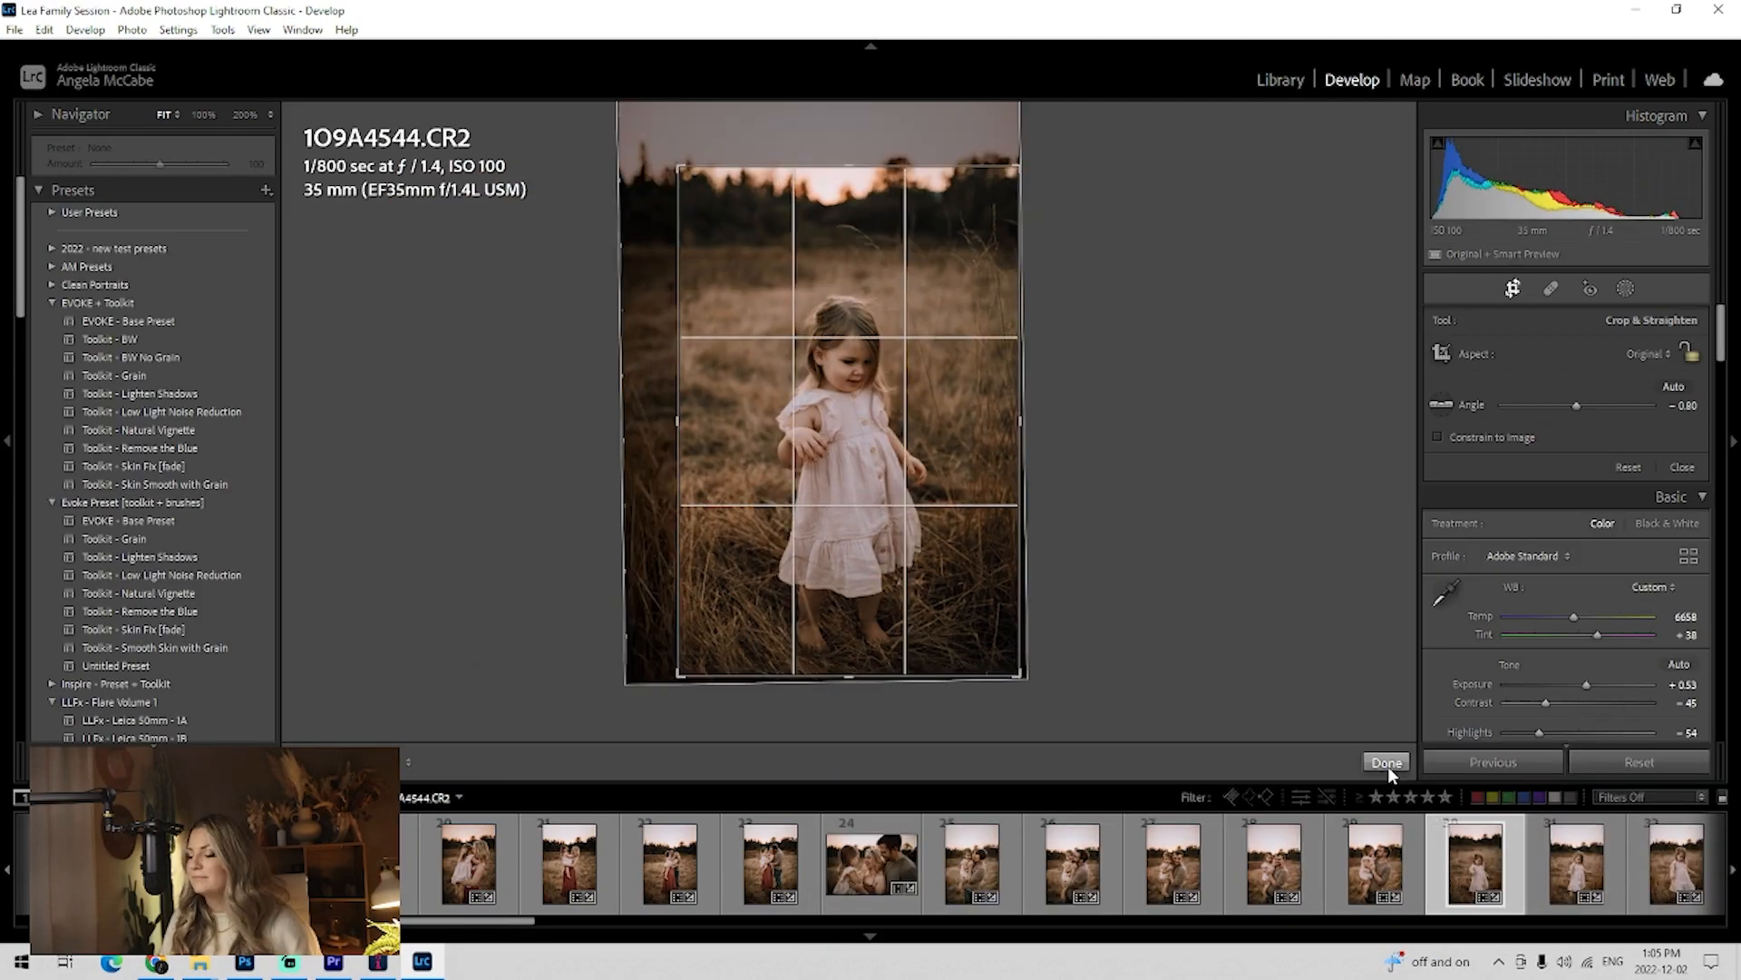
Apply the tighter crop of 1O9A4544.CR2 at an angle of -0.80, and start Spot Removal on 1O9A4563.CR2.
left_click(1387, 762)
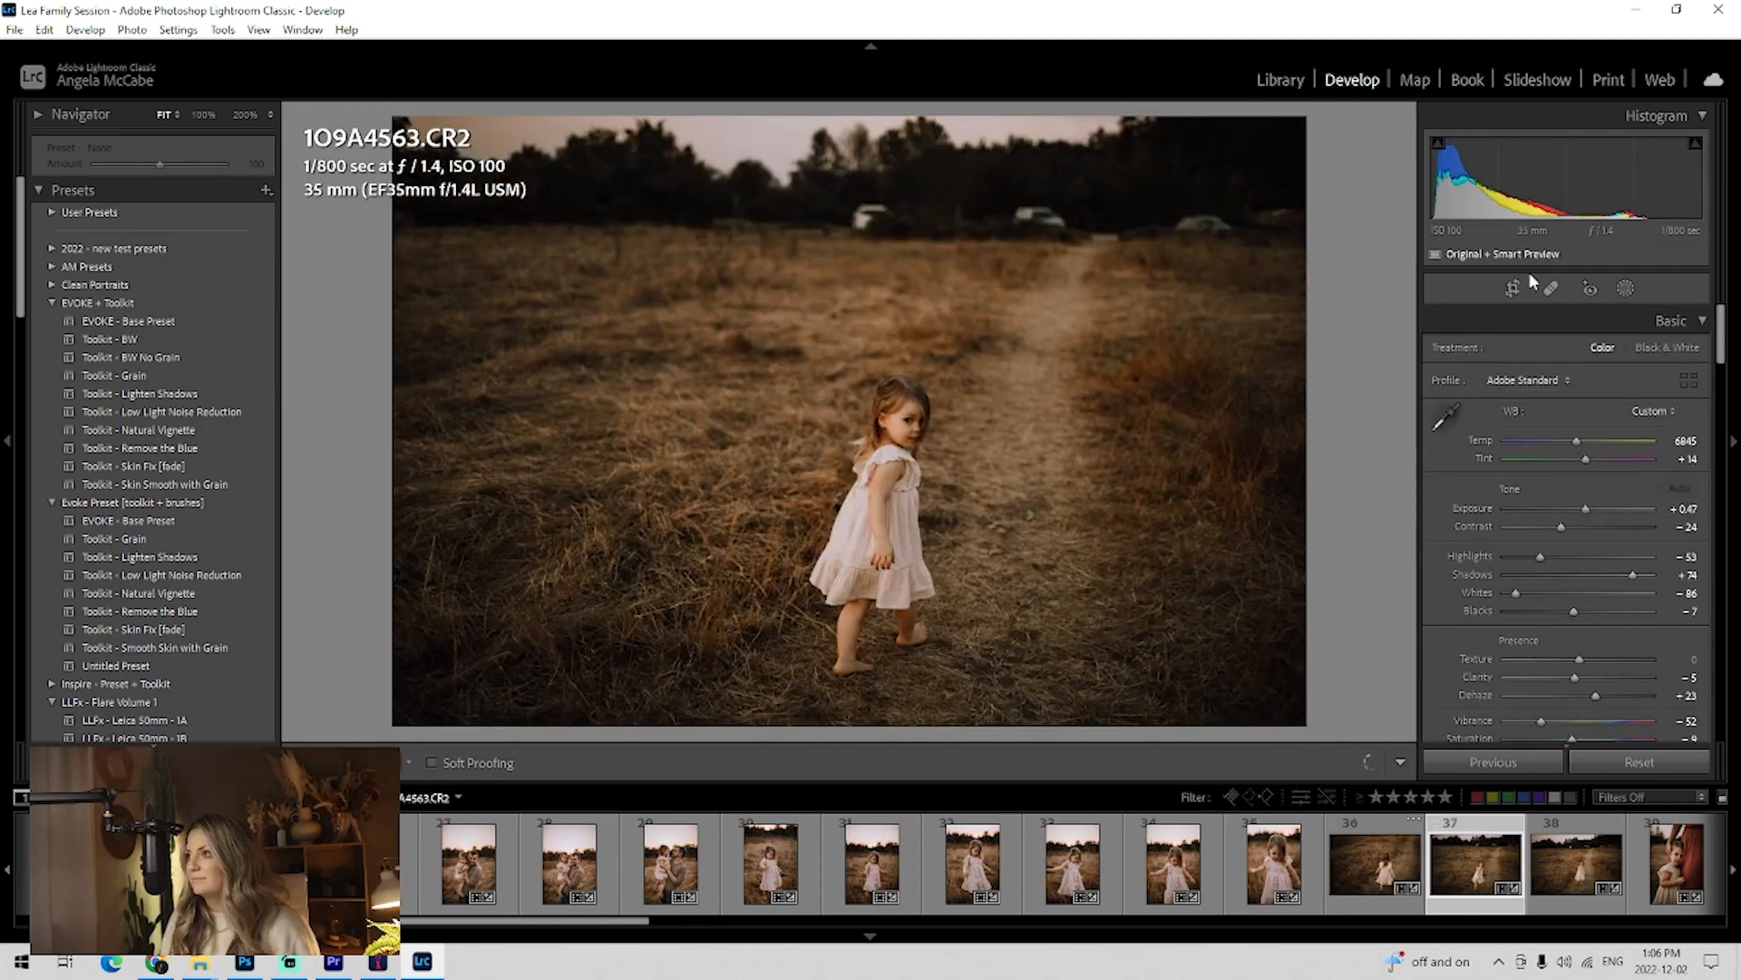
left_click(1551, 288)
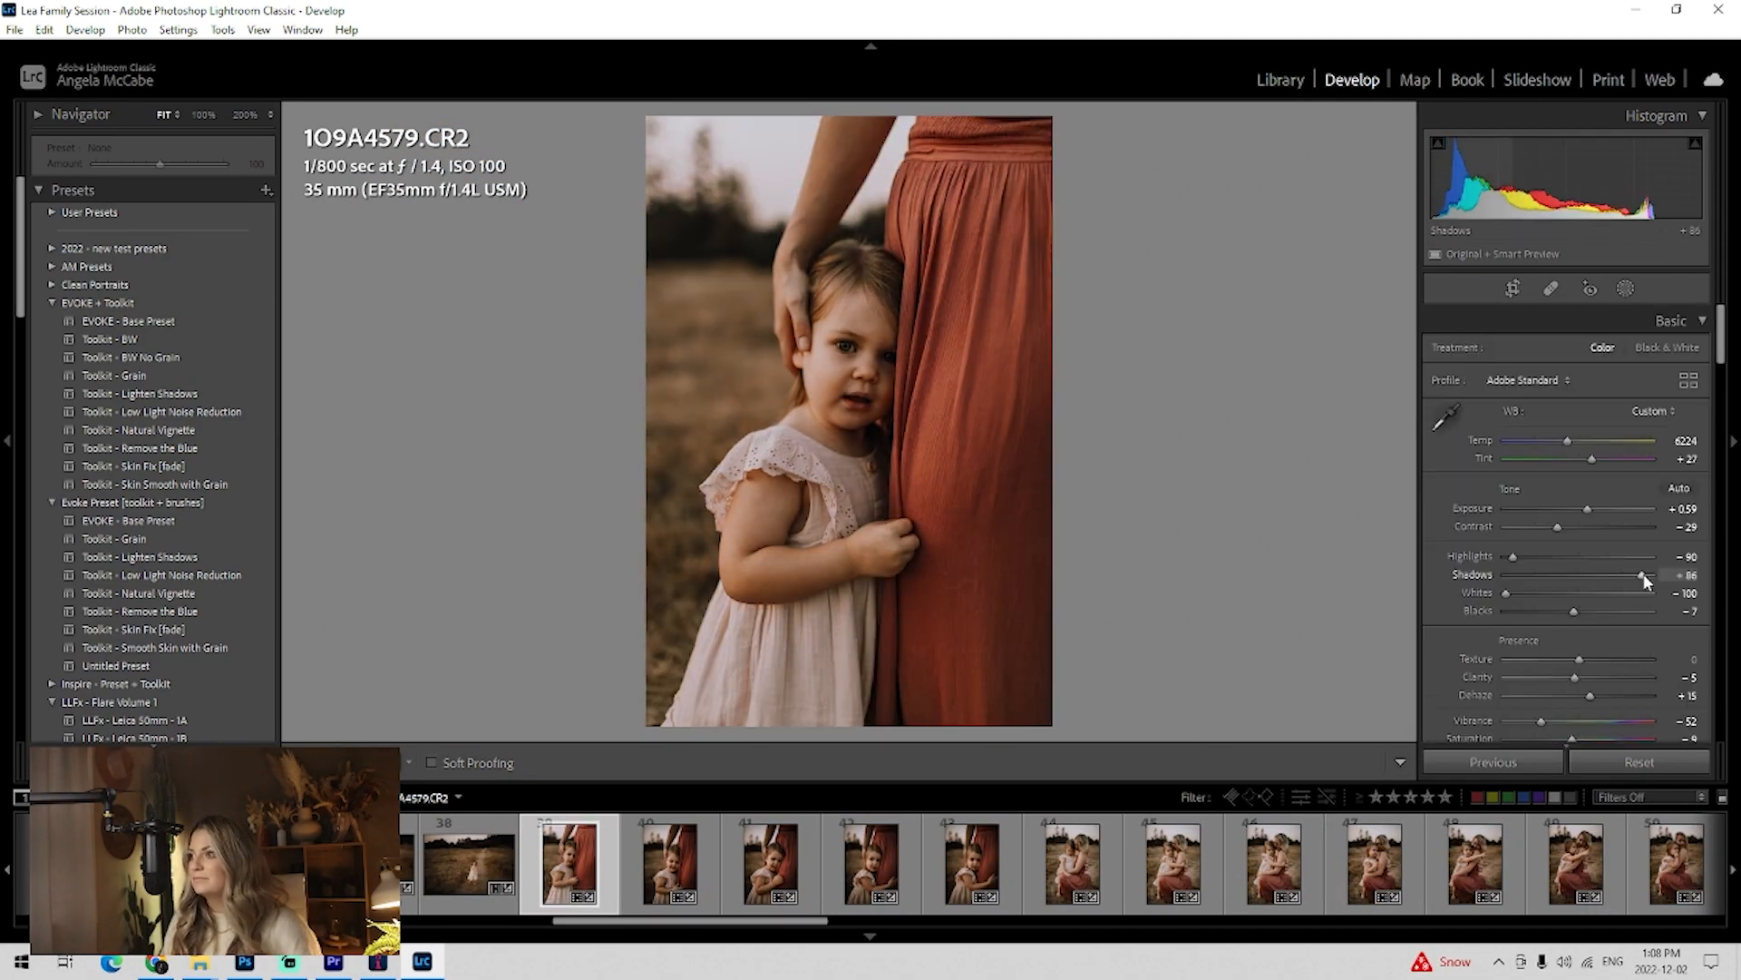
Synchronize the develop settings of 1O9A4579.CR2 to the other selected photos of the girl beside the red dress.
left_click(1506, 762)
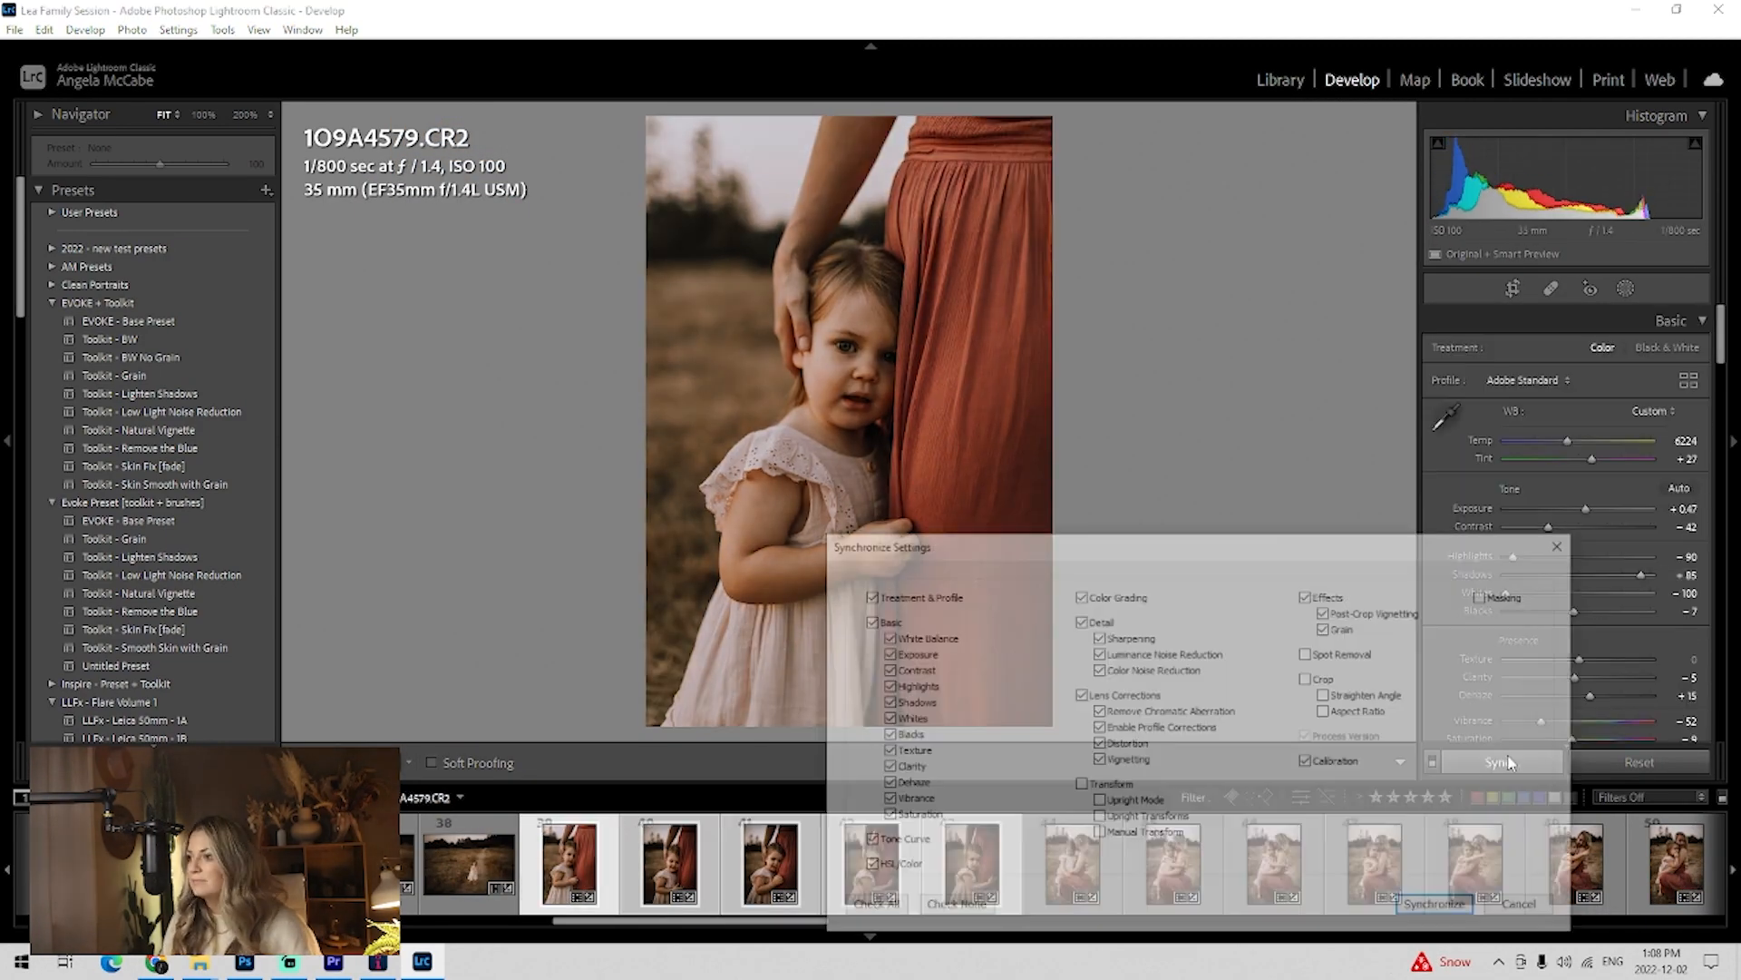